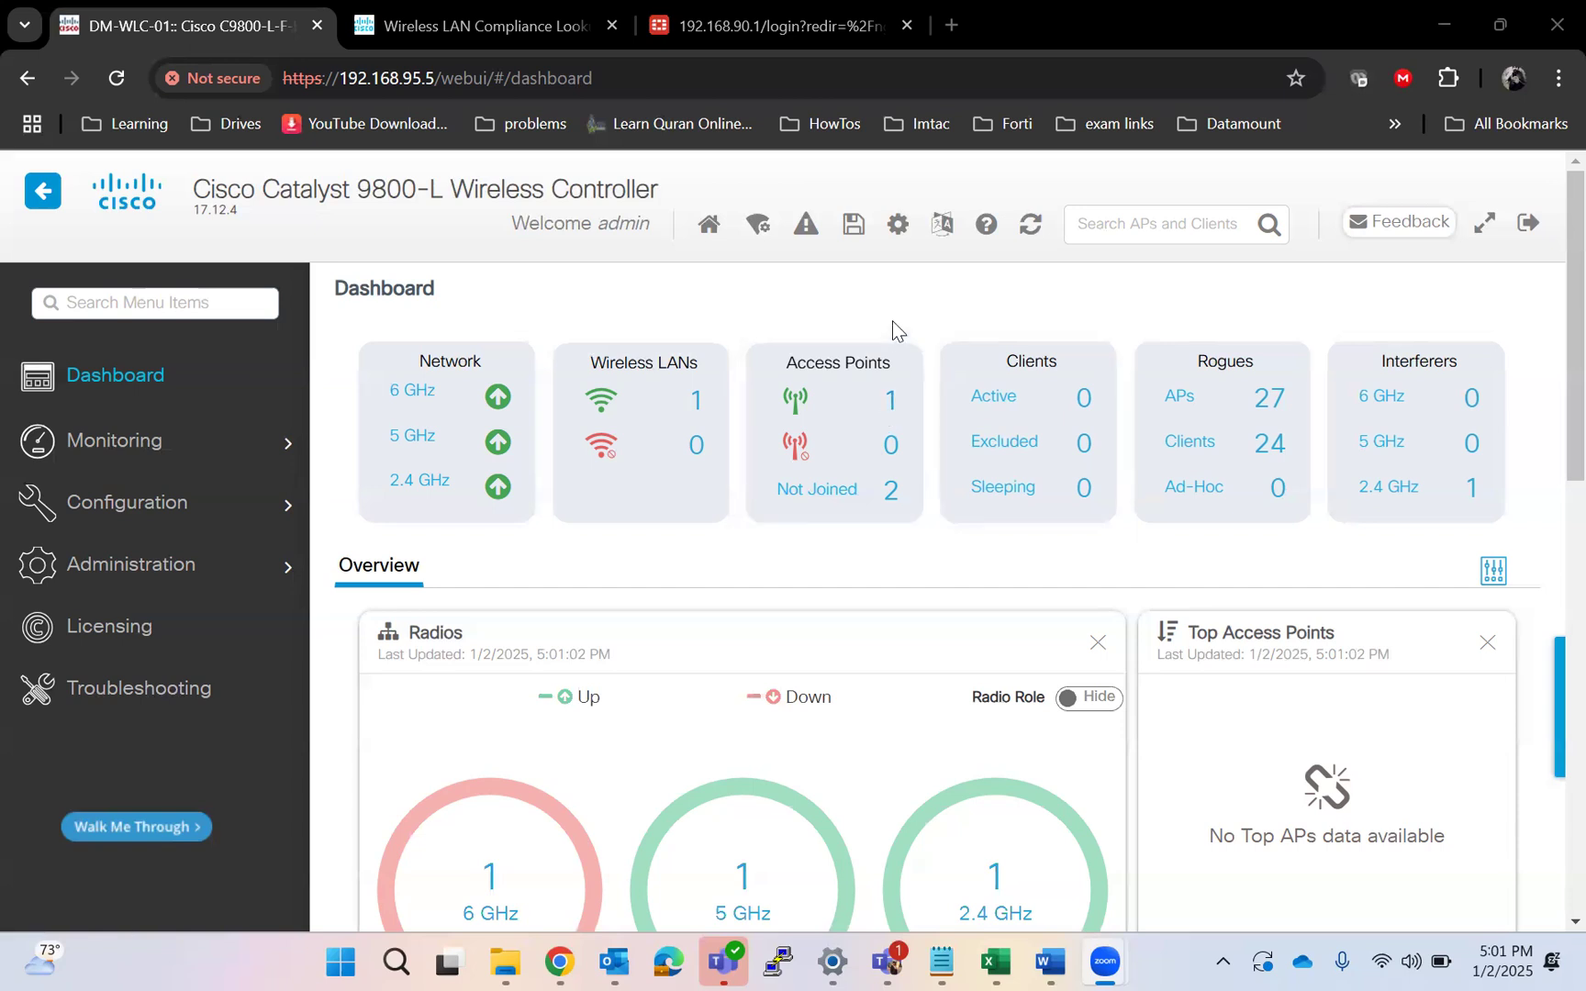
Step: Open the statistics of the joined access points and examine the registered AP's IP address and 360 View details
left_click(890, 400)
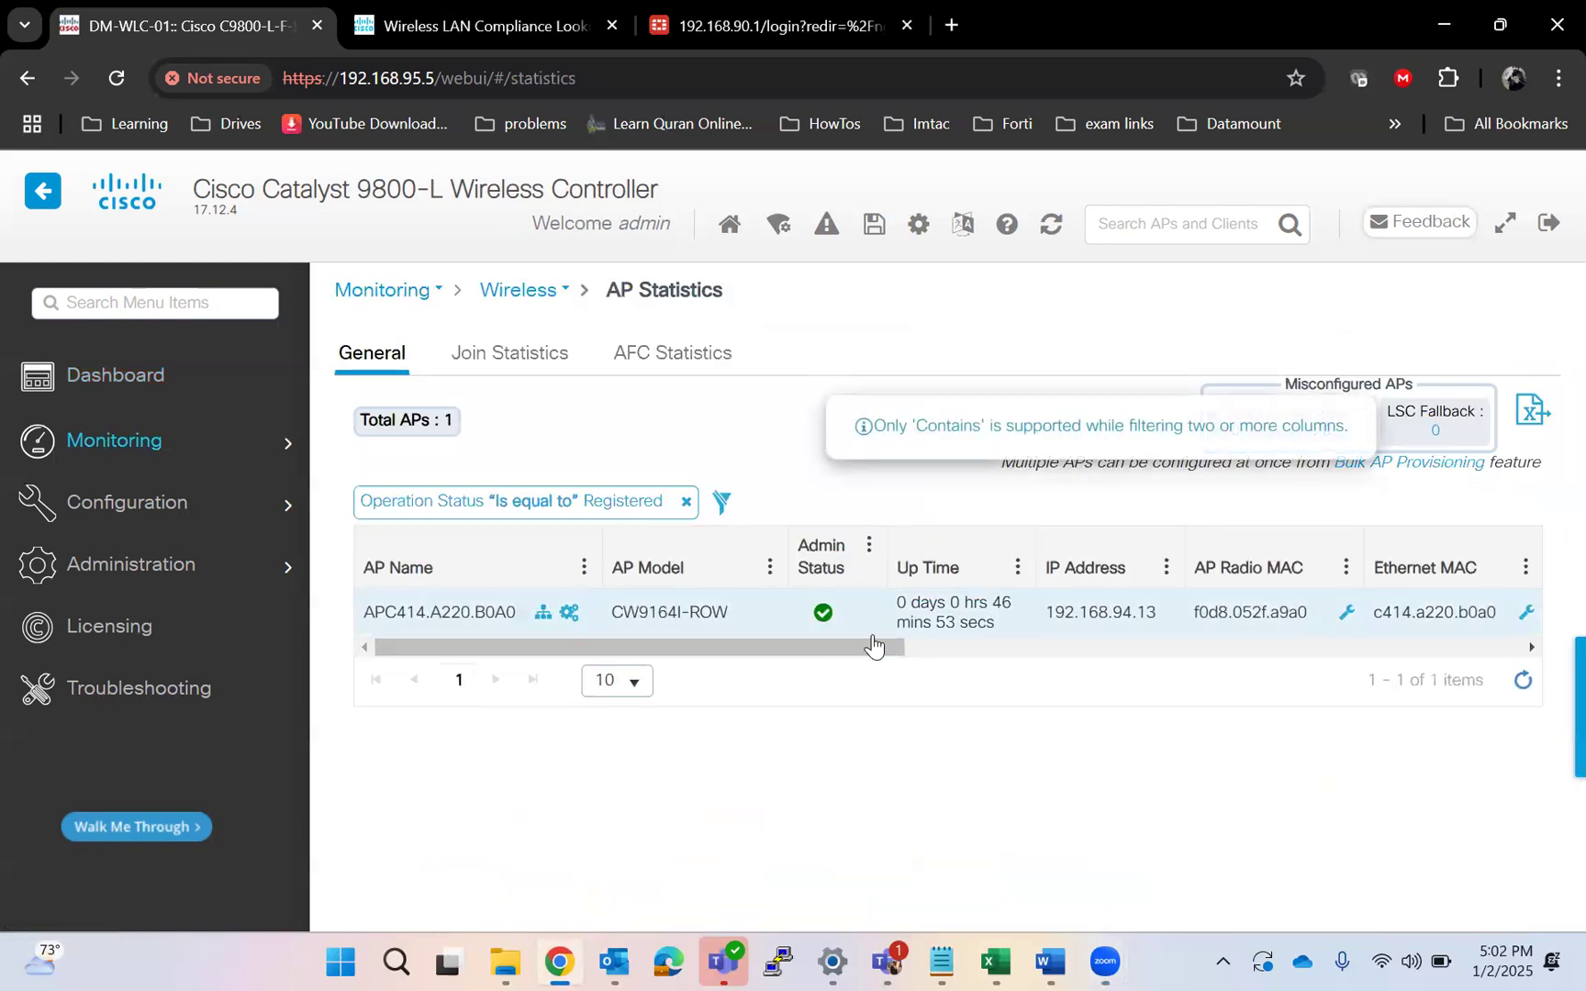
left_click_drag(1158, 615, 1040, 629)
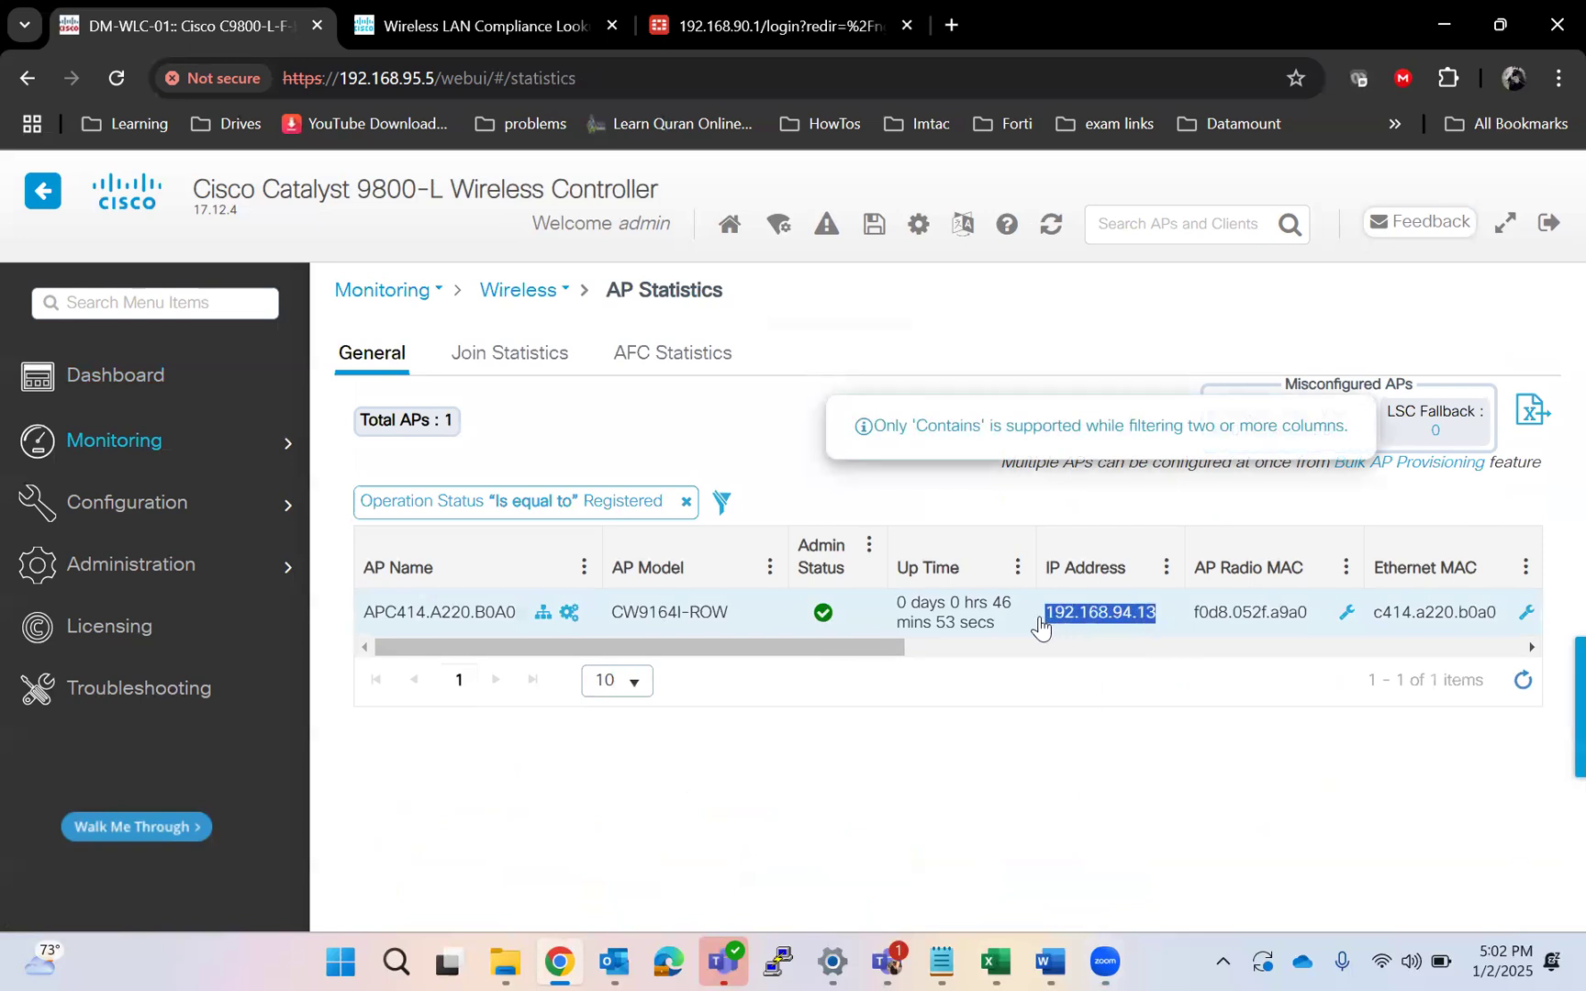
left_click(1040, 628)
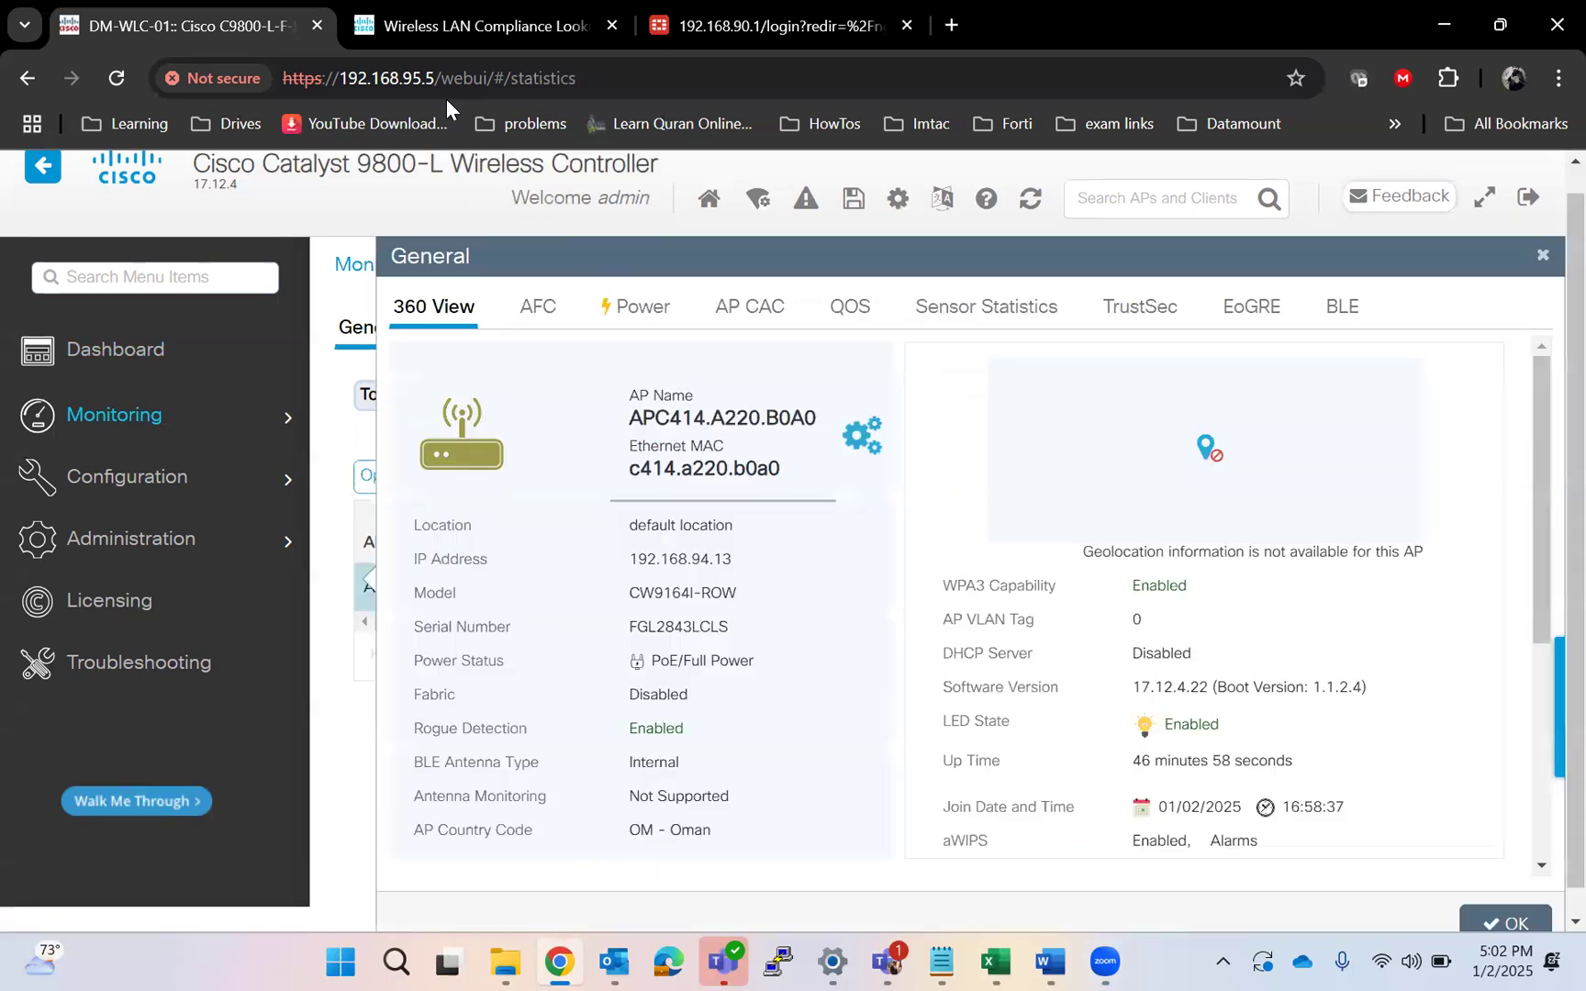
left_click_drag(434, 83, 339, 80)
left_click(1542, 255)
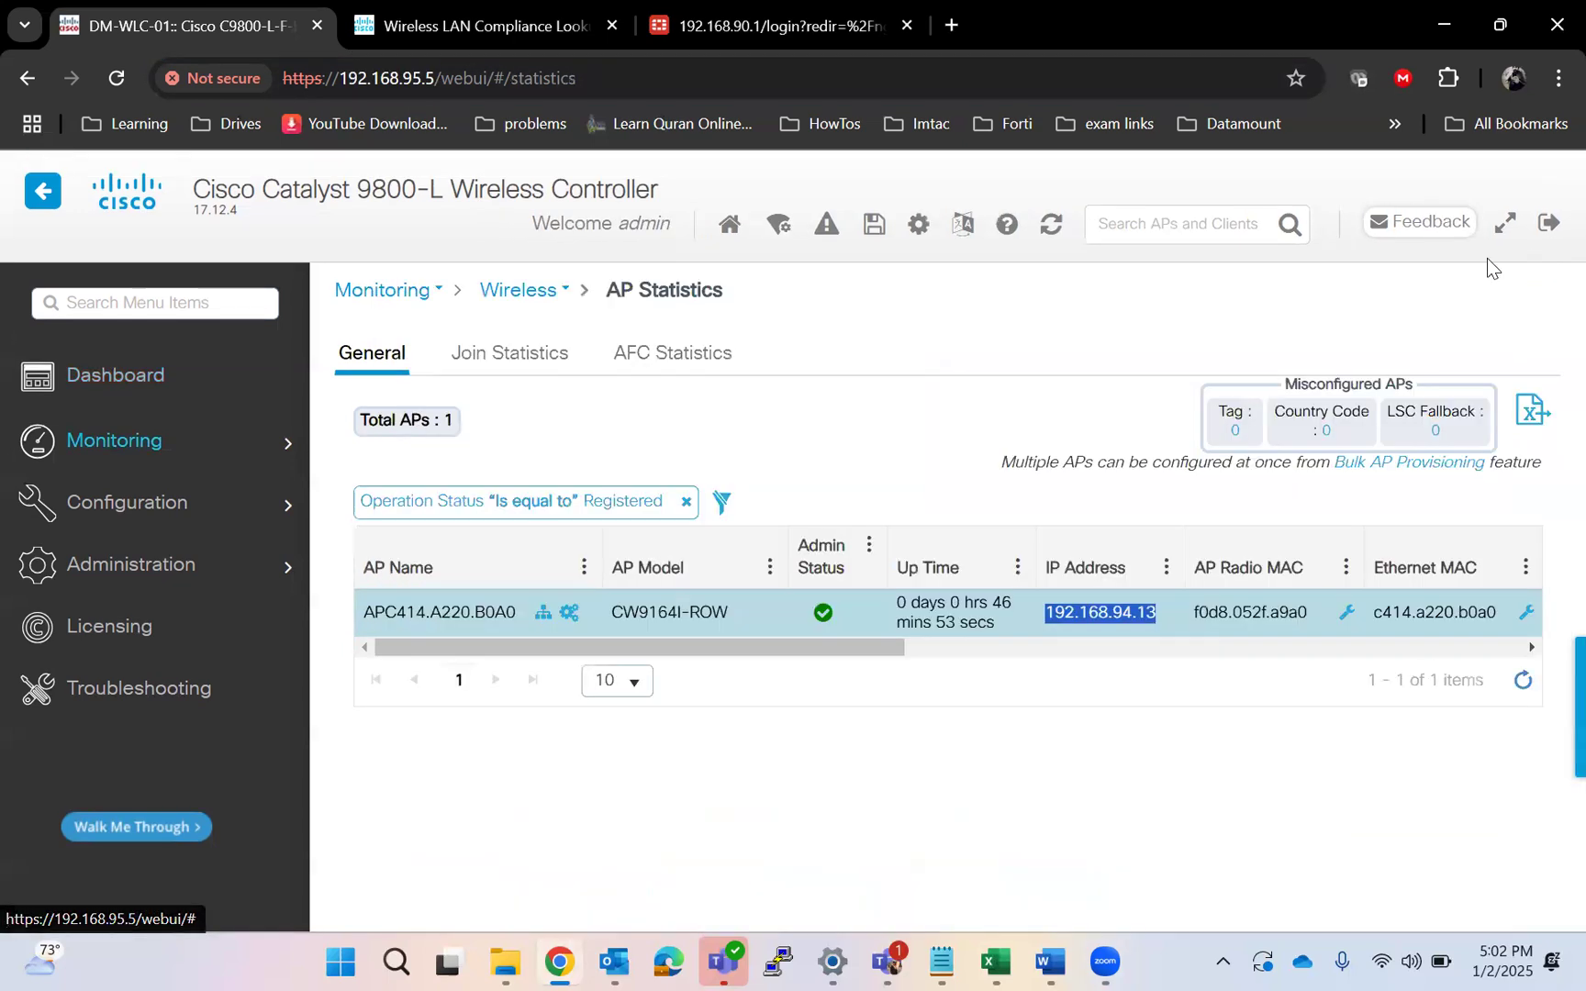
Step: Start a new WLAN with Test as its profile name and SSID, and enable its status
mouse_move(161, 511)
scroll(648, 602, "down", 3)
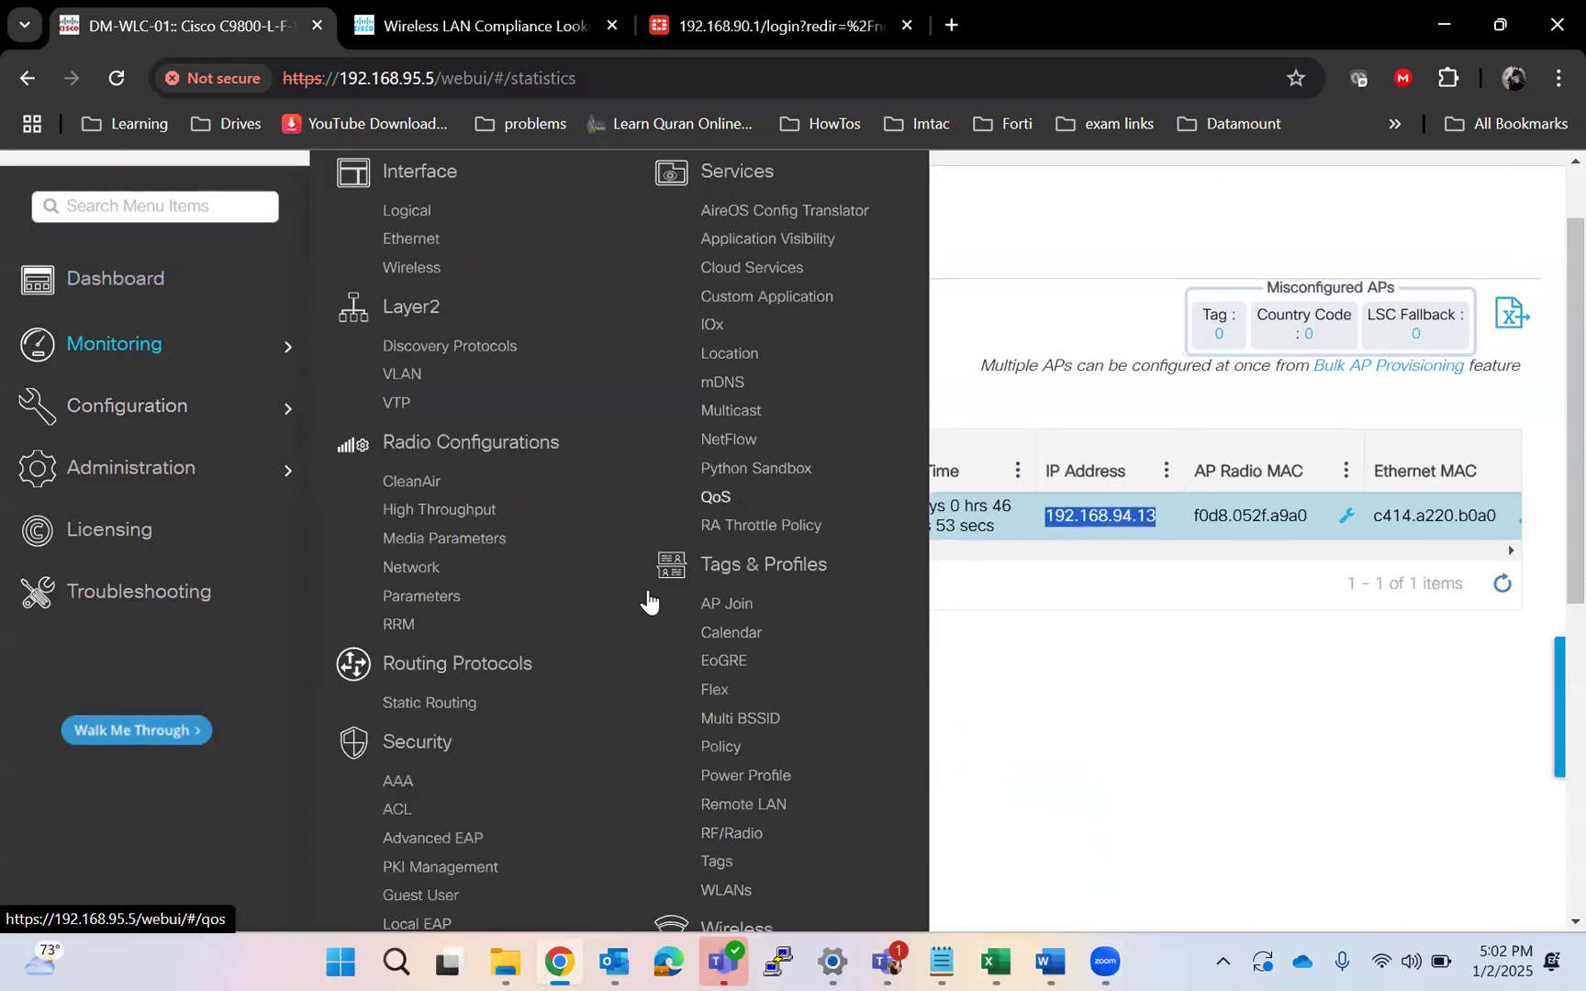
left_click(740, 742)
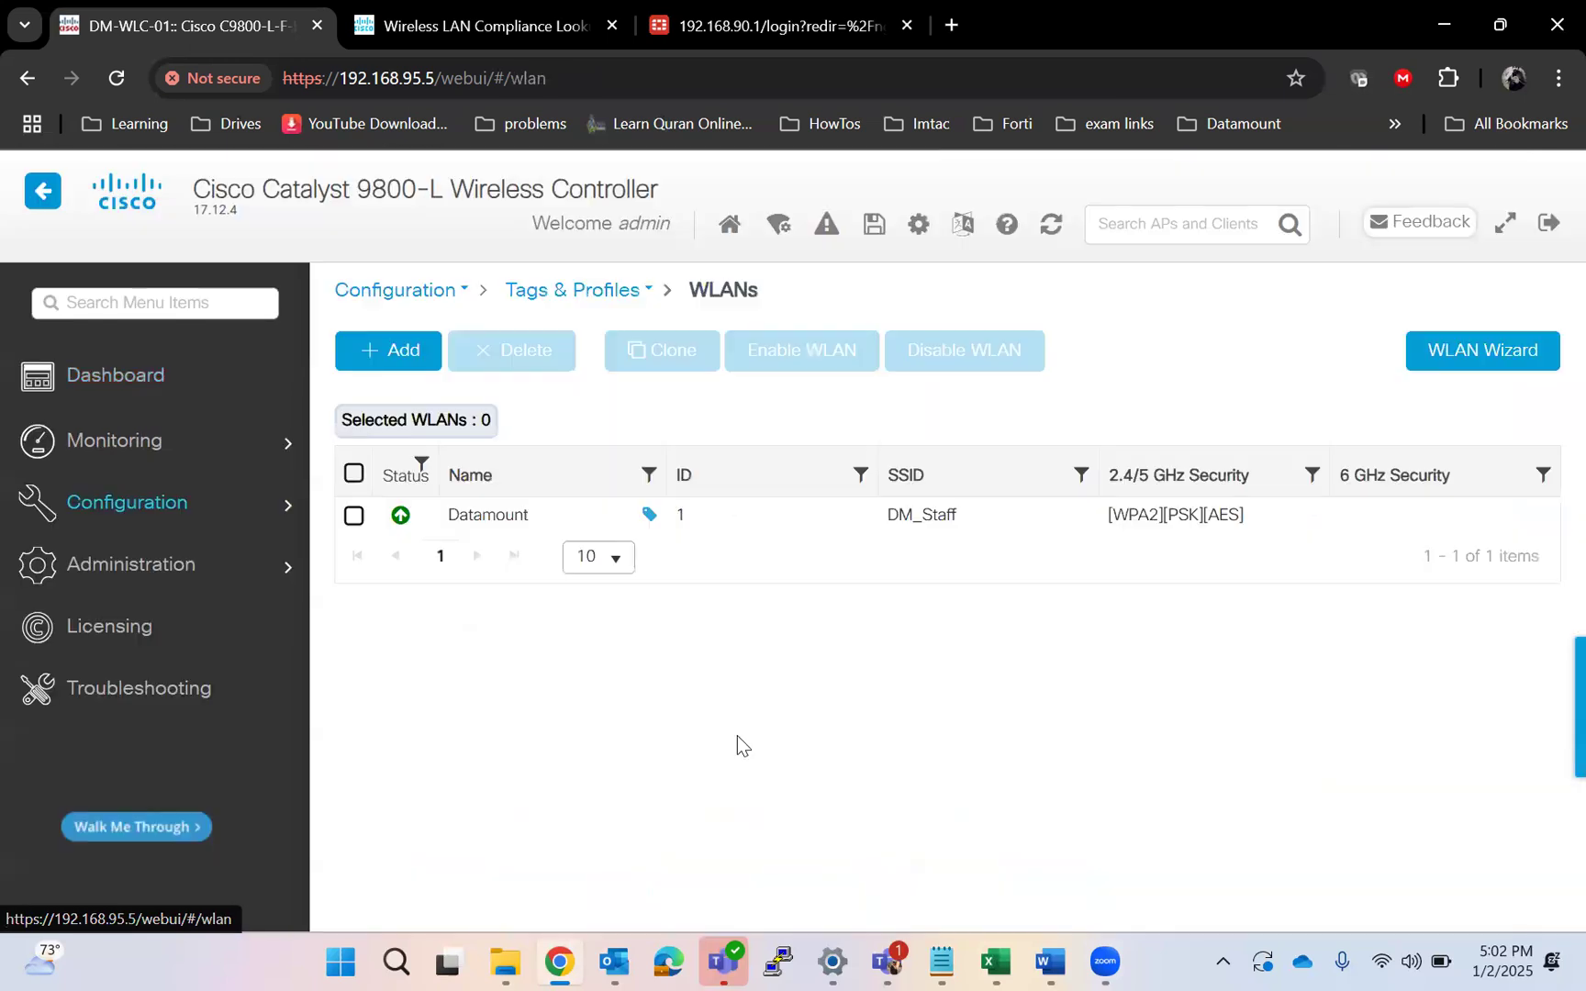
left_click(393, 350)
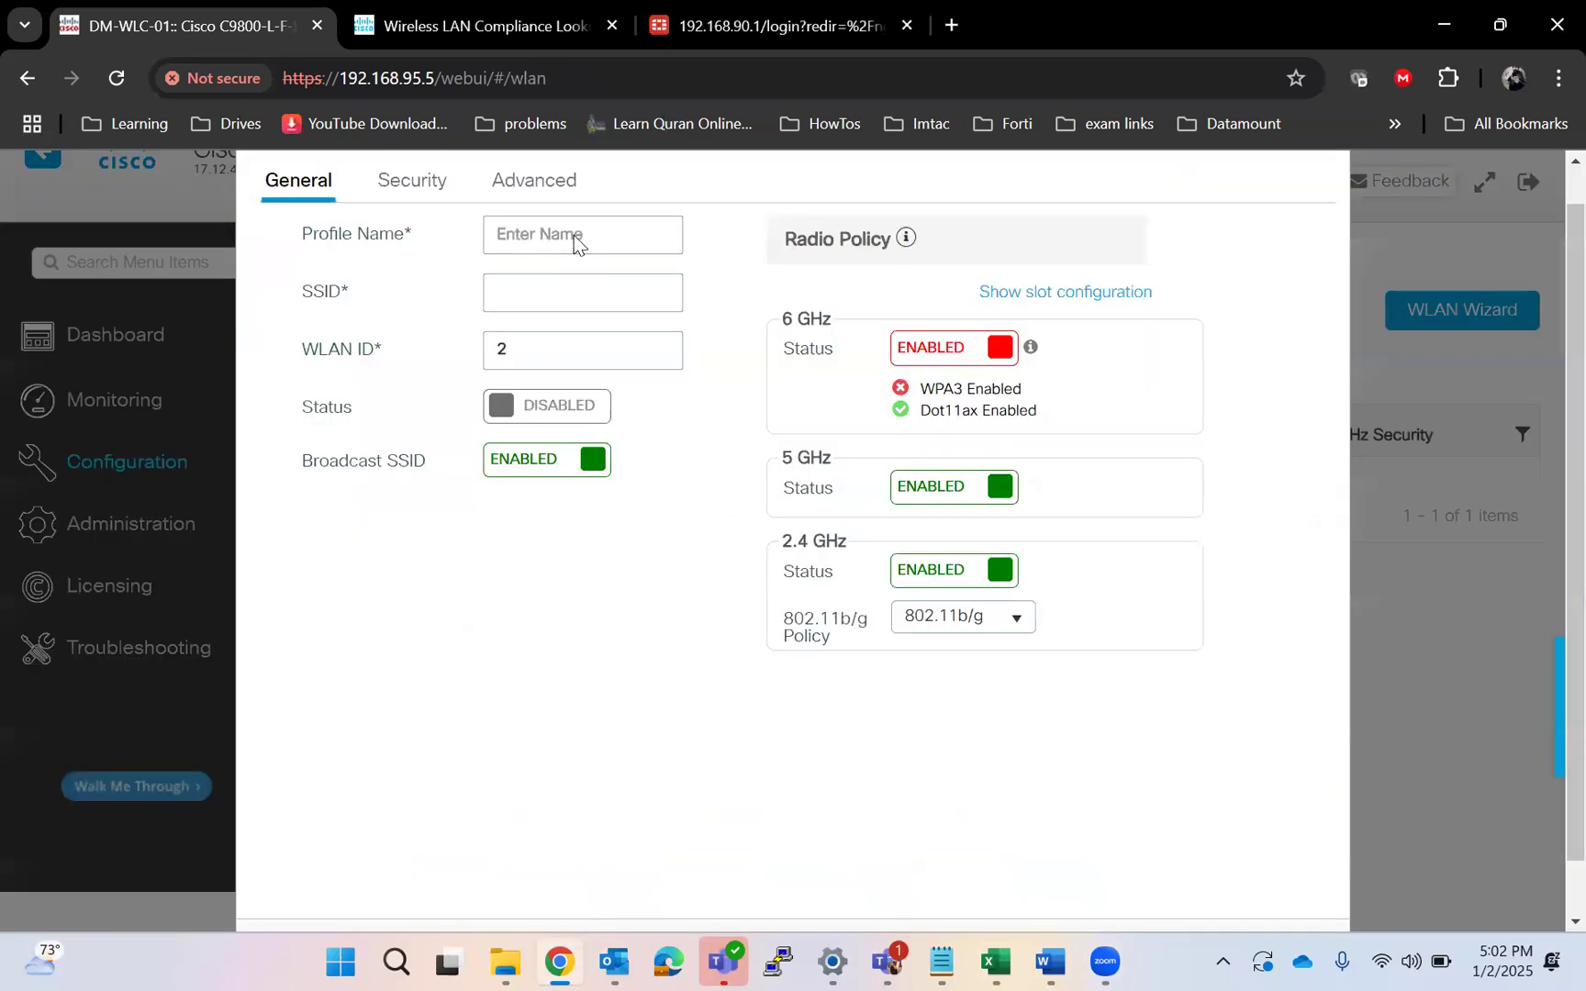
left_click(574, 233)
type("Test")
left_click(584, 309)
left_click(587, 405)
Step: Replace 802.1X with PSK in the WLAN's Layer2 security, enter the pre-shared key, and apply the WLAN to the device
left_click(409, 188)
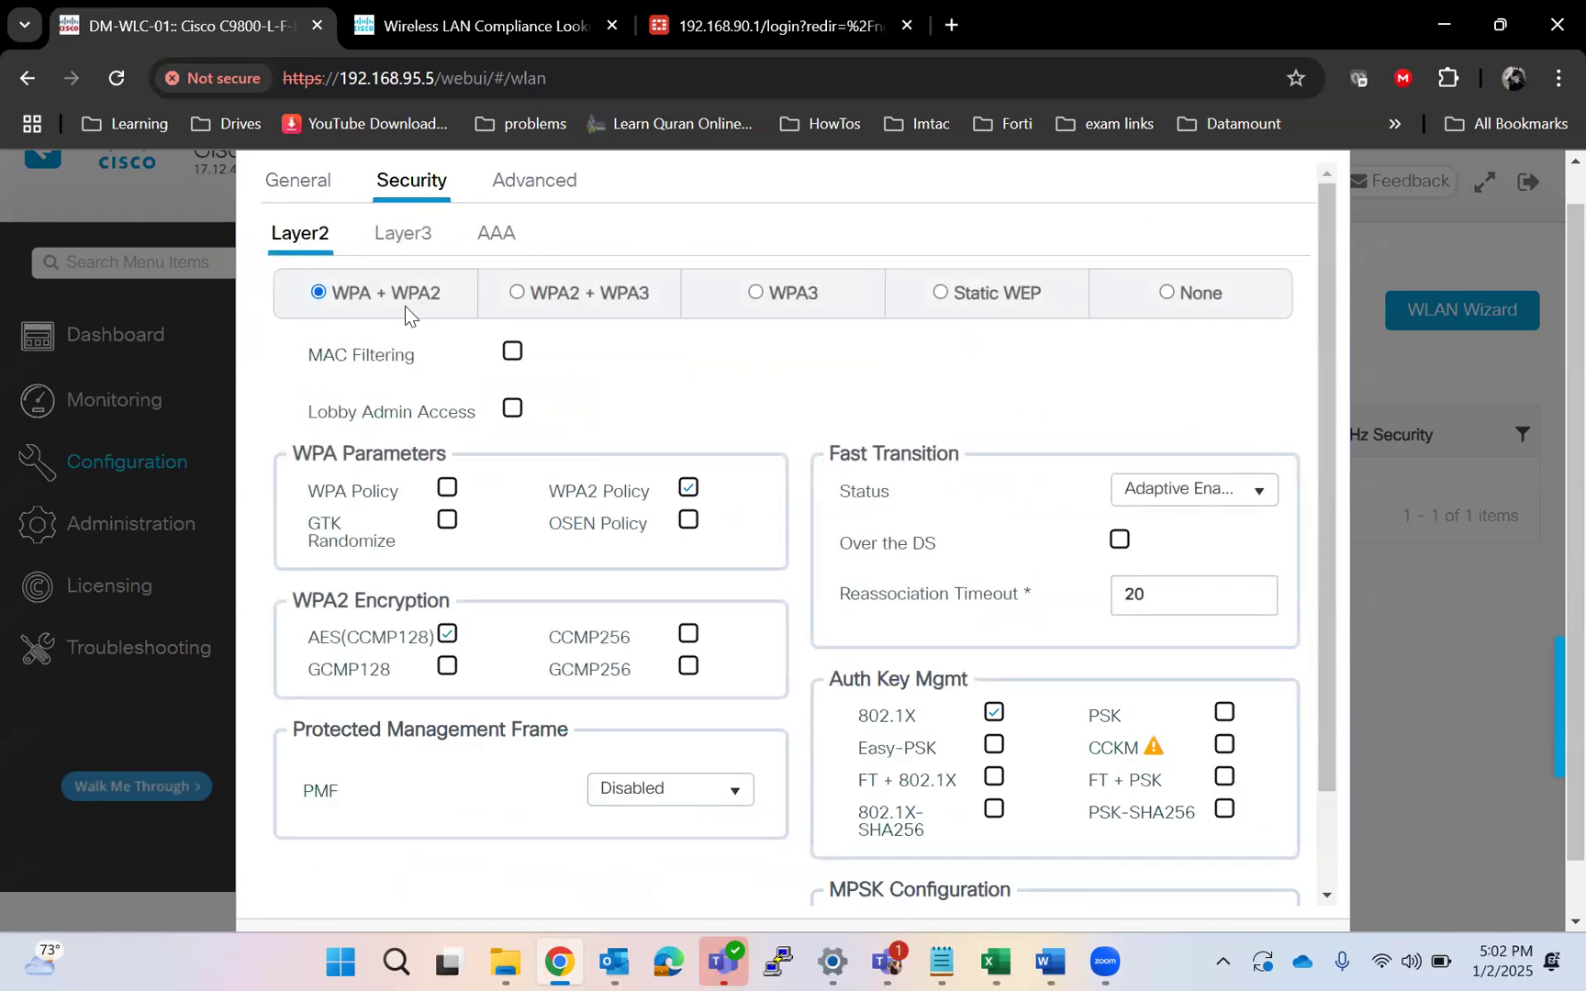
left_click(993, 713)
left_click(1225, 791)
scroll(1115, 734, "down", 3)
left_click(1168, 722)
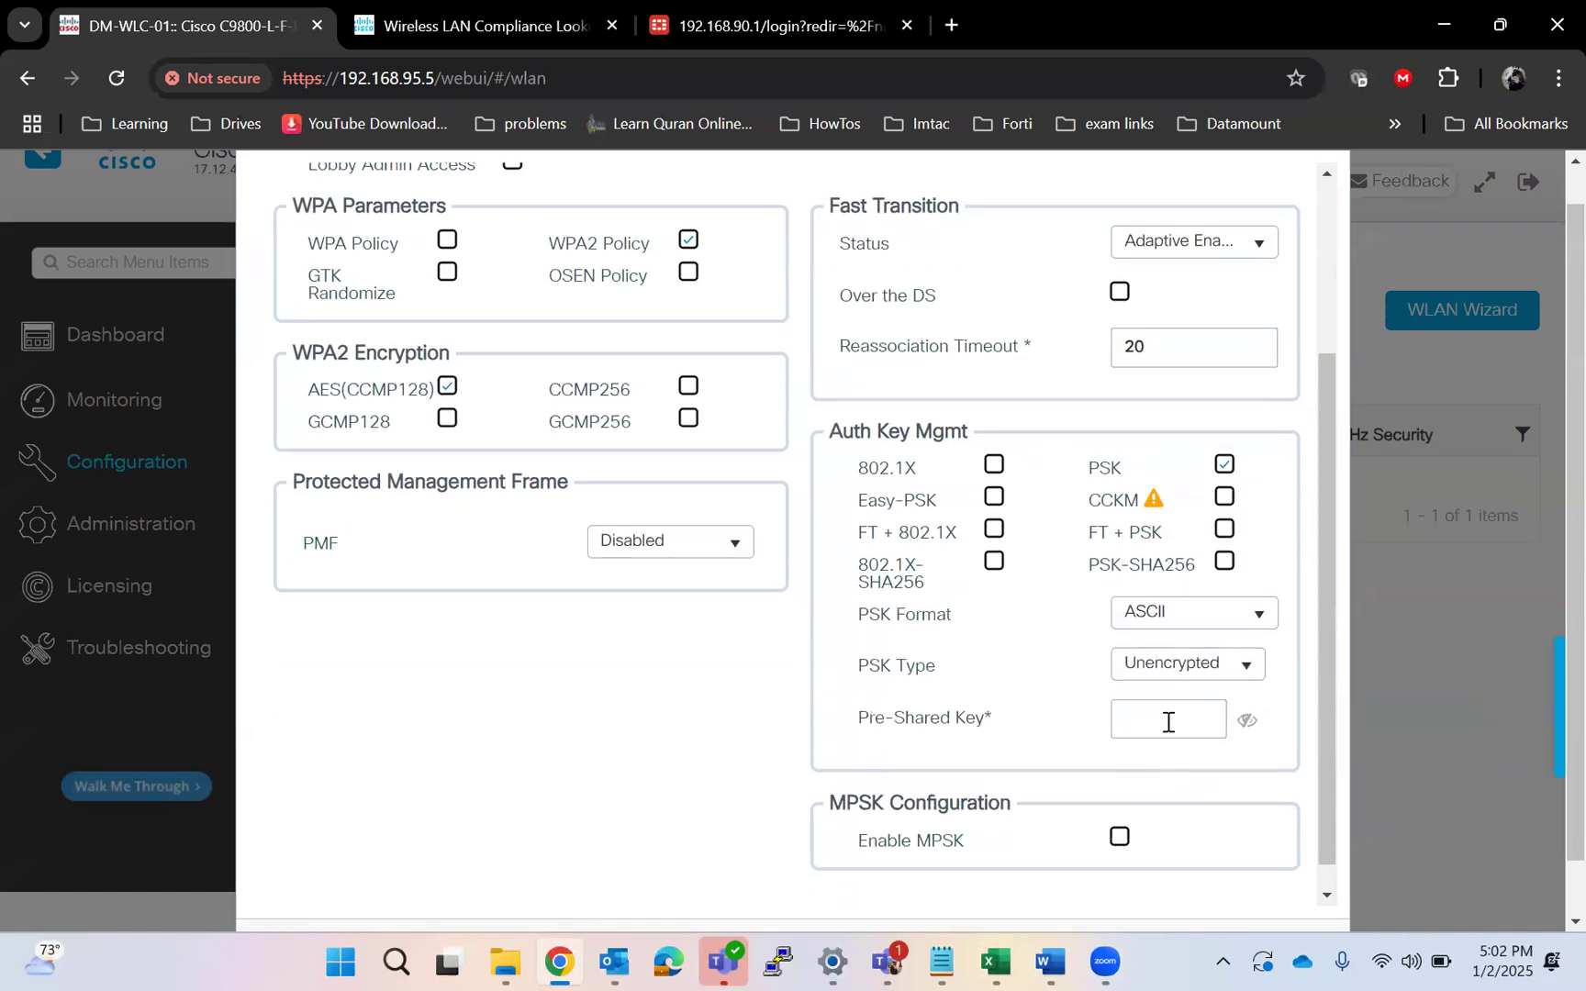
type("•••••••••")
scroll(1189, 747, "down", 1)
scroll(817, 776, "up", 3)
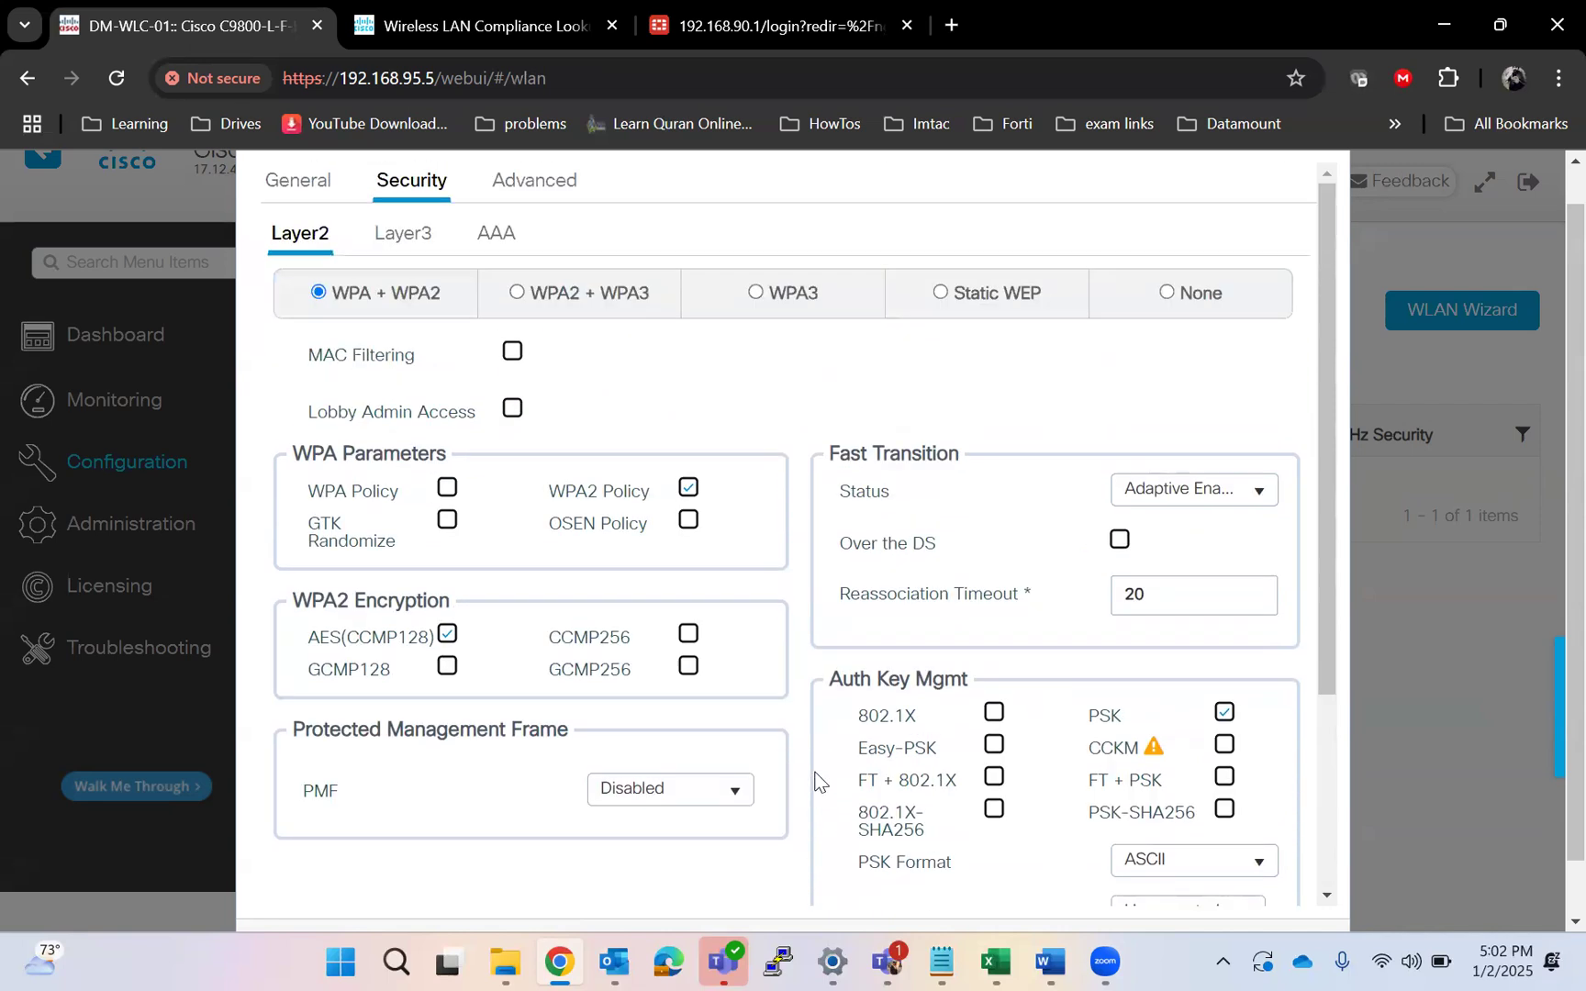
scroll(826, 734, "down", 3)
scroll(1479, 785, "down", 1)
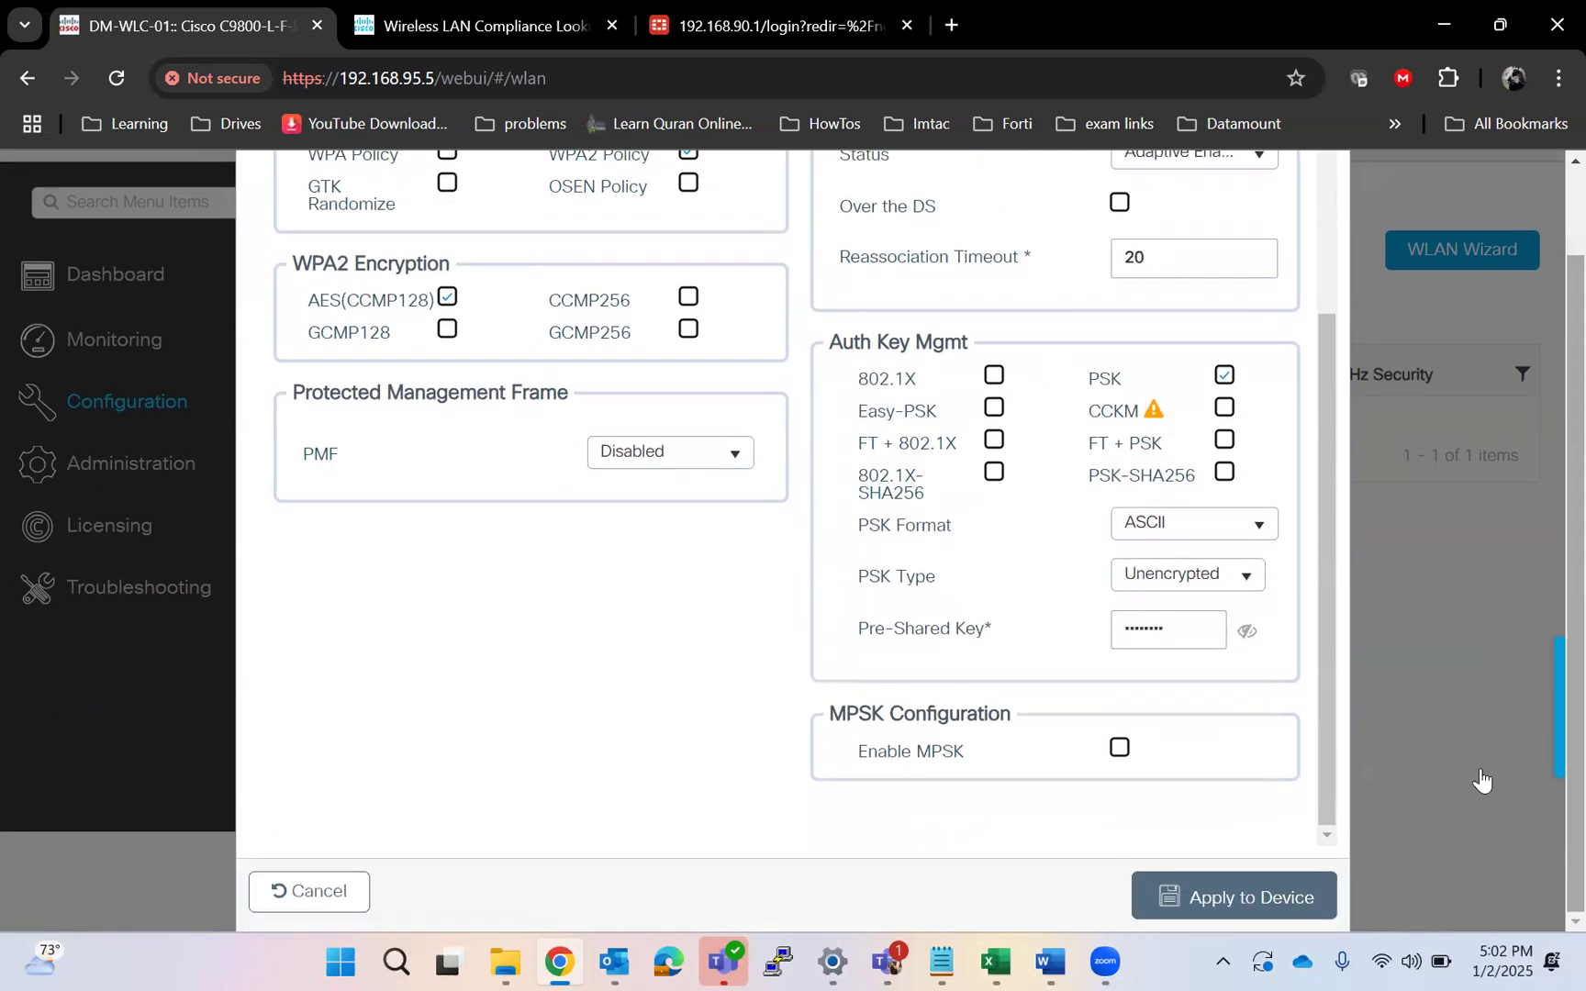
left_click(1271, 894)
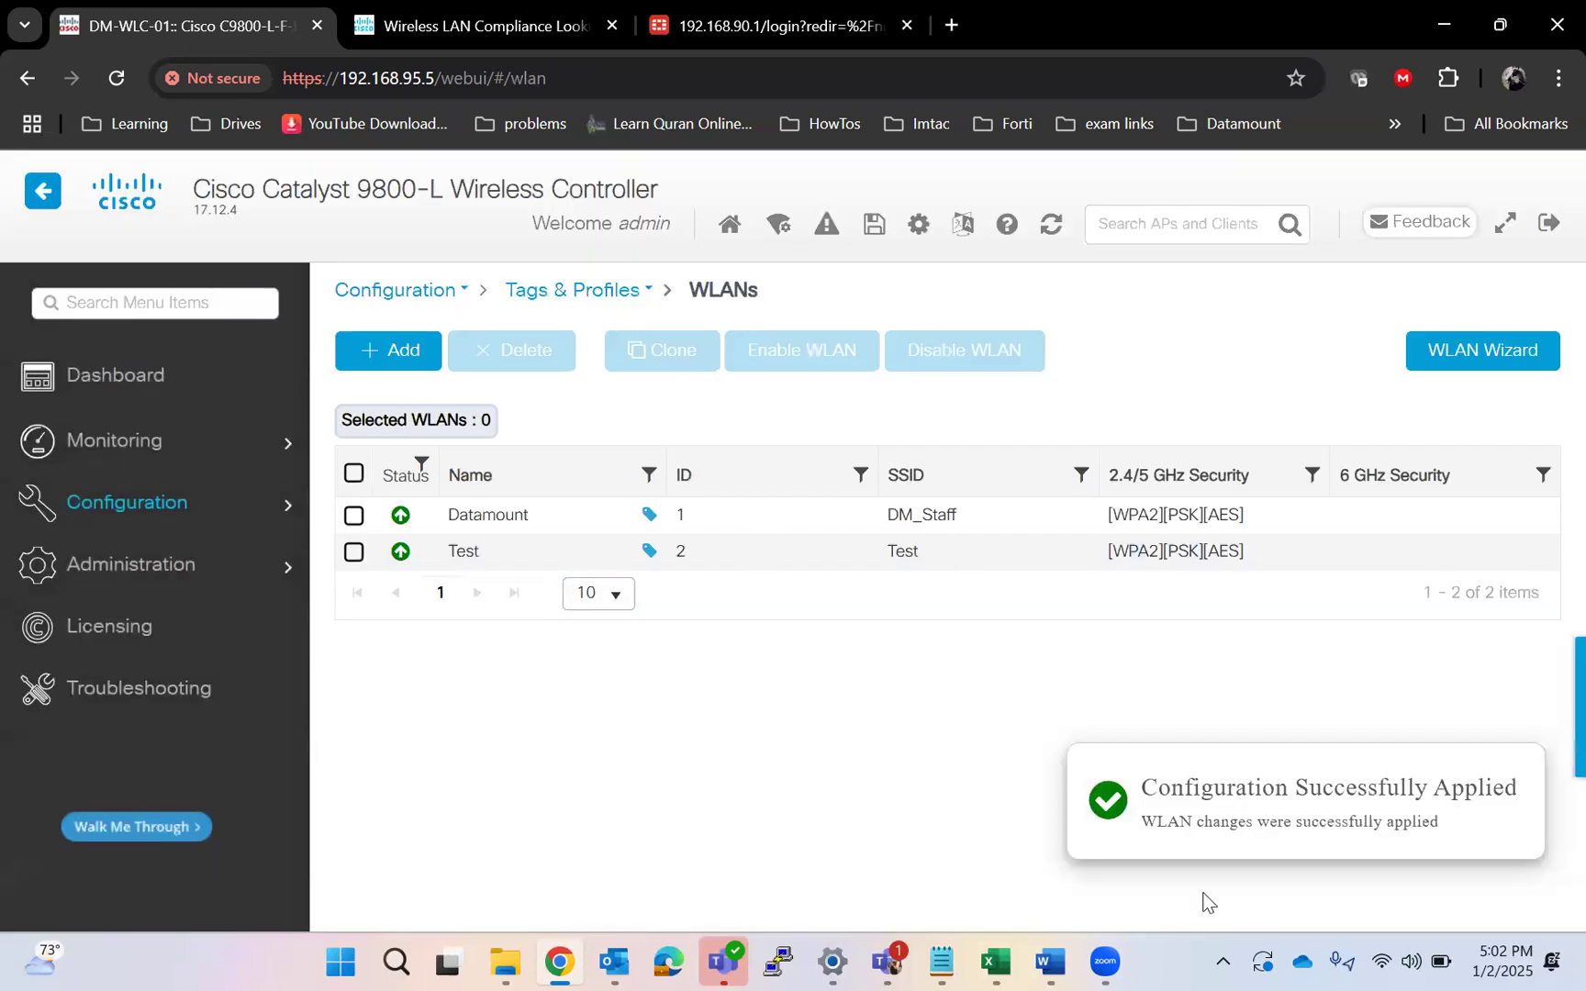
Step: Check the computer's list of available Wi-Fi networks for the Test SSID
left_click(1381, 961)
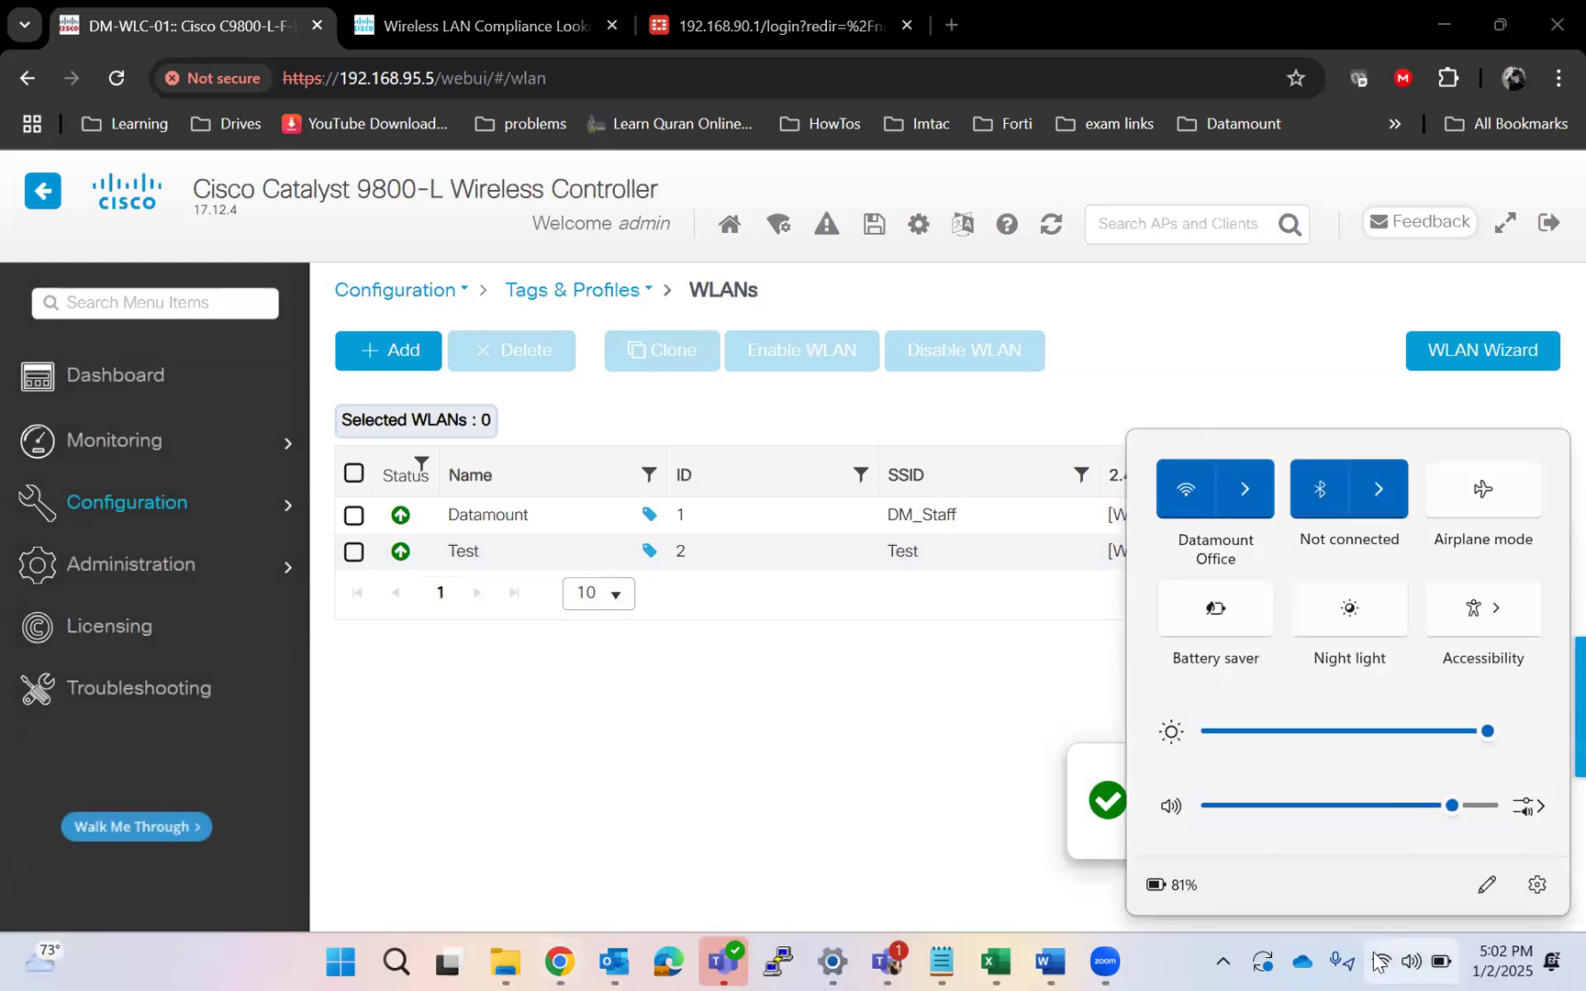
left_click(1250, 491)
scroll(1259, 647, "down", 5)
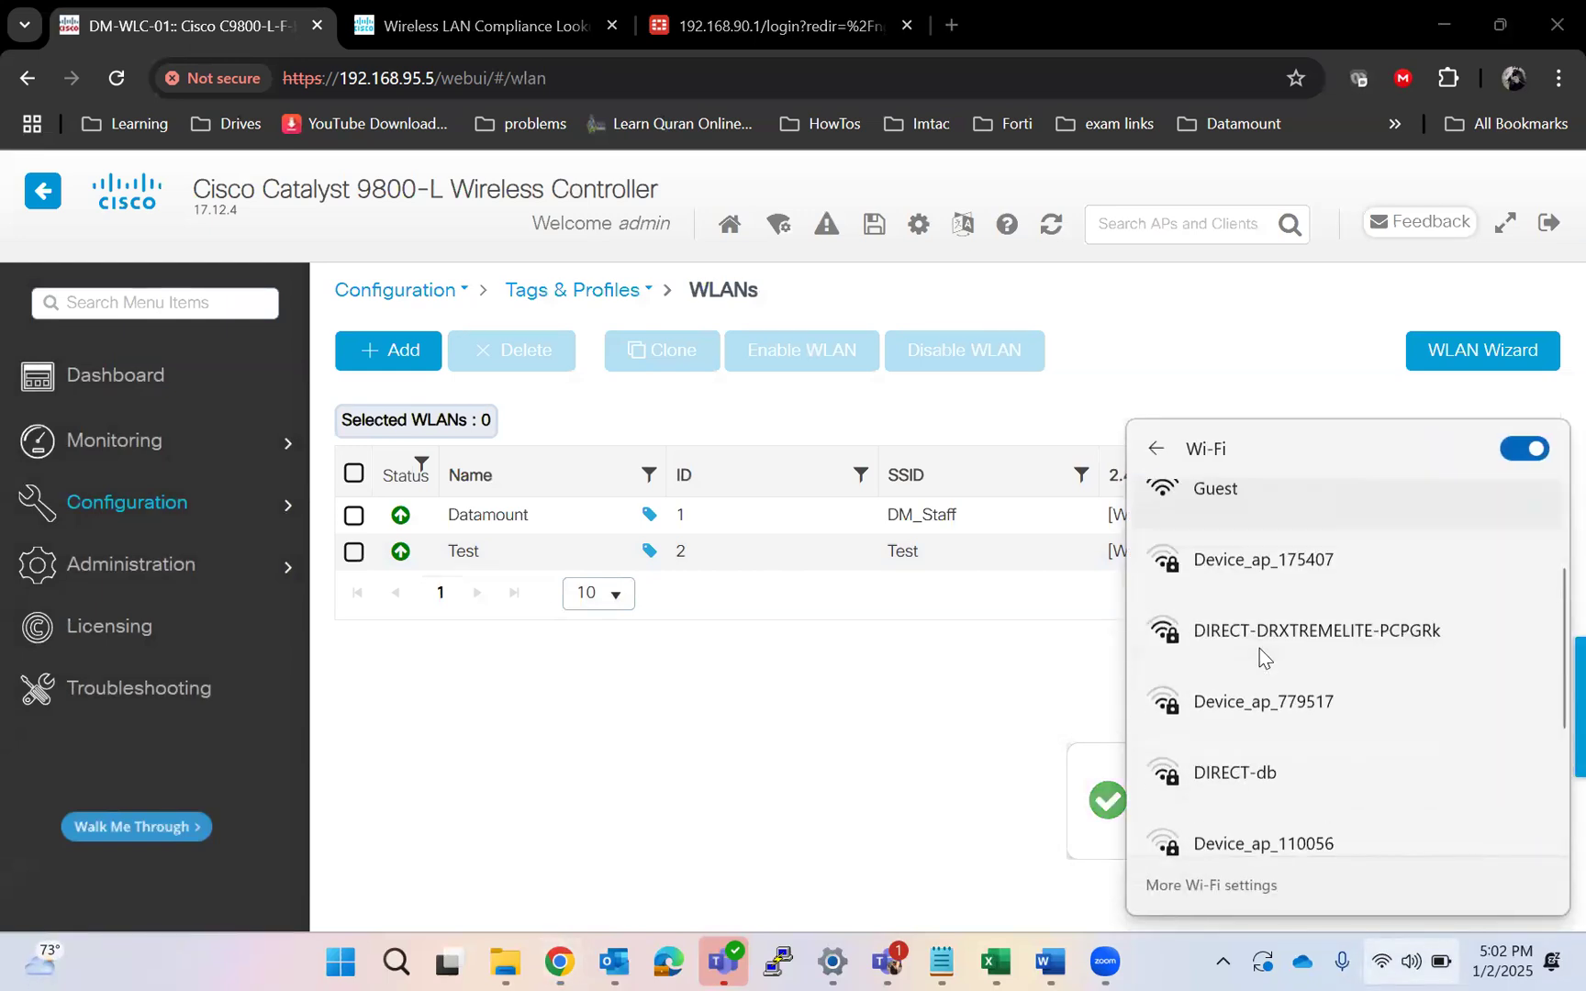
left_click(1158, 448)
left_click(355, 735)
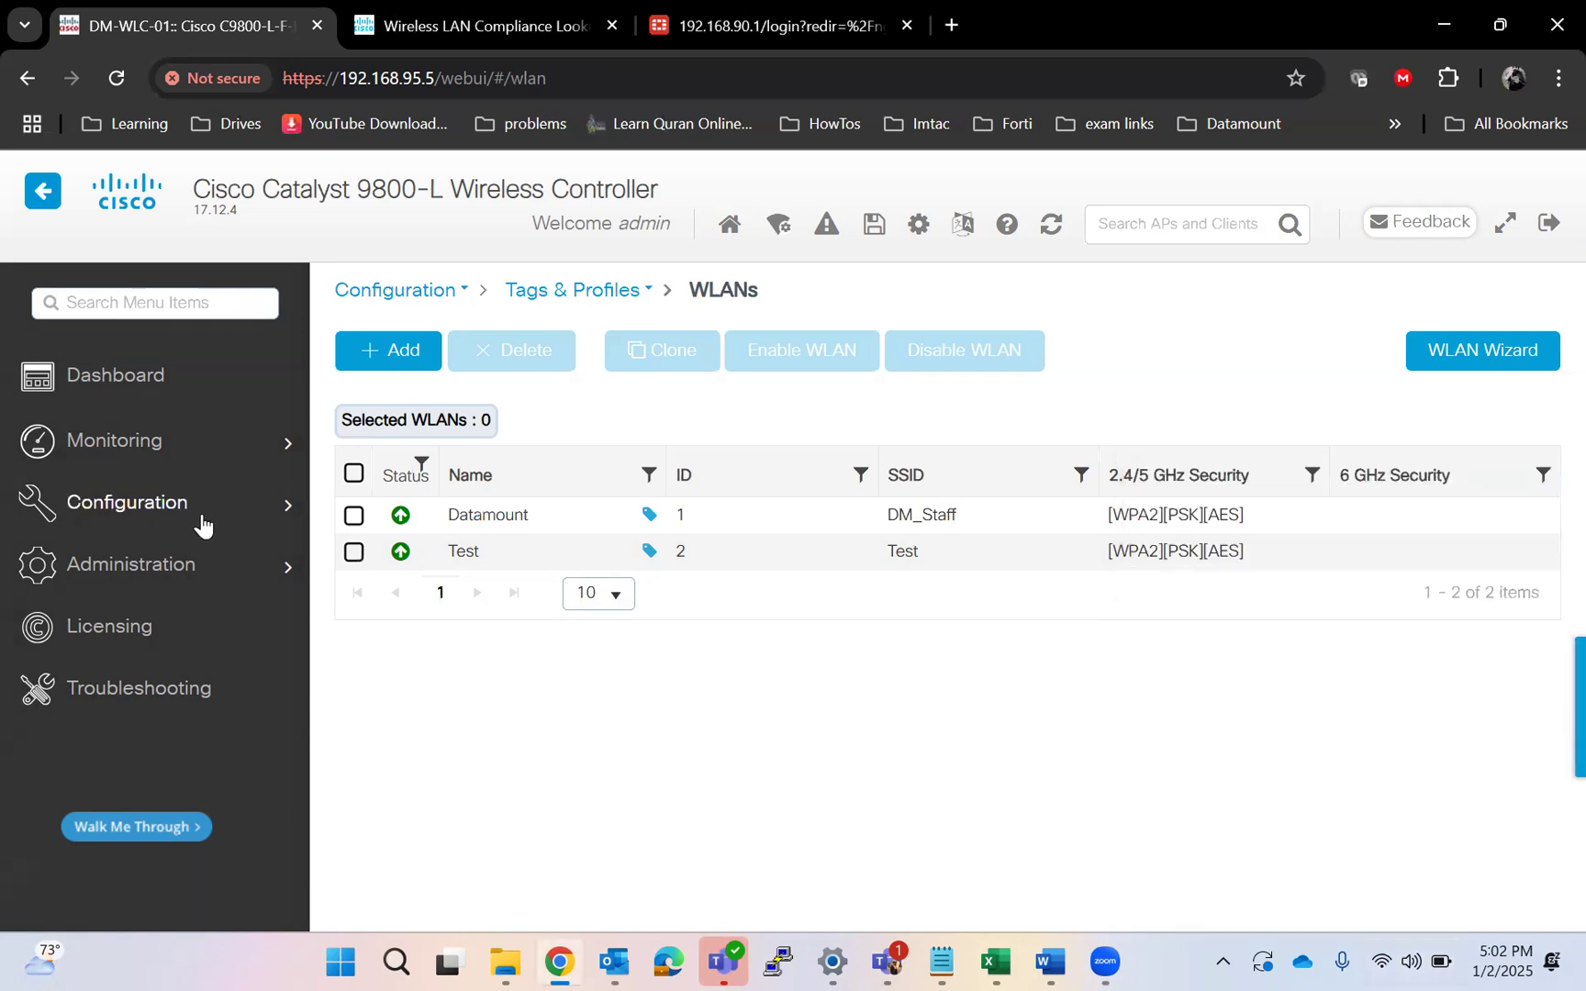
Step: Start a new policy profile named Test under Tags & Profiles and enable its status
mouse_move(202, 524)
scroll(805, 686, "down", 3)
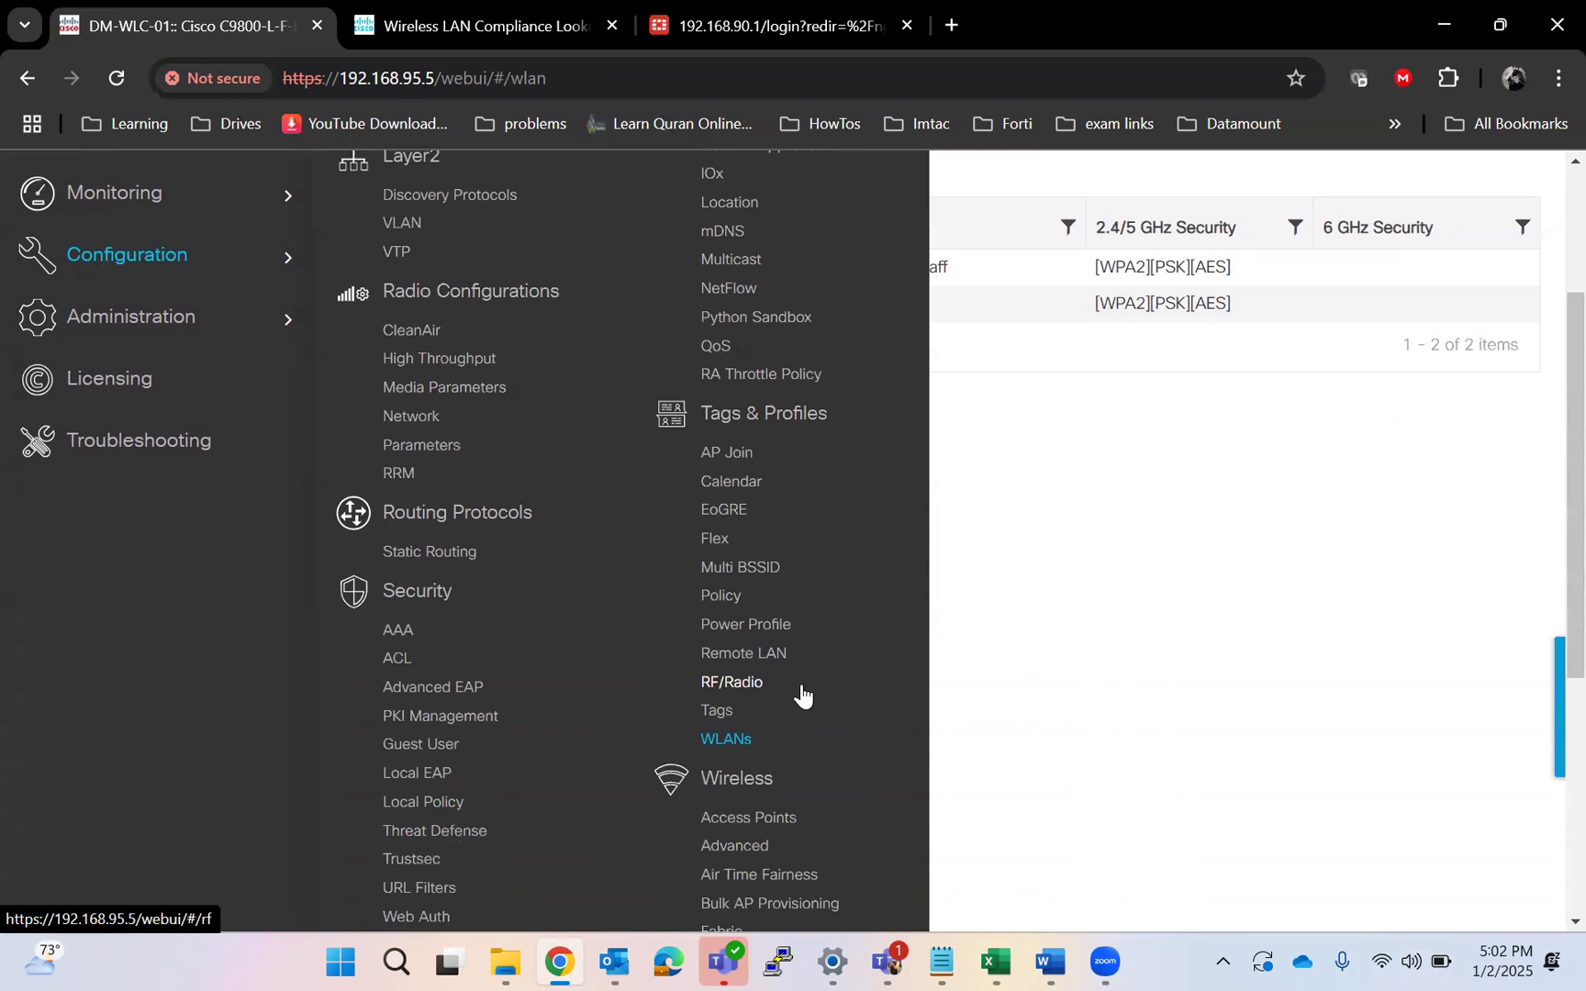
left_click(736, 601)
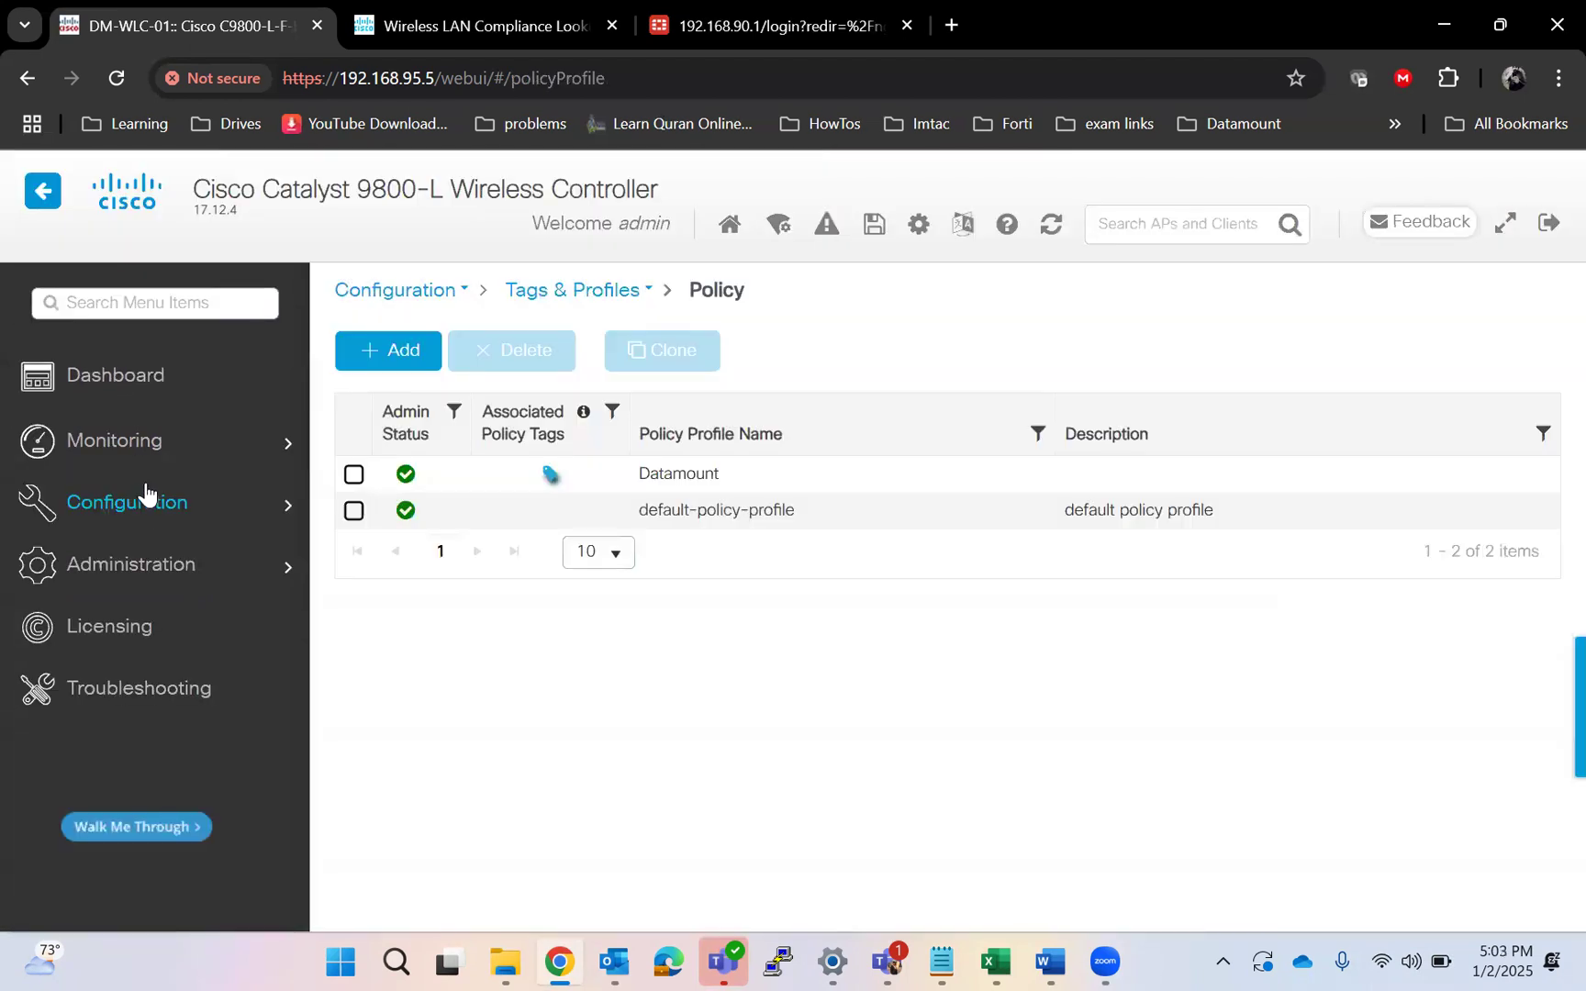
mouse_move(169, 500)
left_click(725, 845)
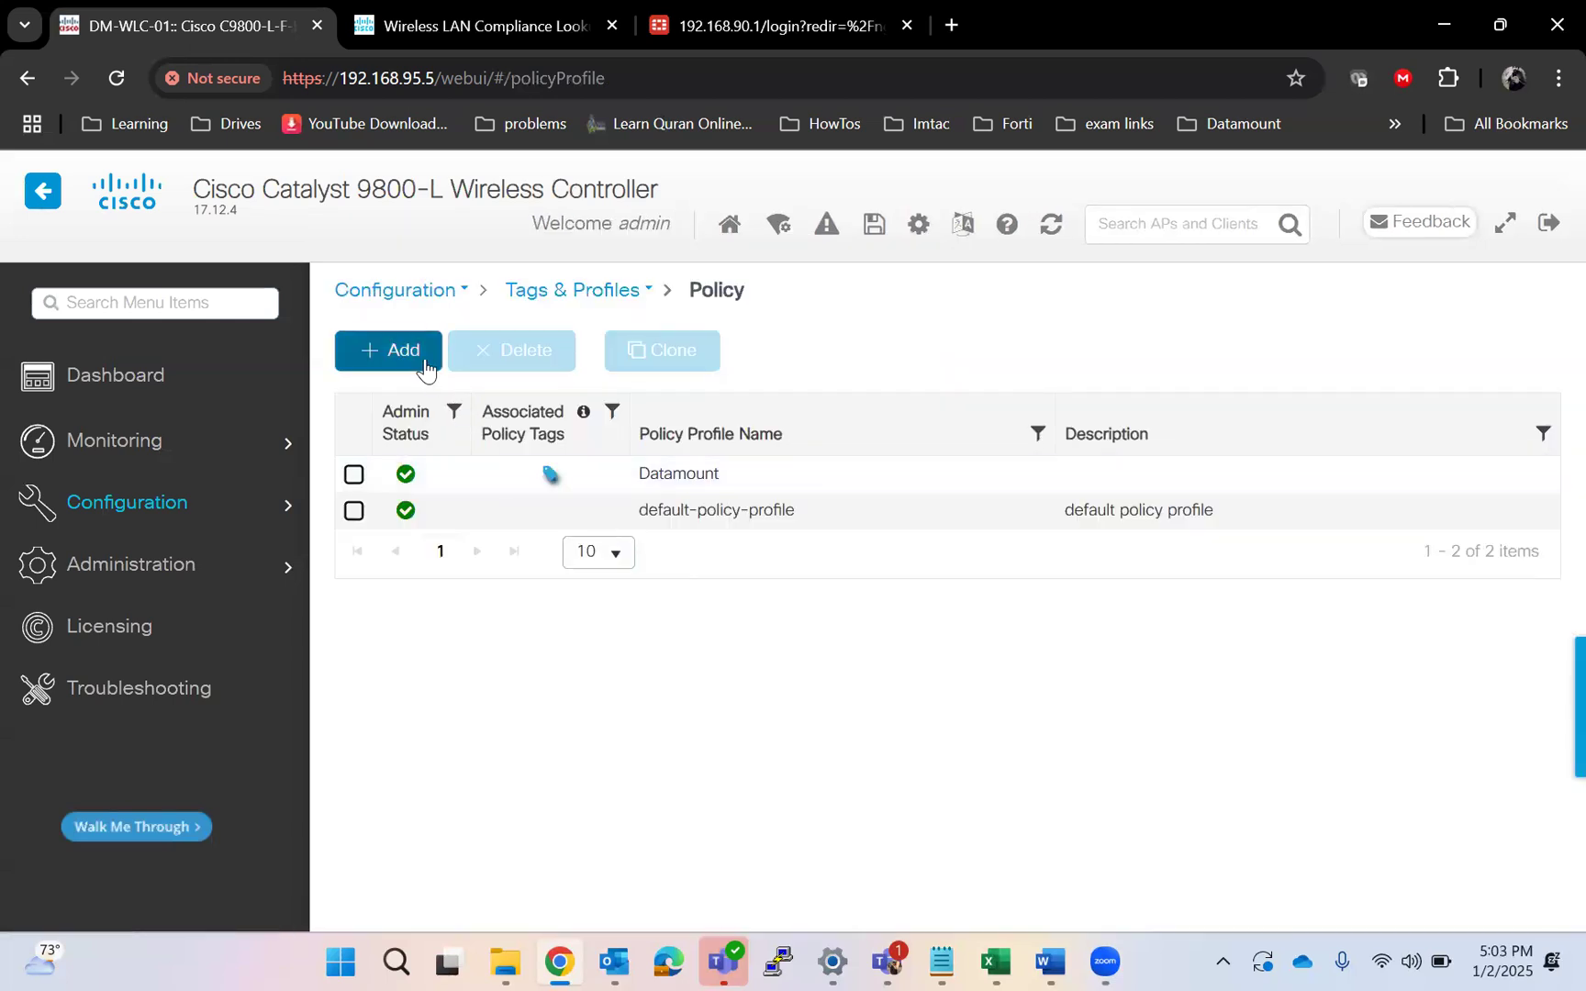
left_click(421, 356)
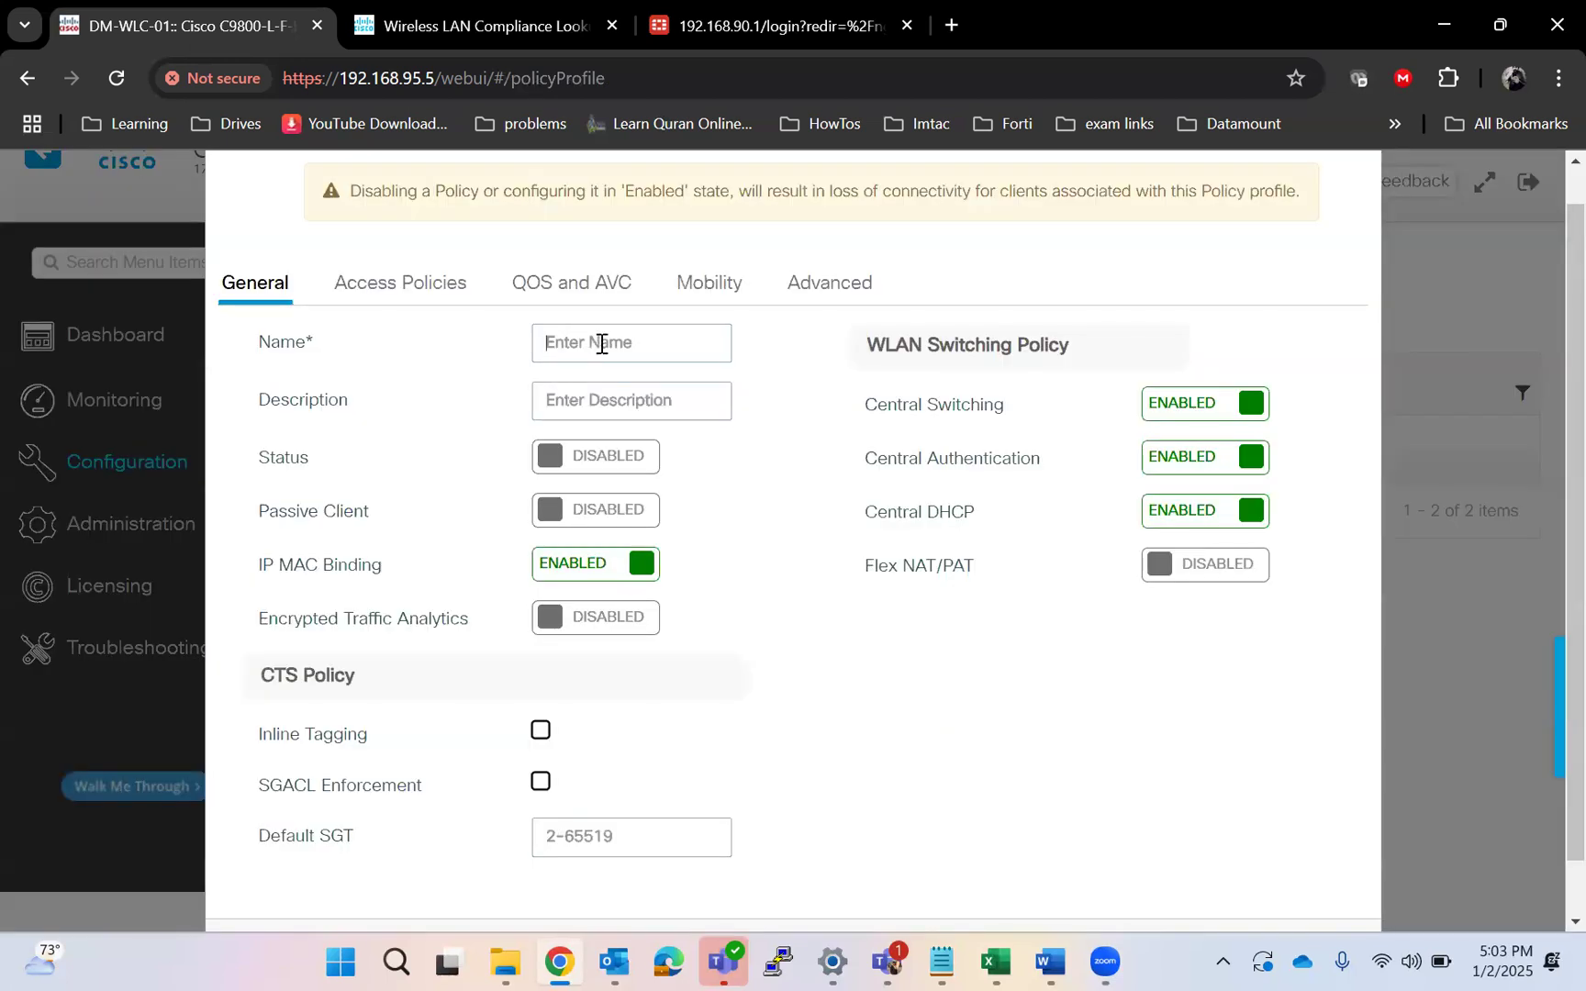
type("Test")
left_click(594, 461)
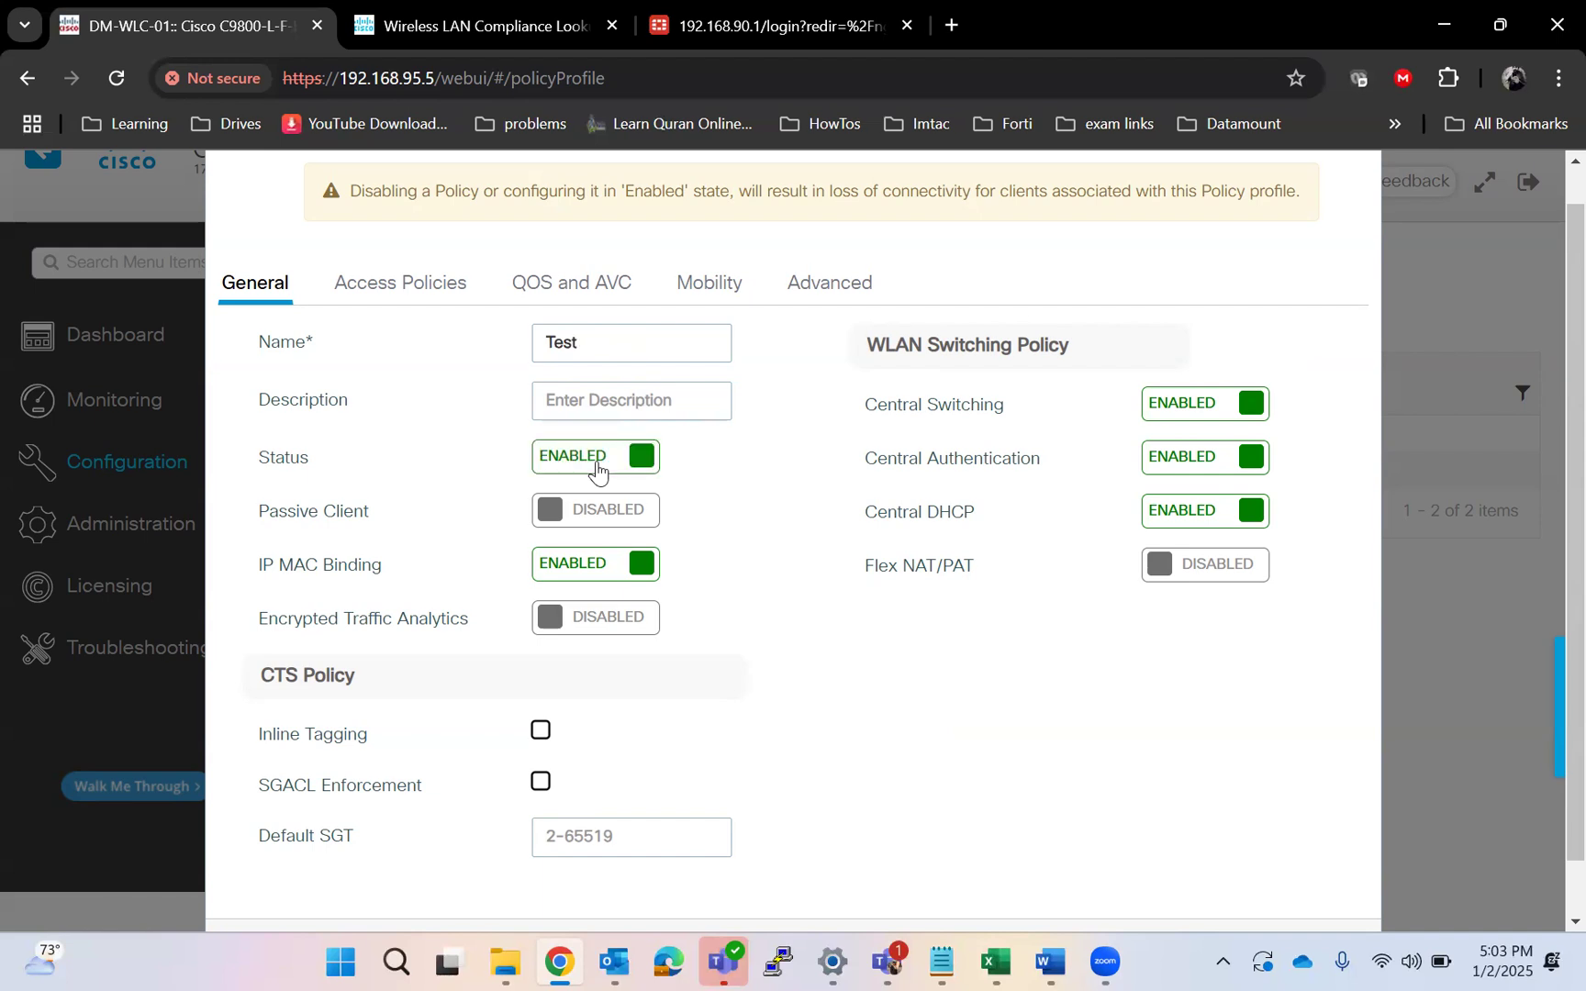
Step: Assign the Wireless_Users VLAN in the Test policy profile's access policies and apply the profile to the device
left_click(439, 292)
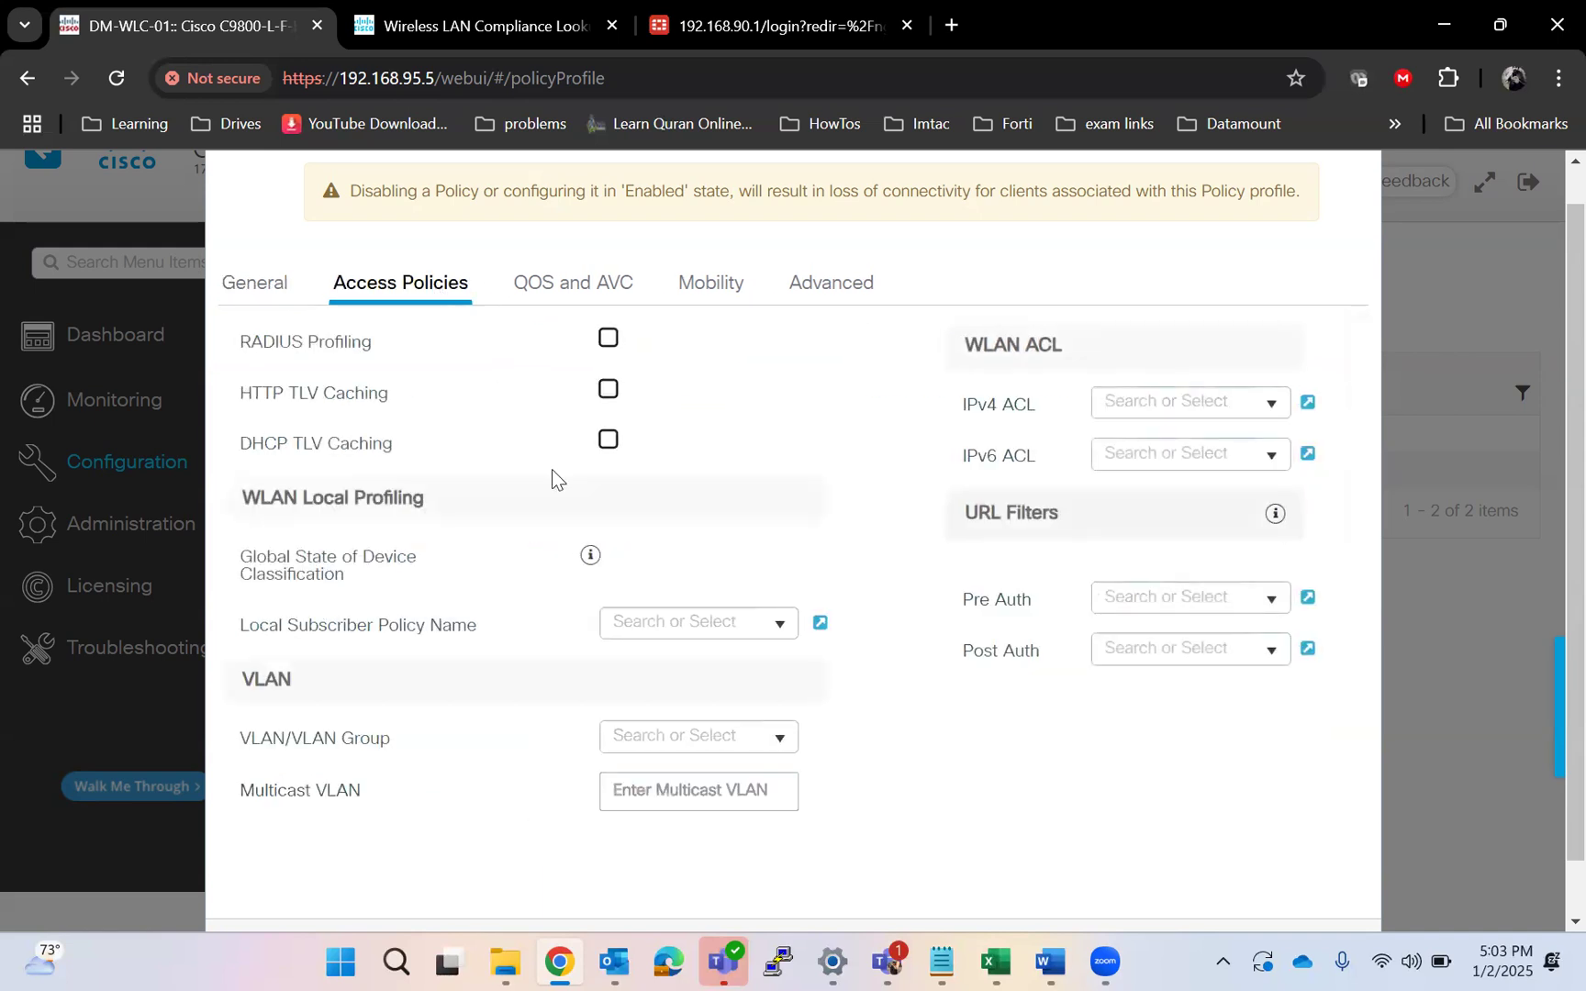
left_click(779, 738)
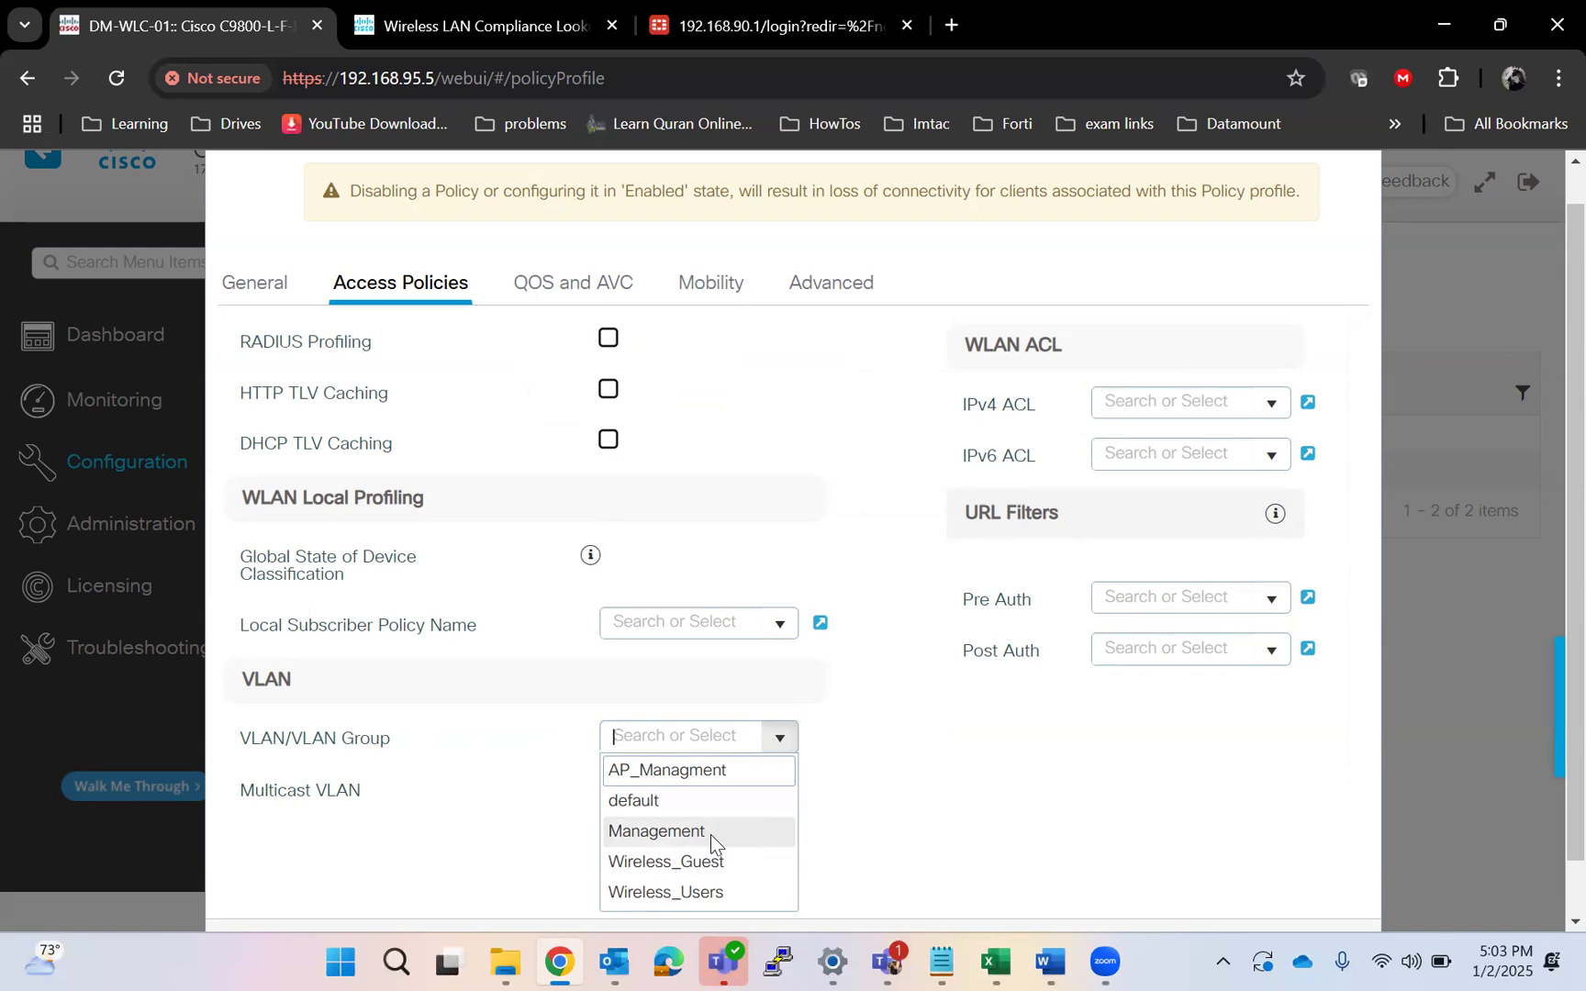
left_click(670, 893)
scroll(988, 754, "down", 1)
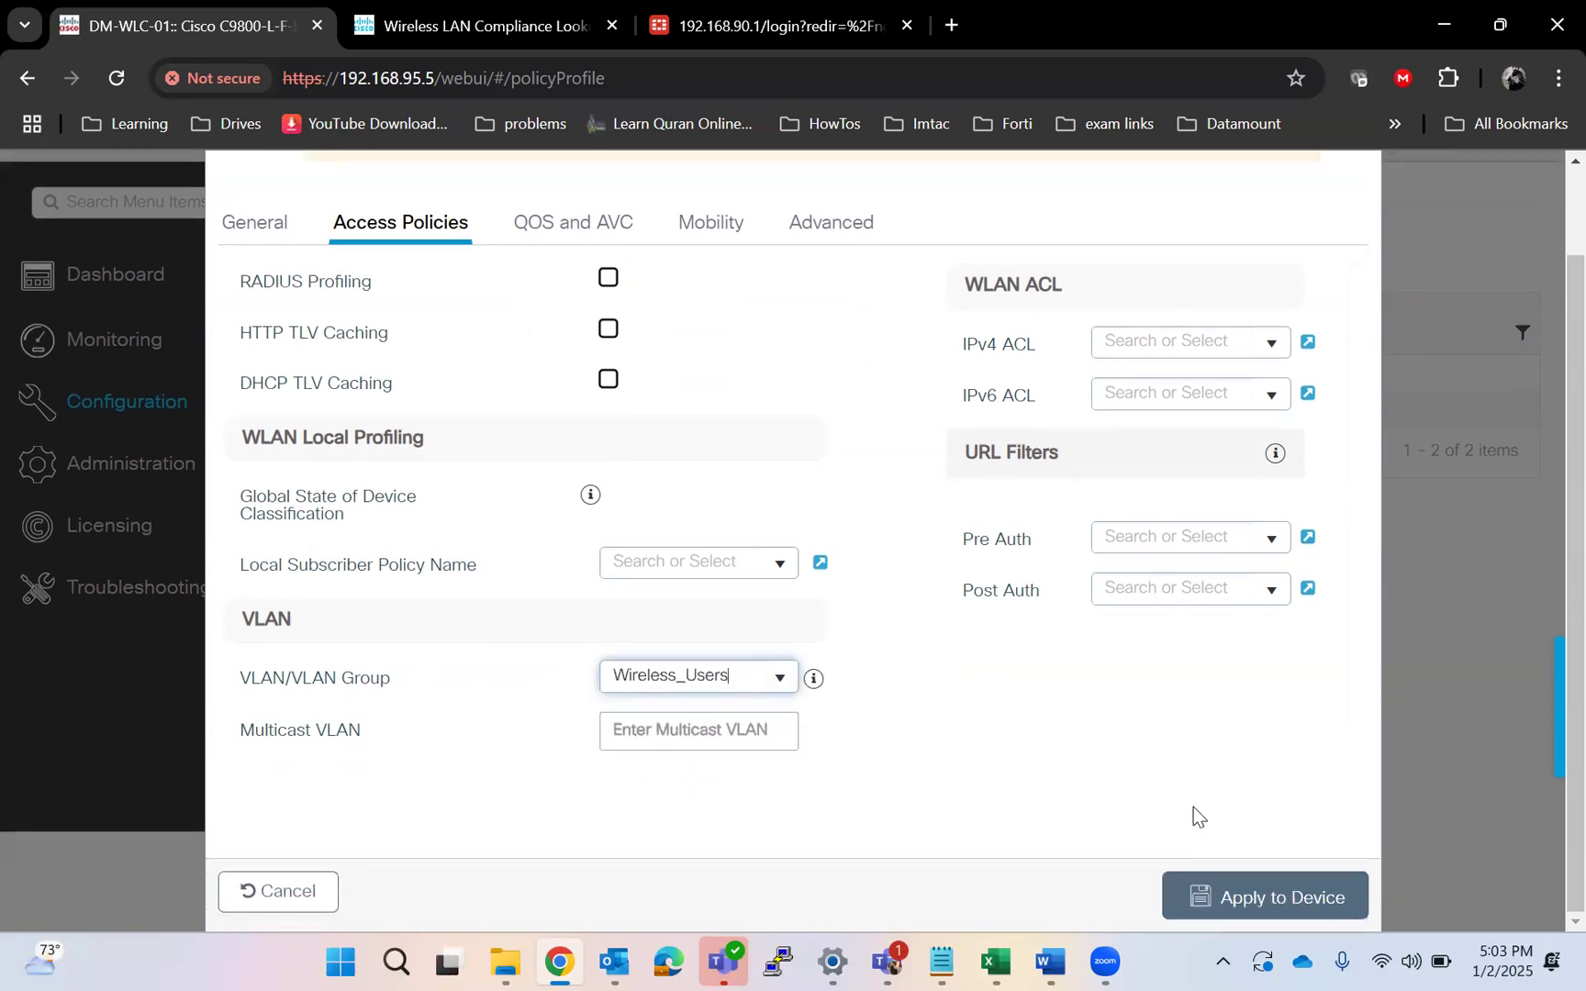
left_click(1257, 903)
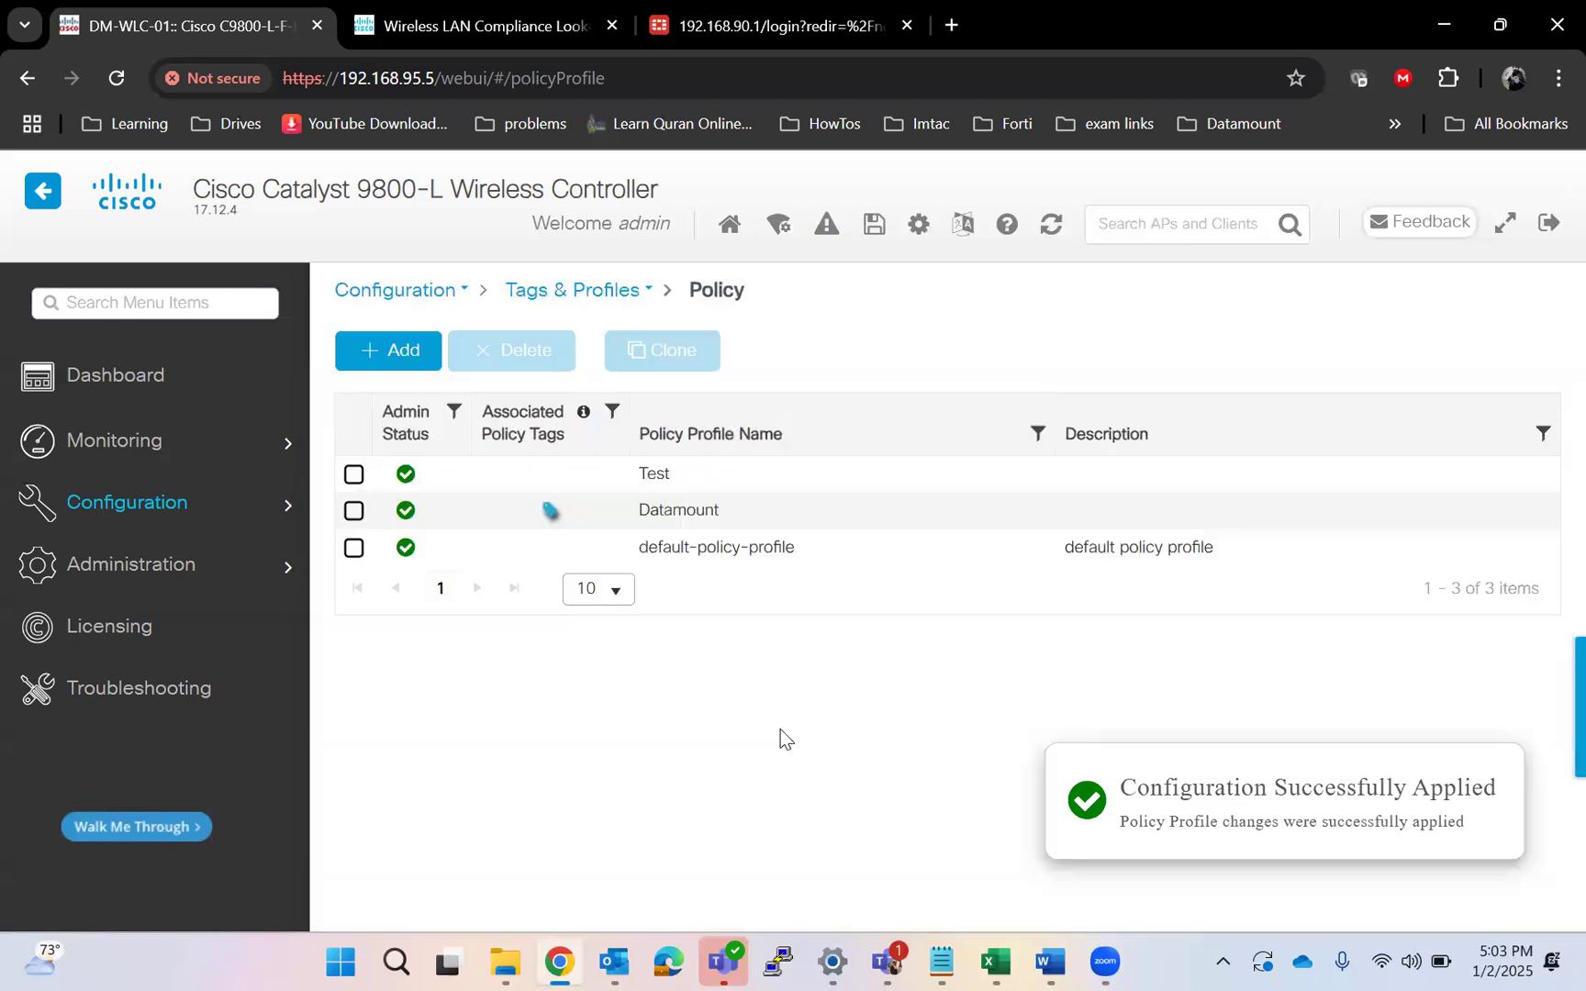
Step: Open the default-ap-profile AP join profile, examine its country code setting, and close it without changes
mouse_move(174, 503)
scroll(812, 711, "down", 3)
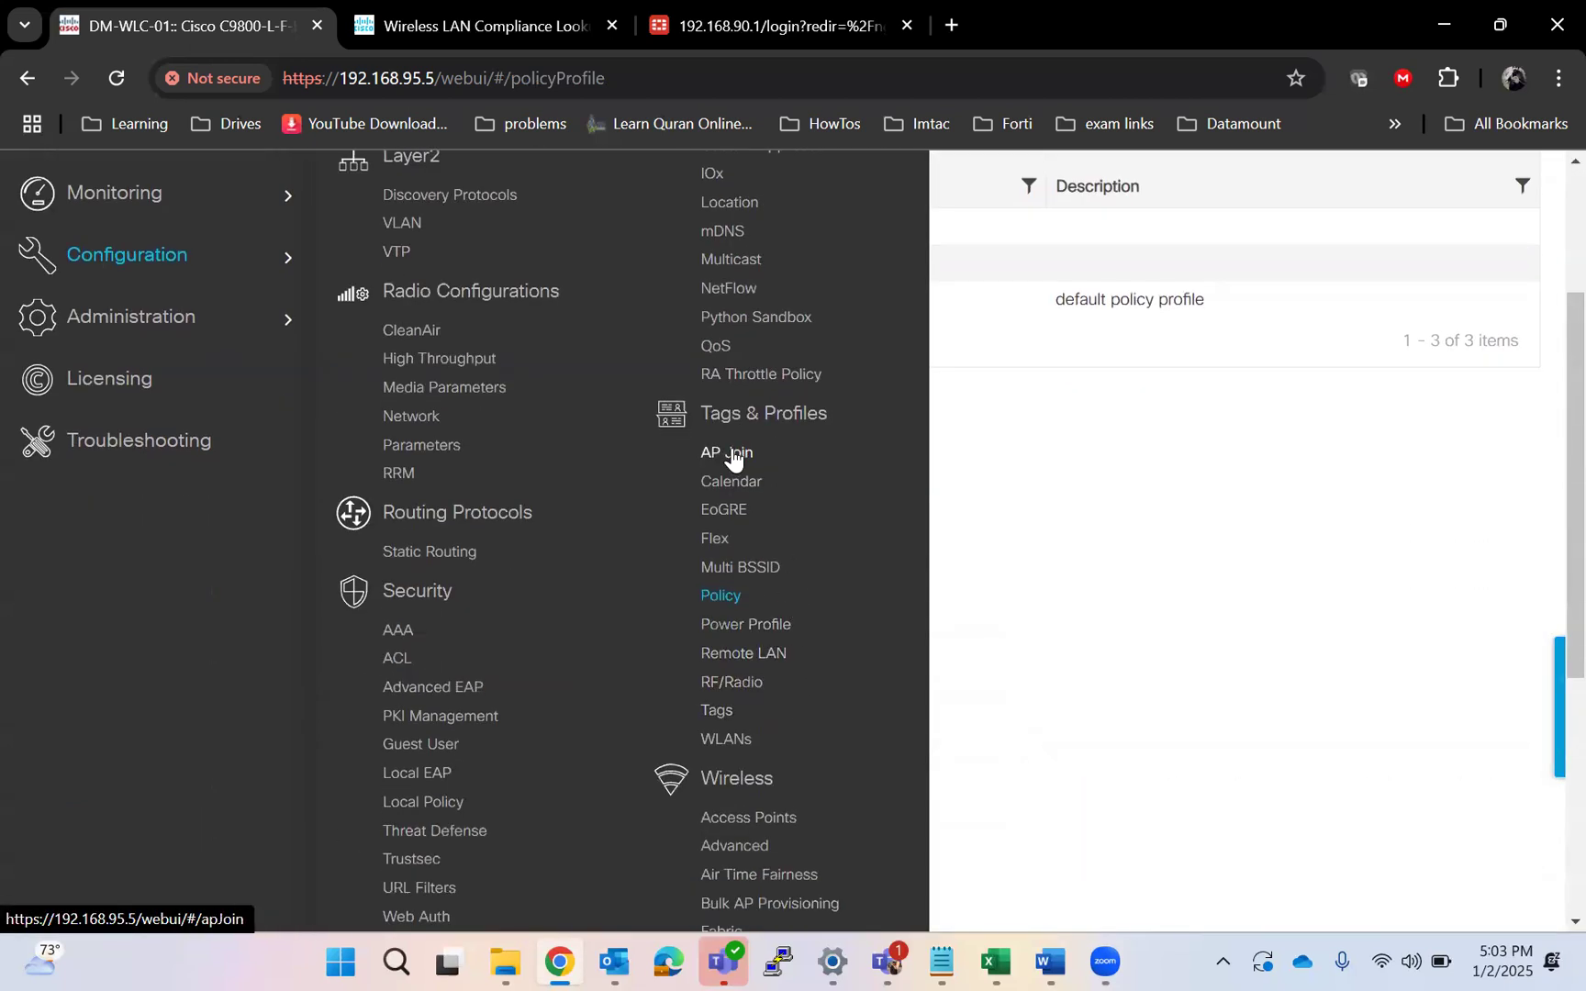
left_click(731, 454)
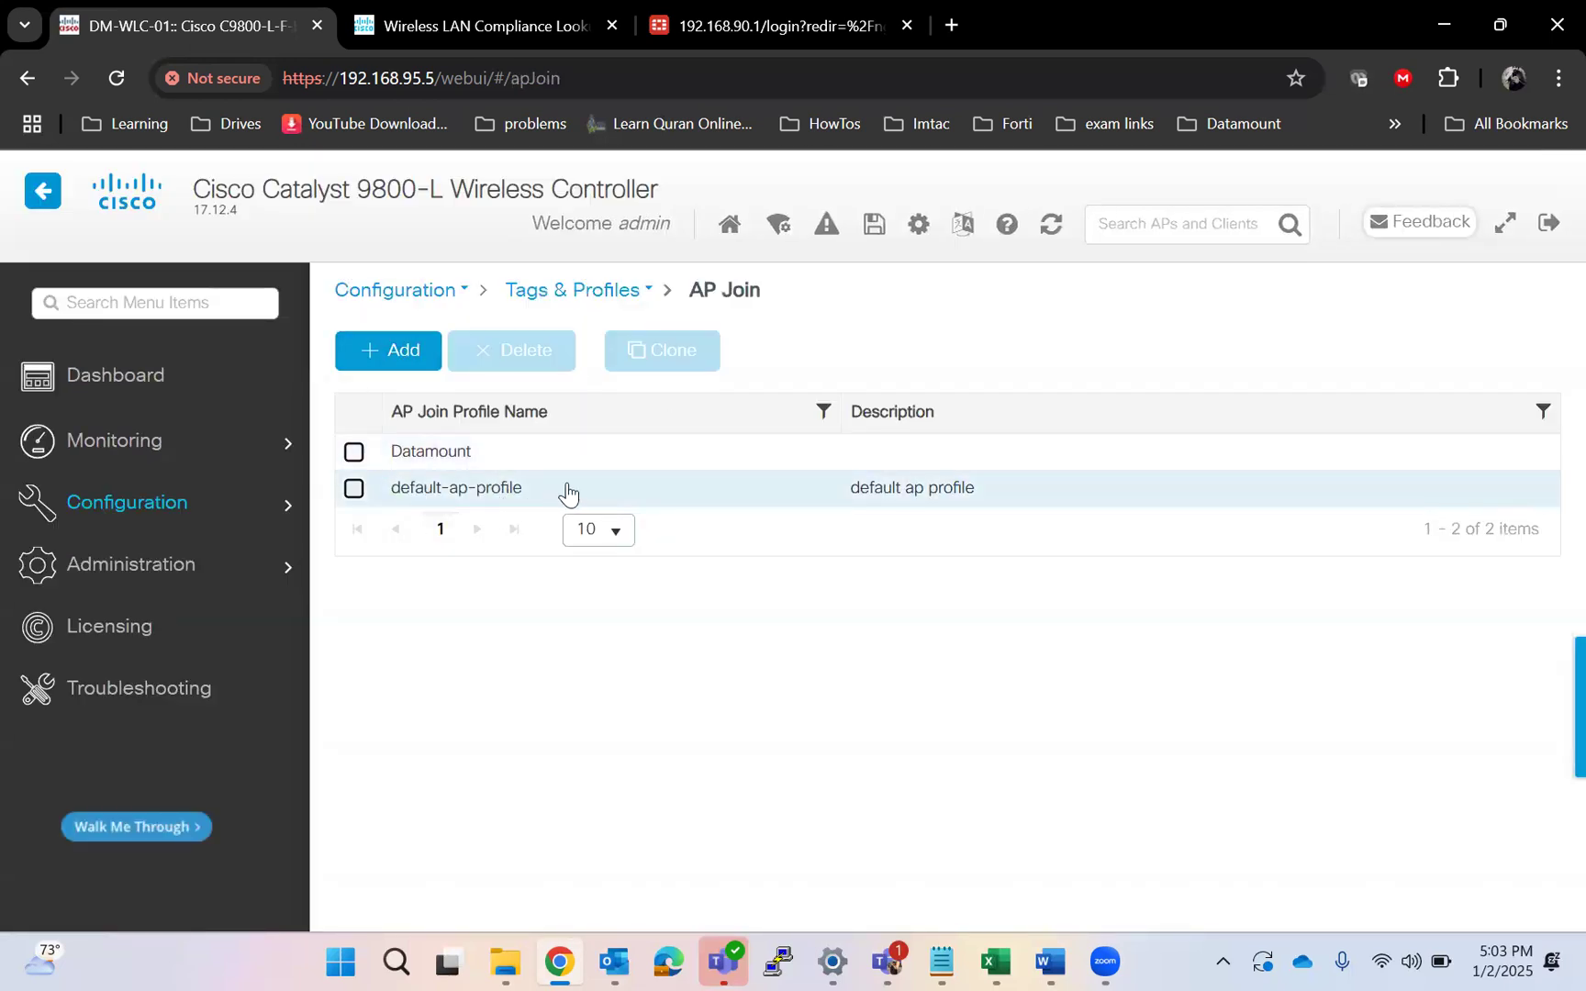
left_click(442, 487)
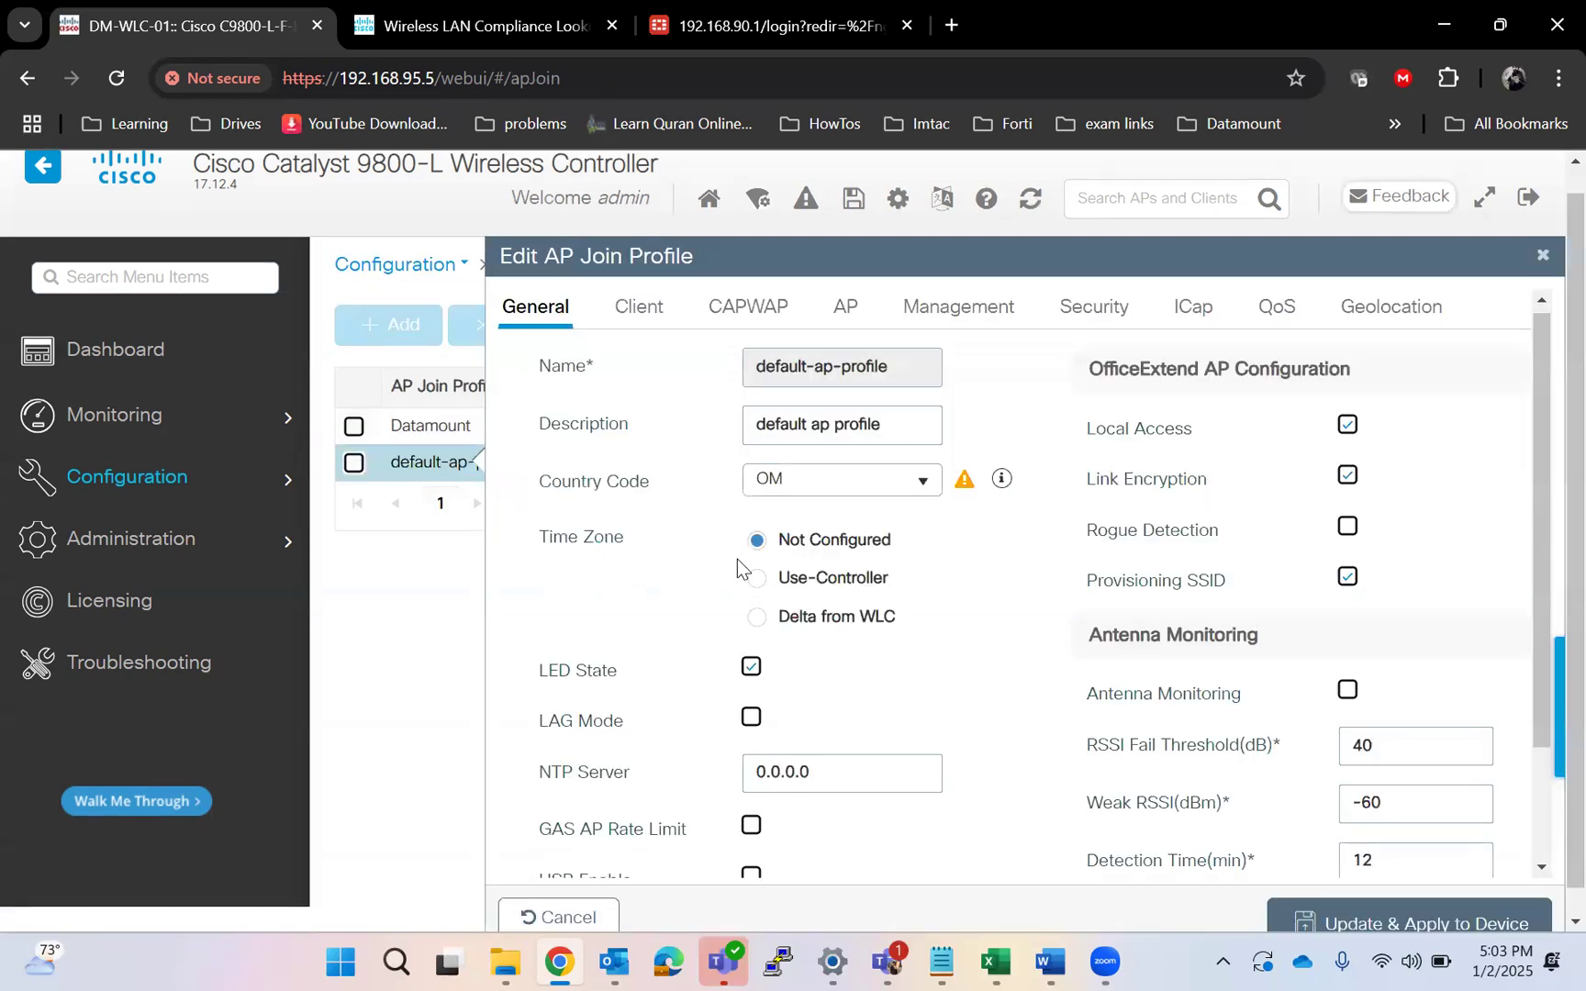
left_click_drag(652, 483, 533, 486)
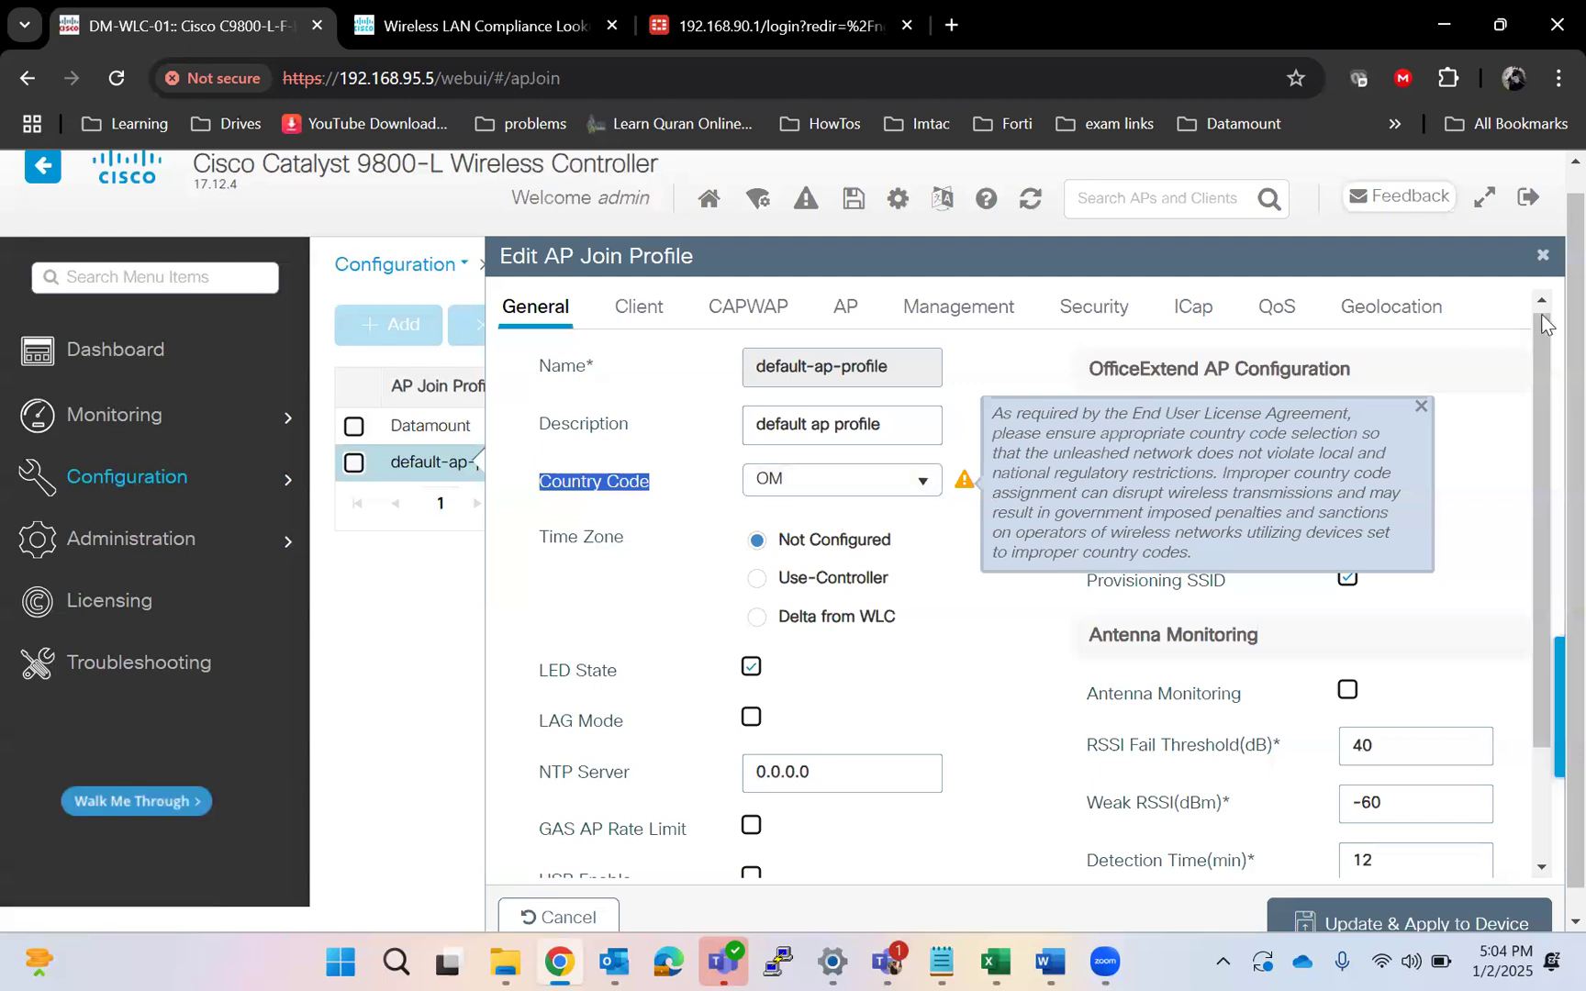
left_click(1542, 260)
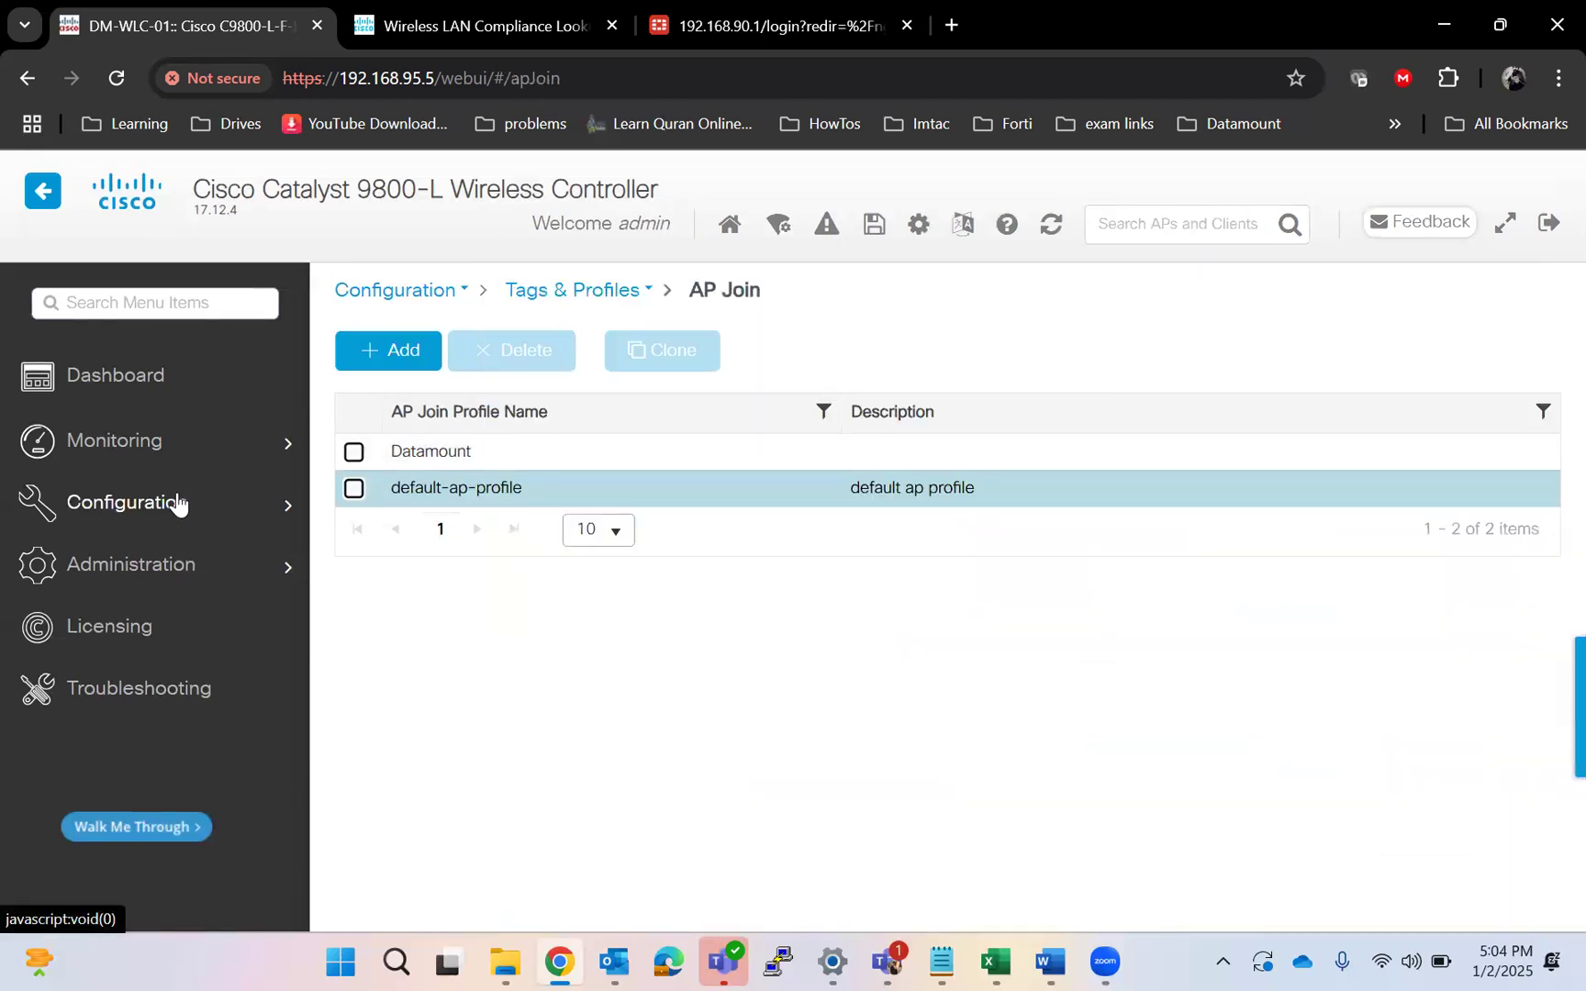
Step: Start a new policy tag named Test in the Tags configuration
mouse_move(177, 505)
scroll(796, 736, "down", 2)
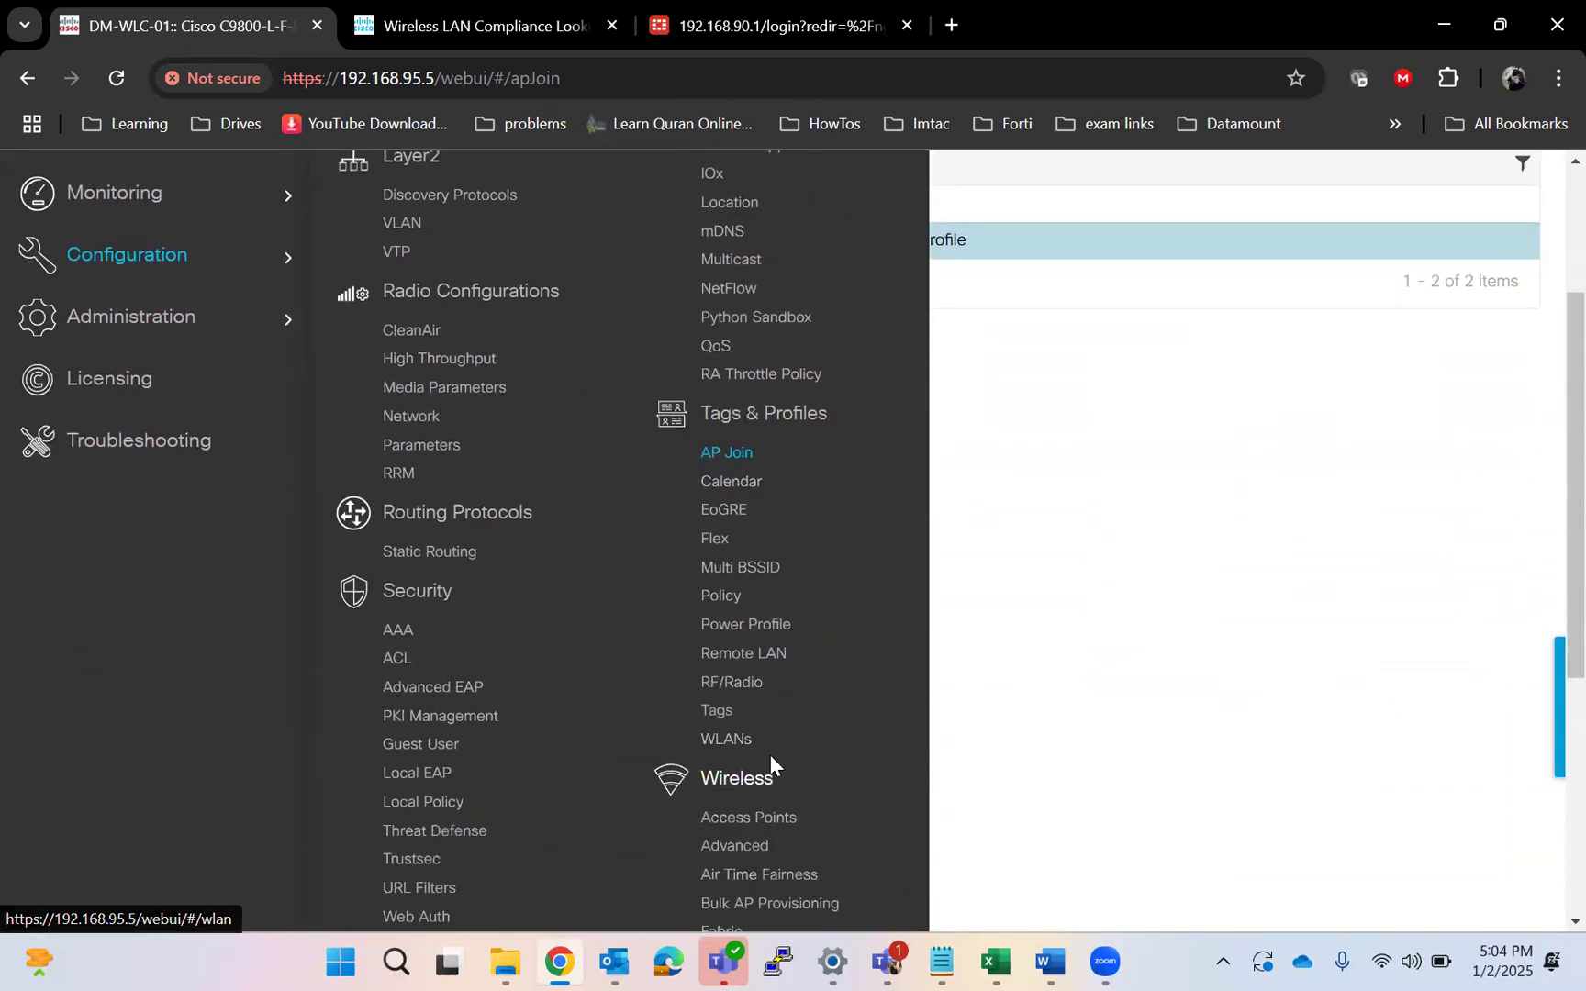
left_click(715, 710)
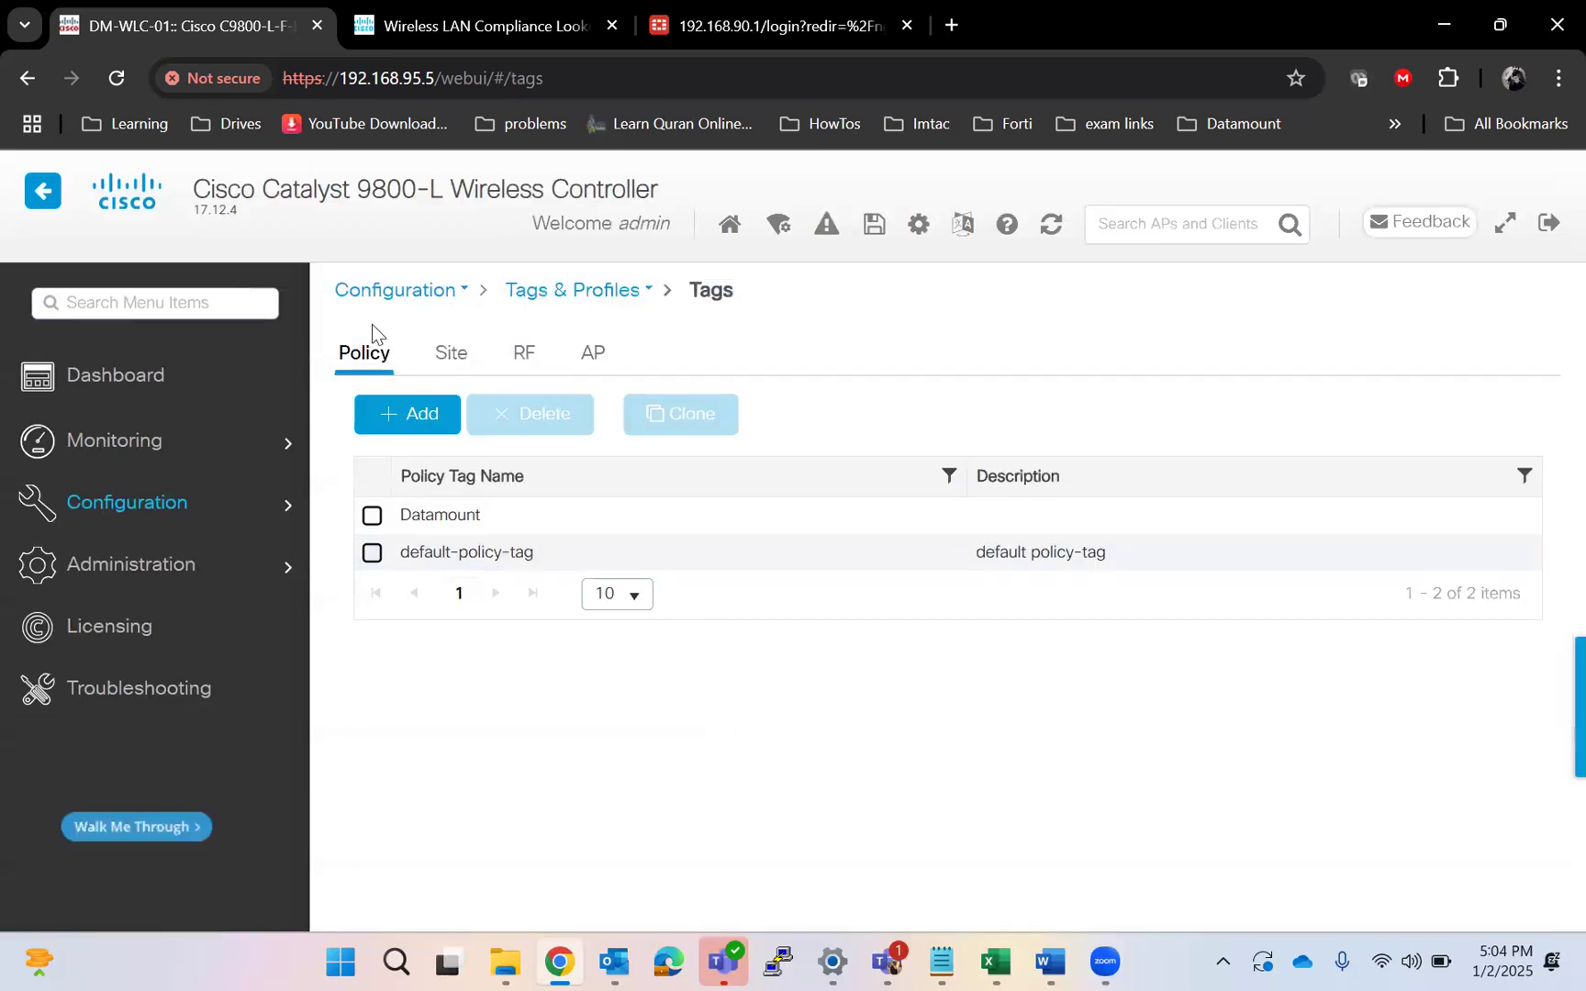
left_click(396, 413)
left_click(656, 328)
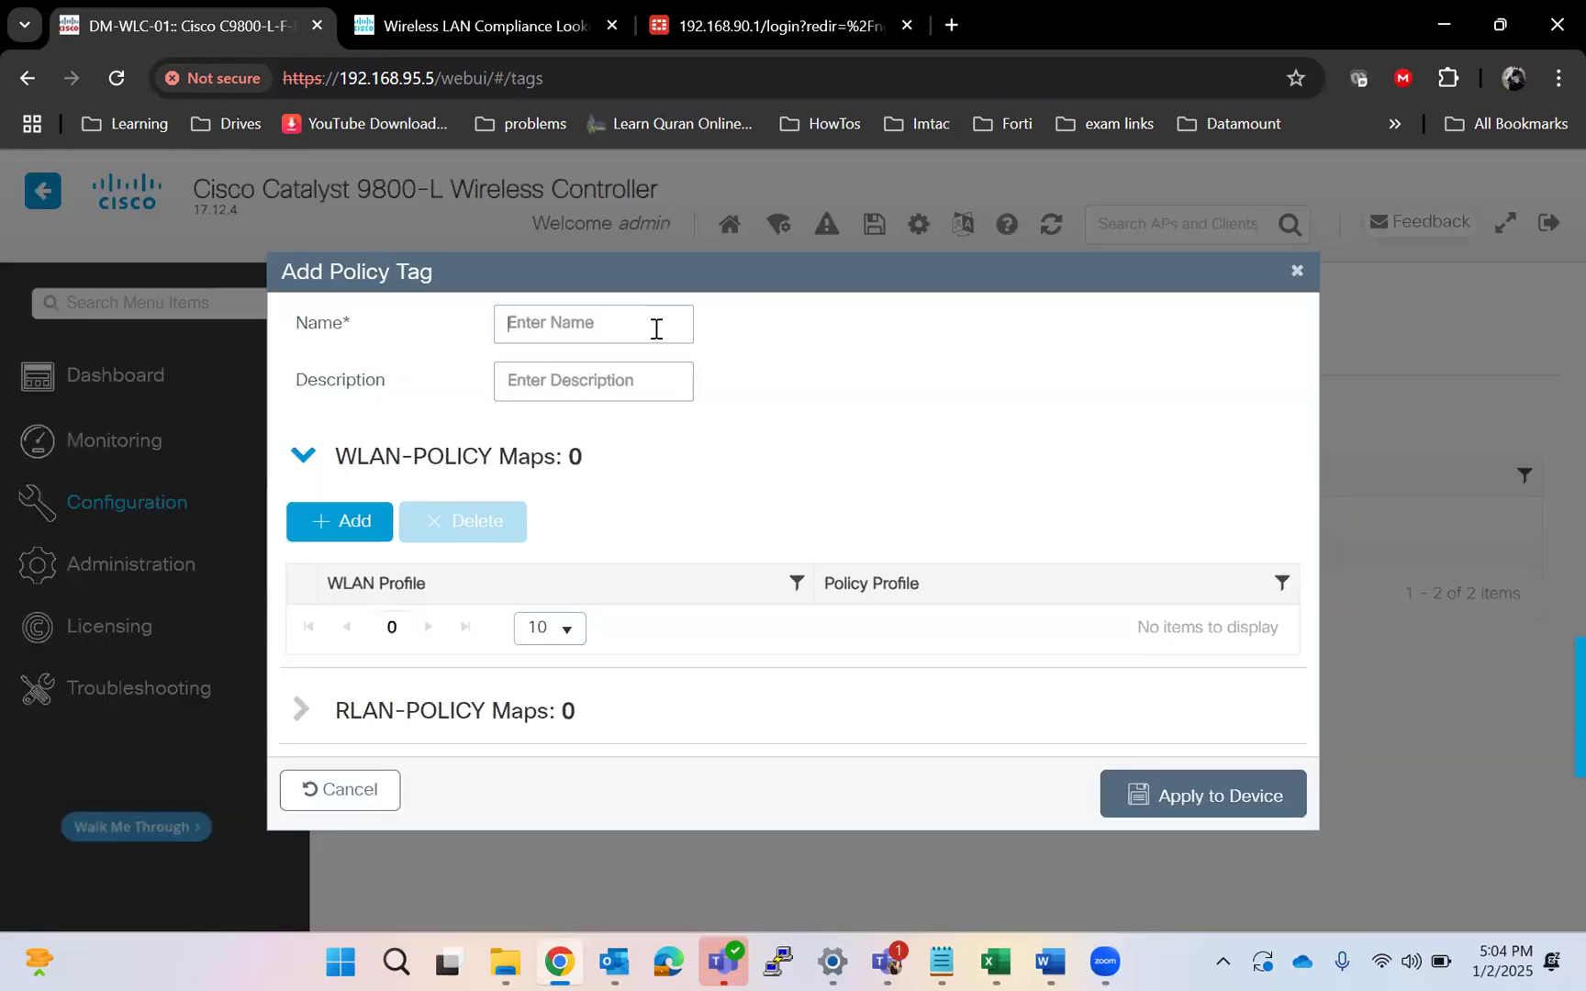
type("Test")
Step: Map the Test WLAN profile to the Test policy profile in the Test policy tag and apply the tag to the device
left_click(356, 519)
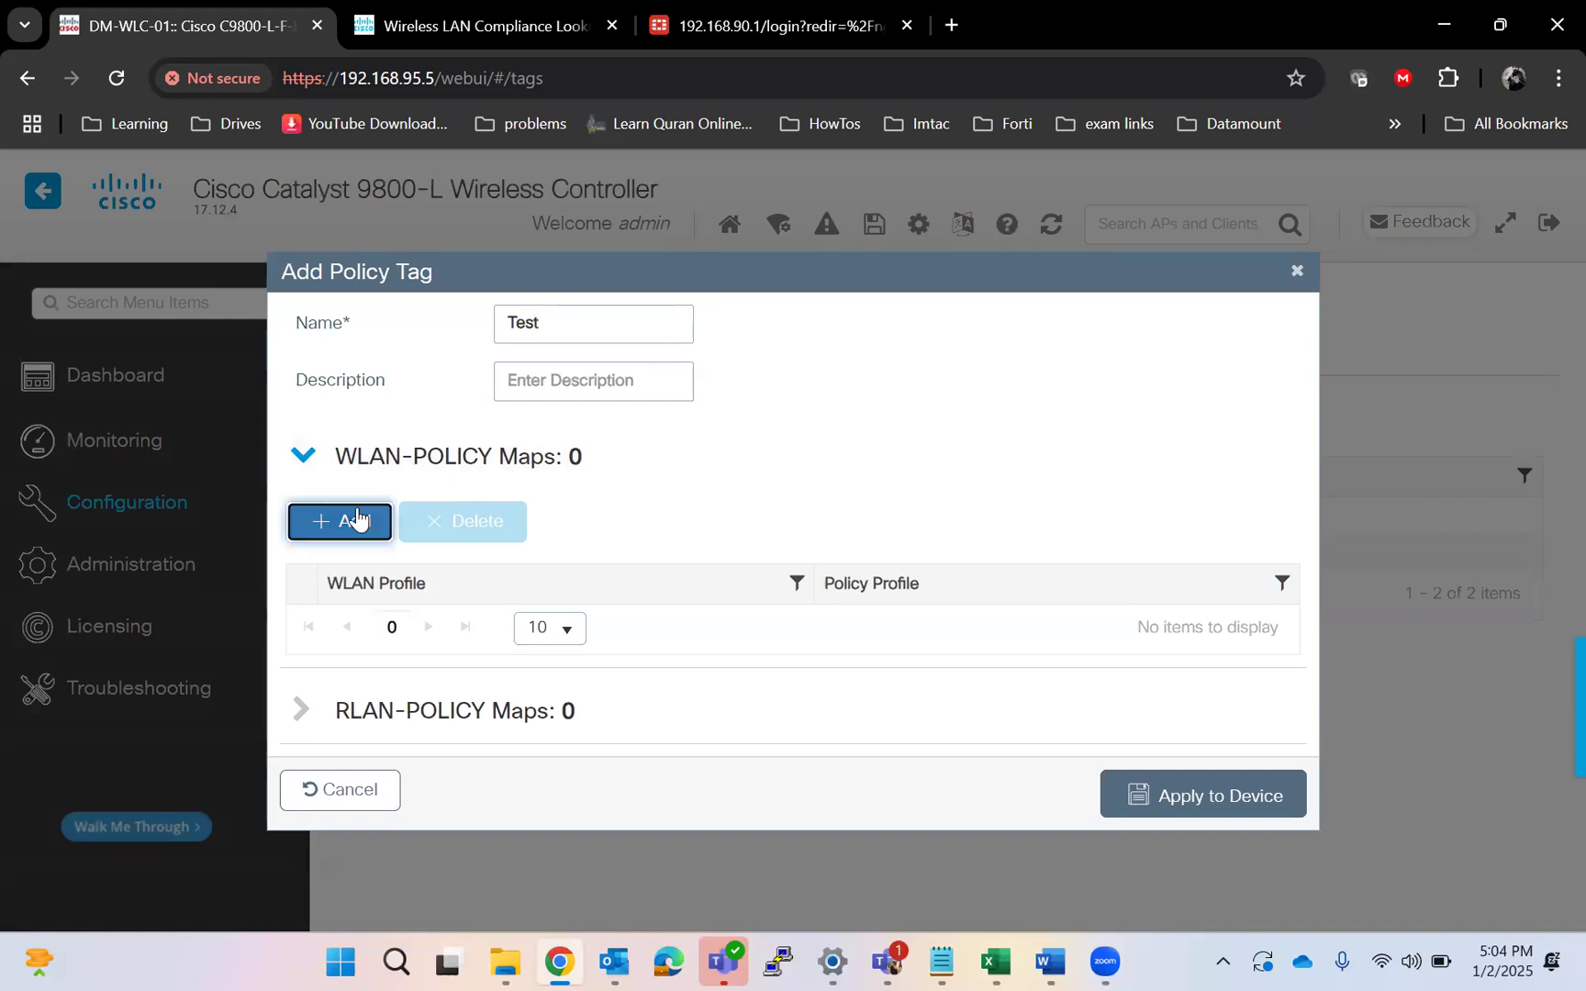
left_click(679, 739)
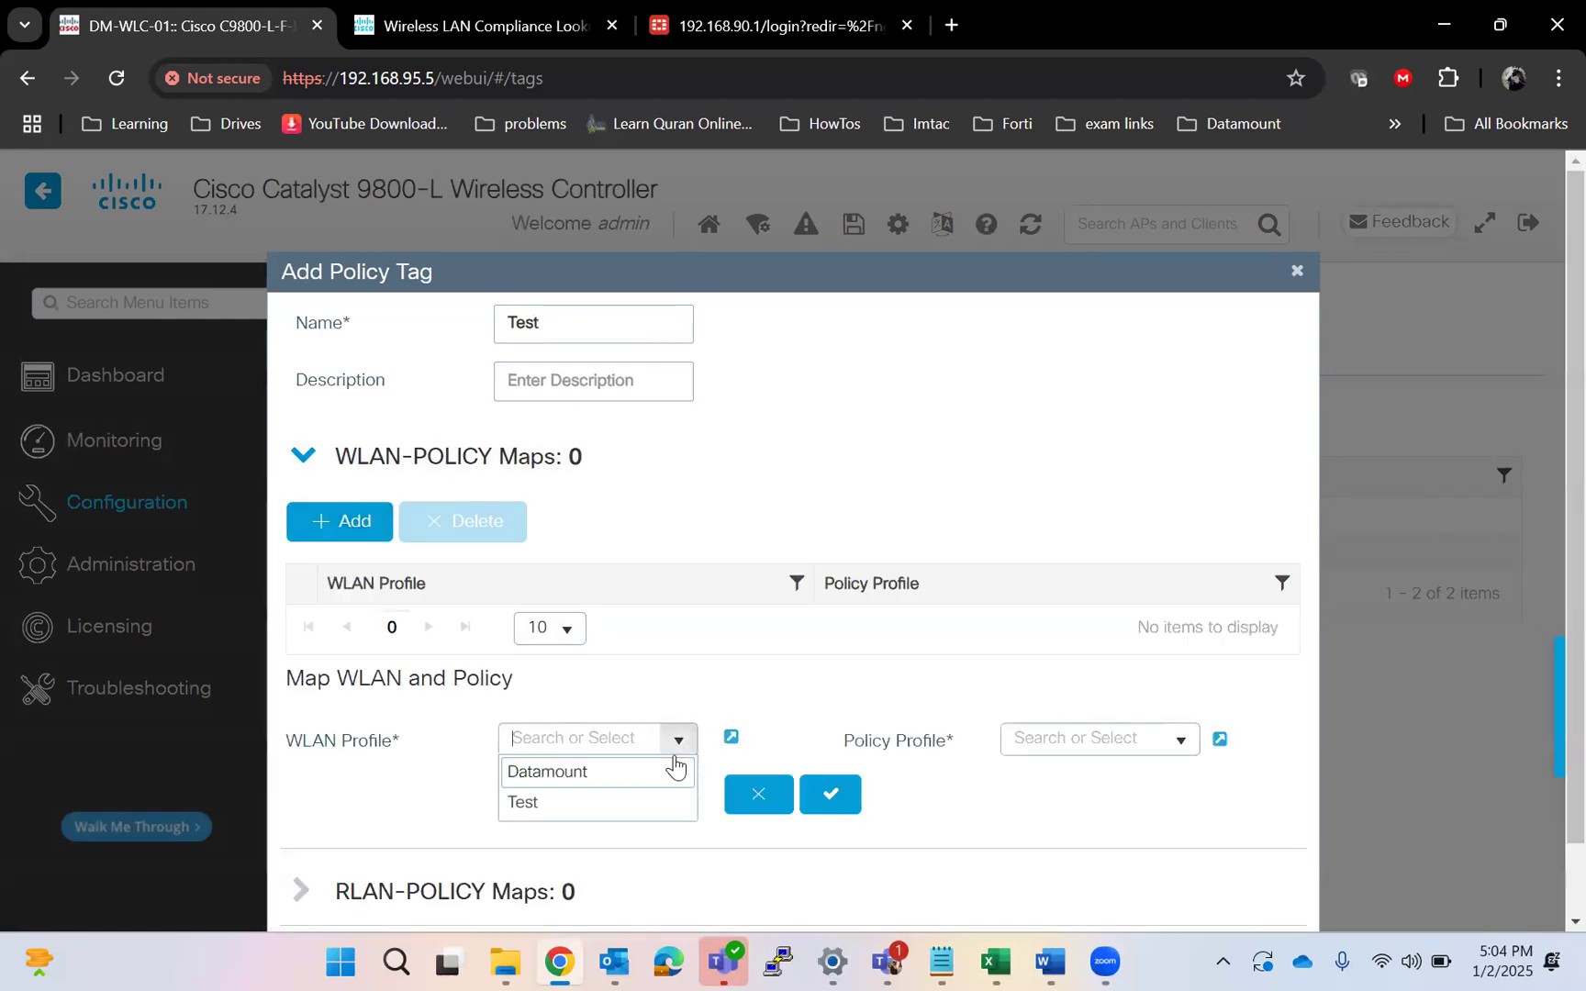
left_click(608, 798)
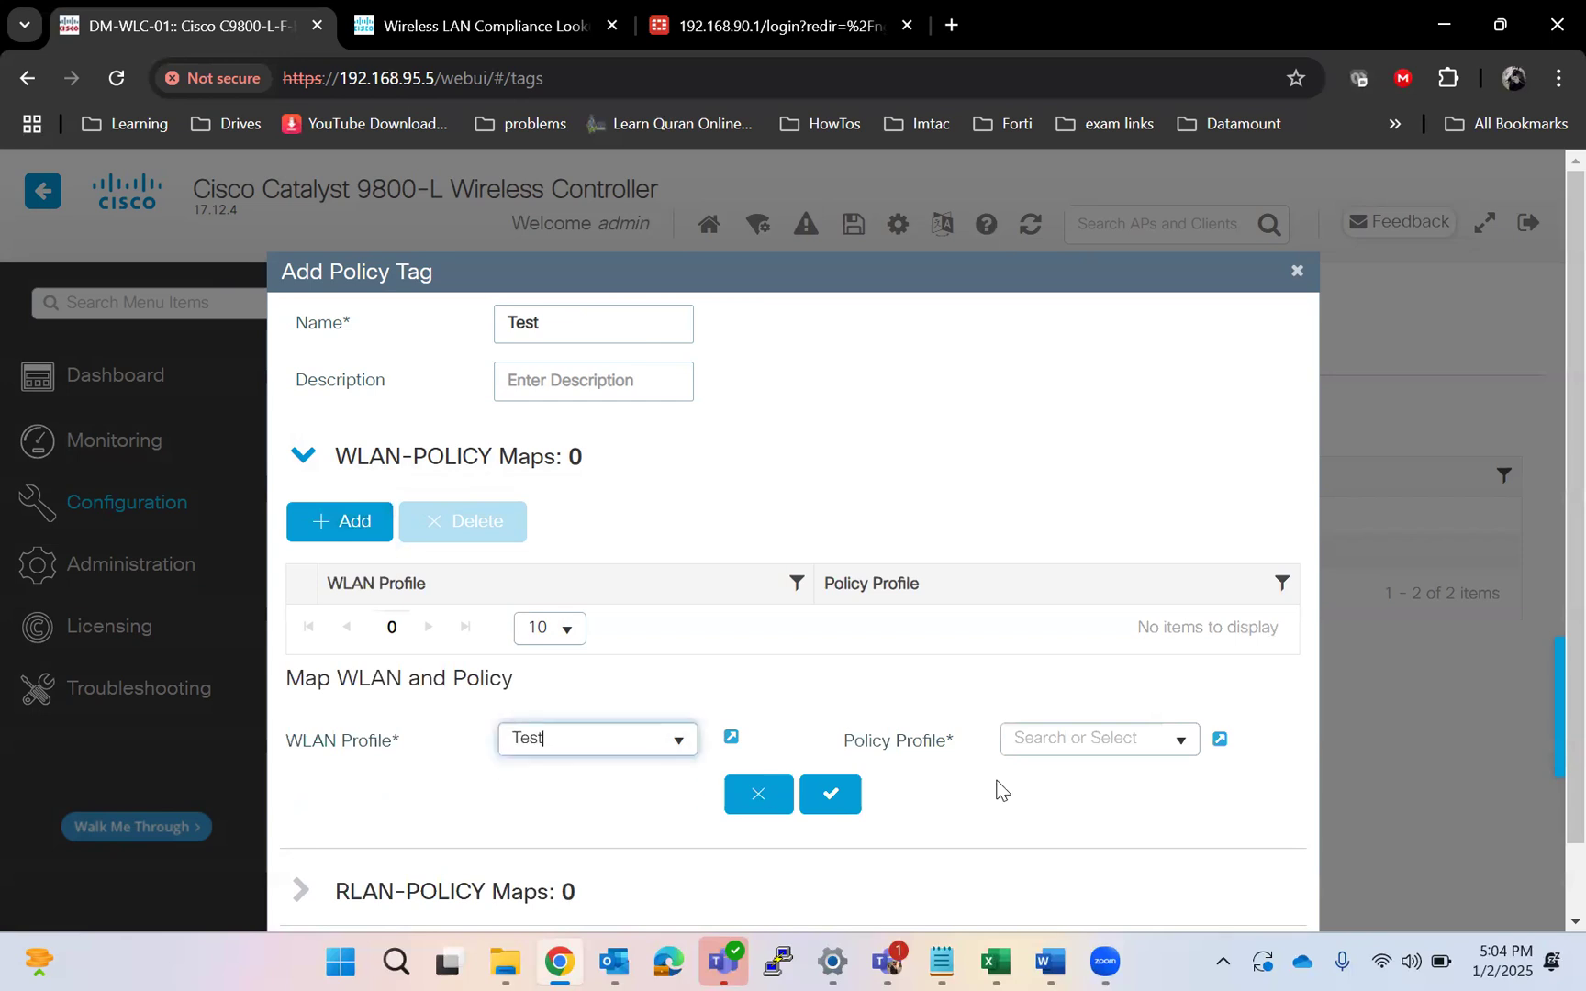
left_click(1180, 740)
left_click(1084, 828)
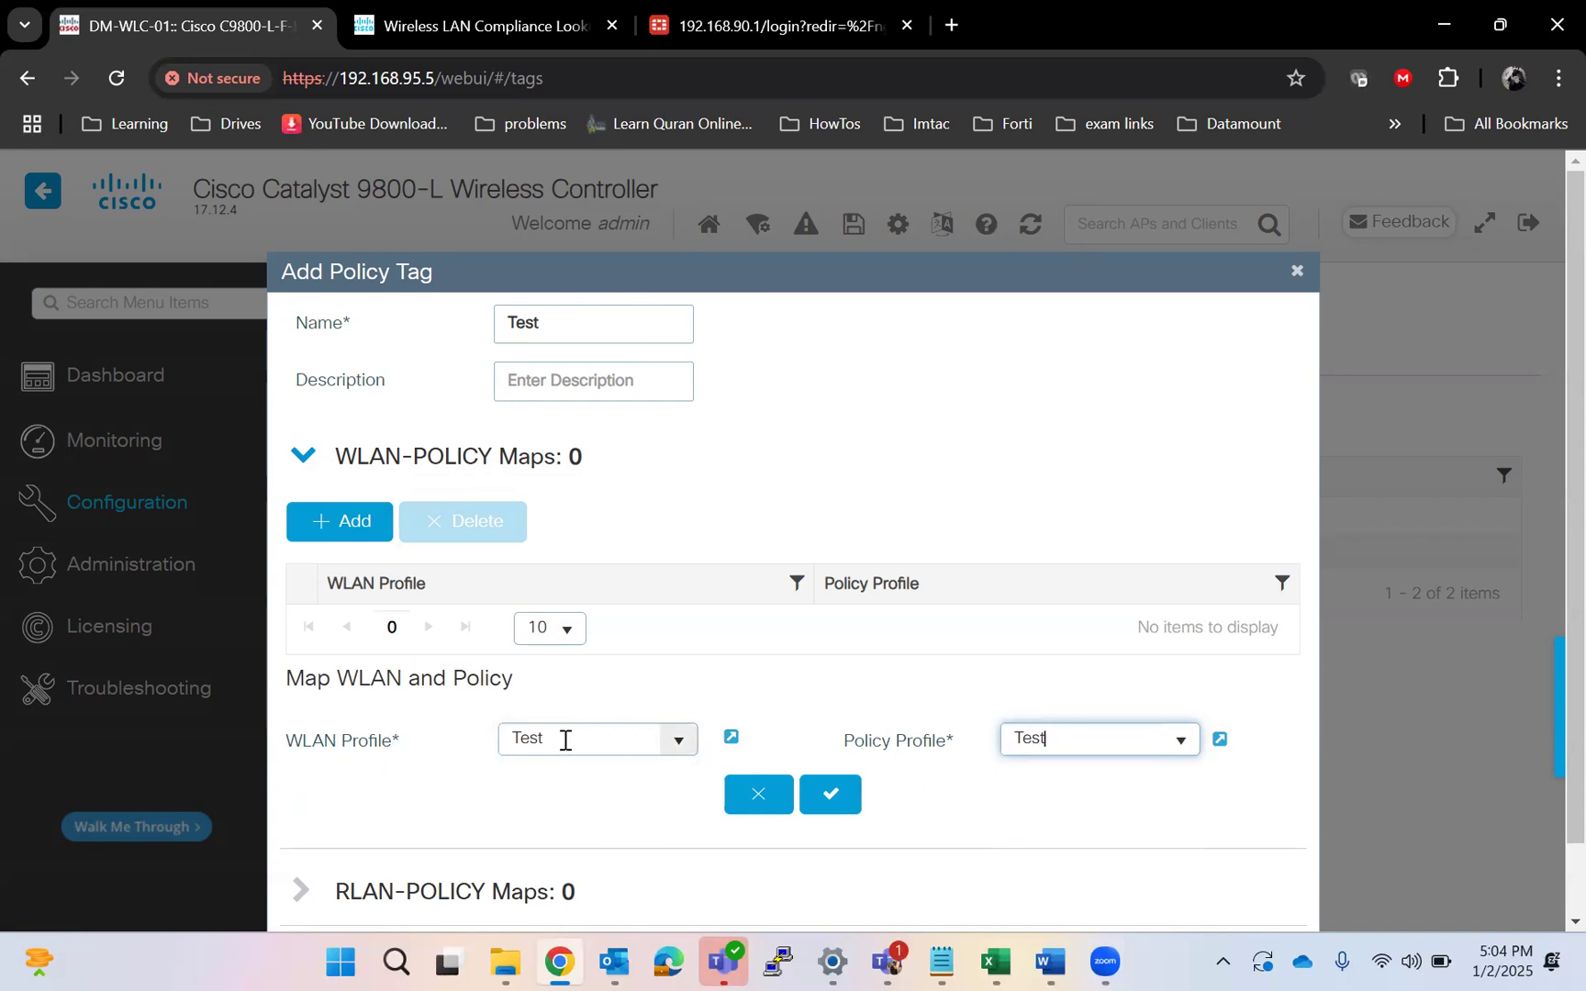
left_click(835, 796)
left_click(1154, 832)
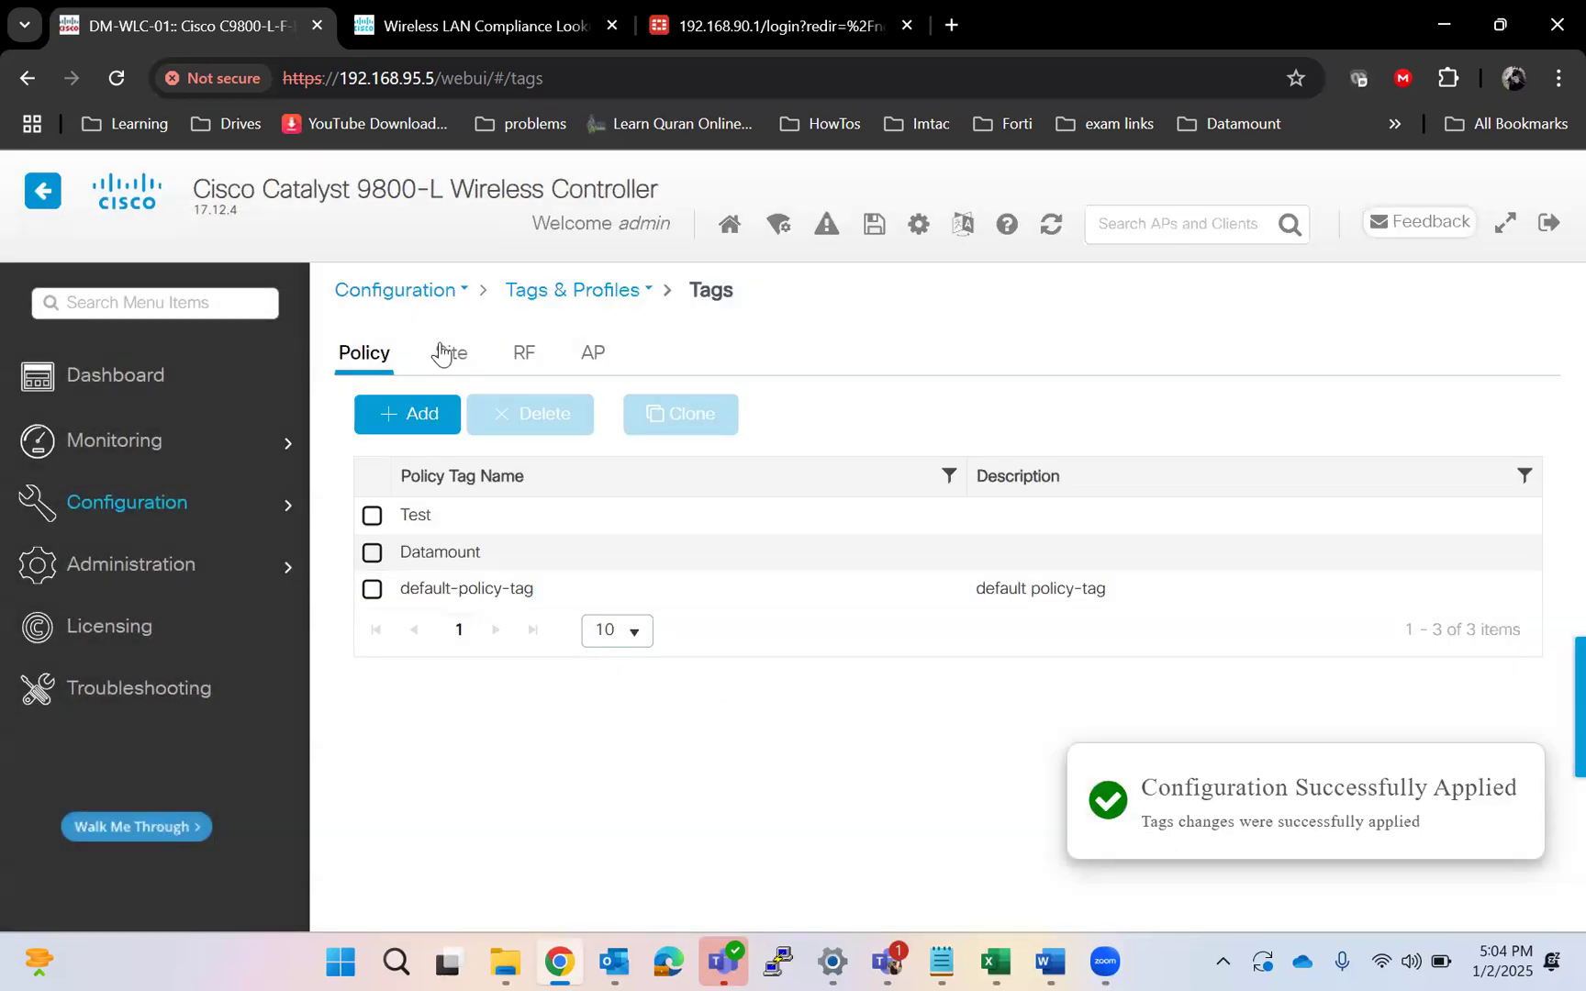
Step: Create a site tag named Test with the default AP join profile and apply it to the device
left_click(441, 354)
left_click(414, 412)
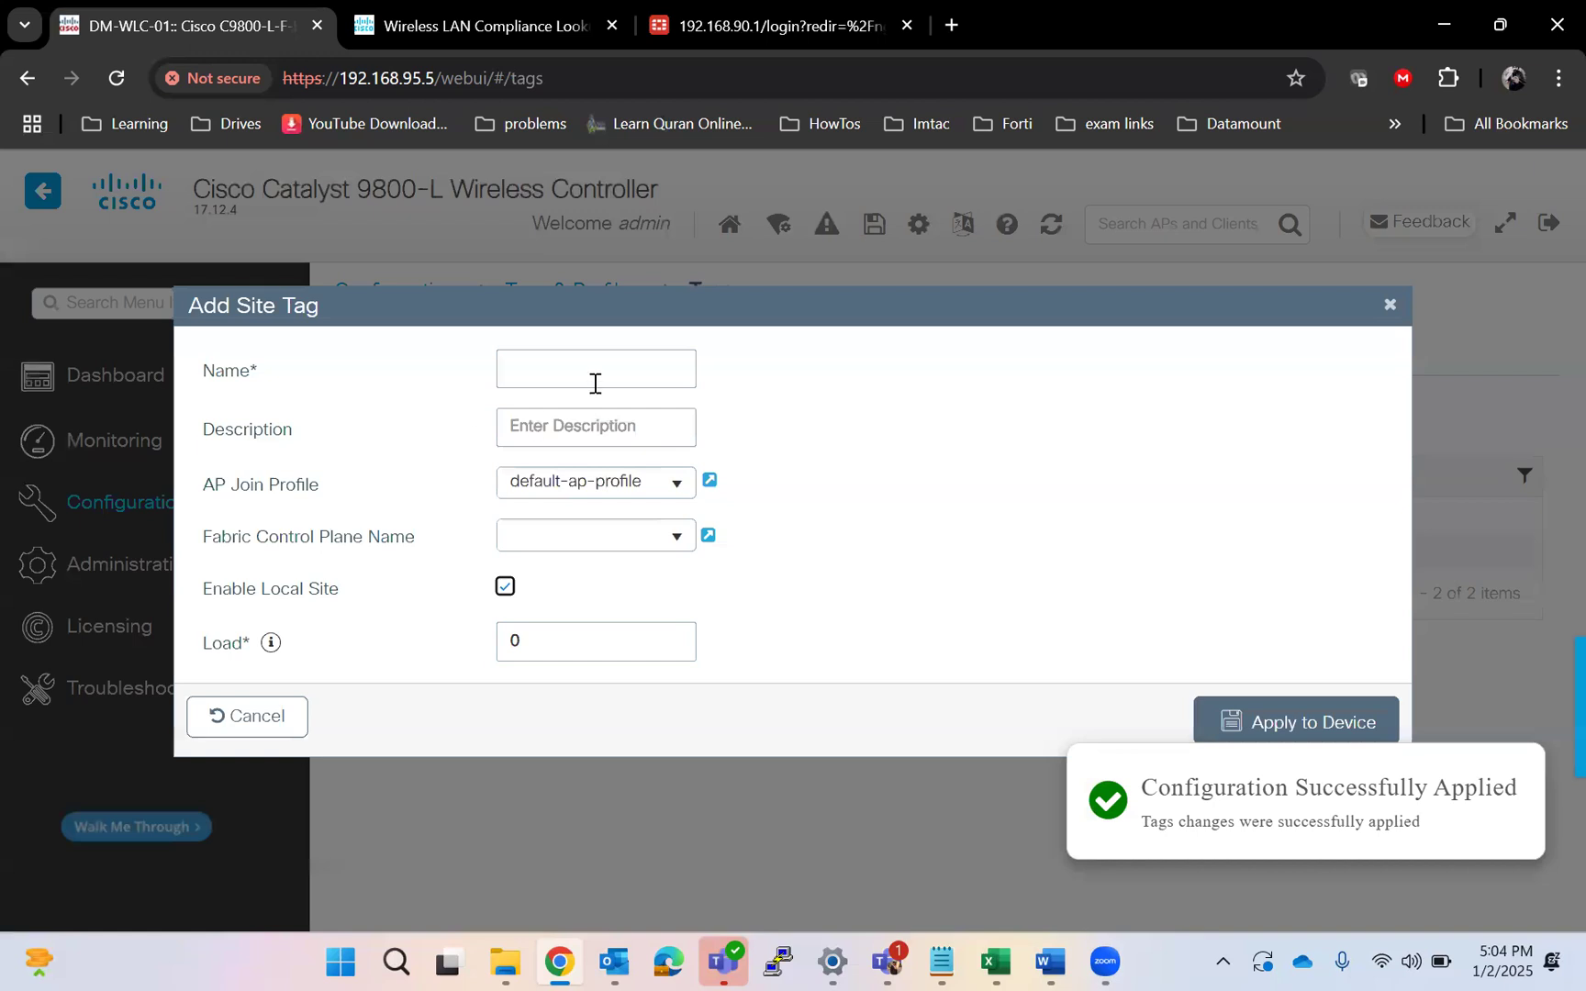
type("Test")
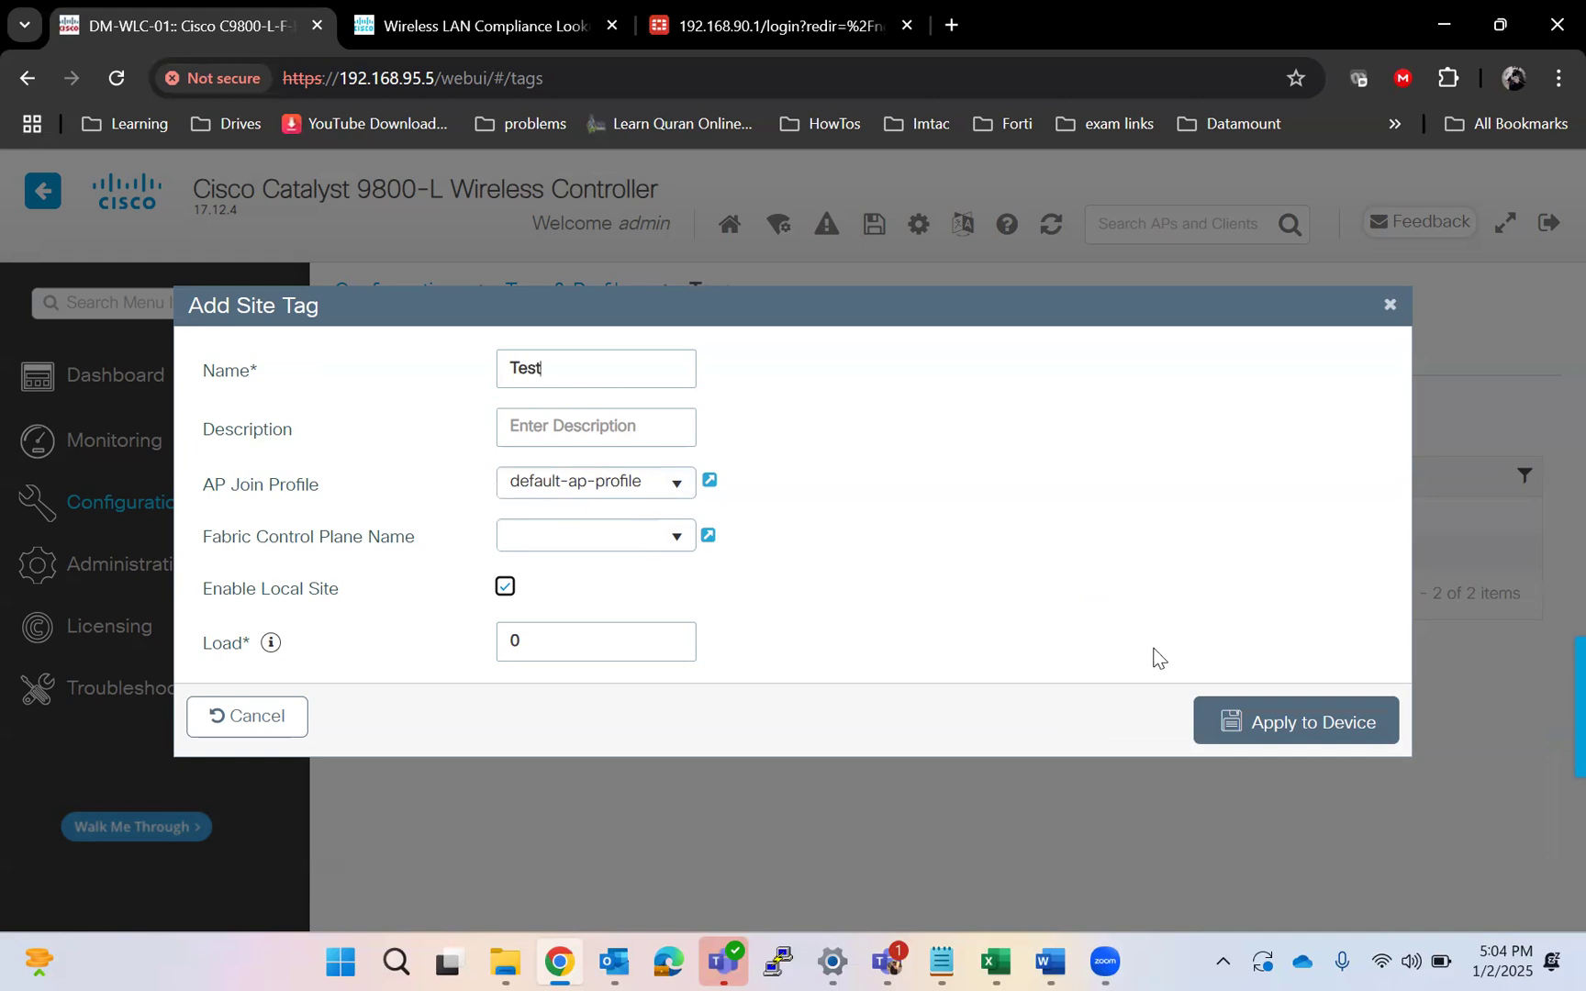
left_click(1267, 725)
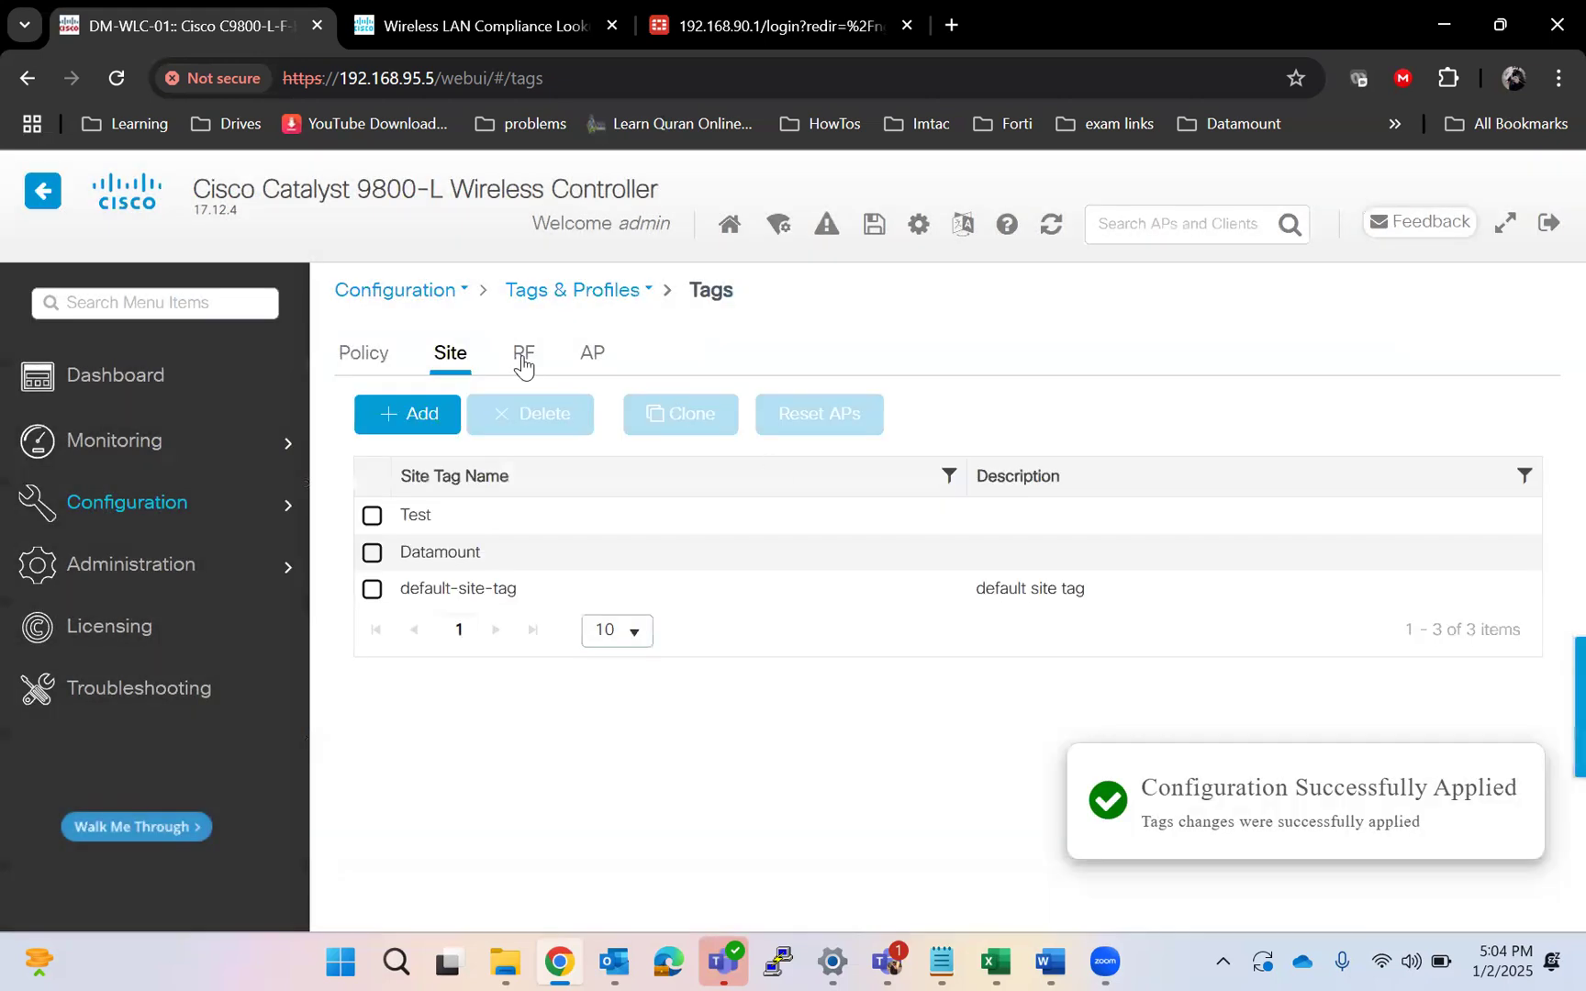
Step: Create an RF tag named Test using the Typical_Client_Density profiles for the 5 GHz and 2.4 GHz bands, and apply it to the device
left_click(523, 360)
left_click(407, 416)
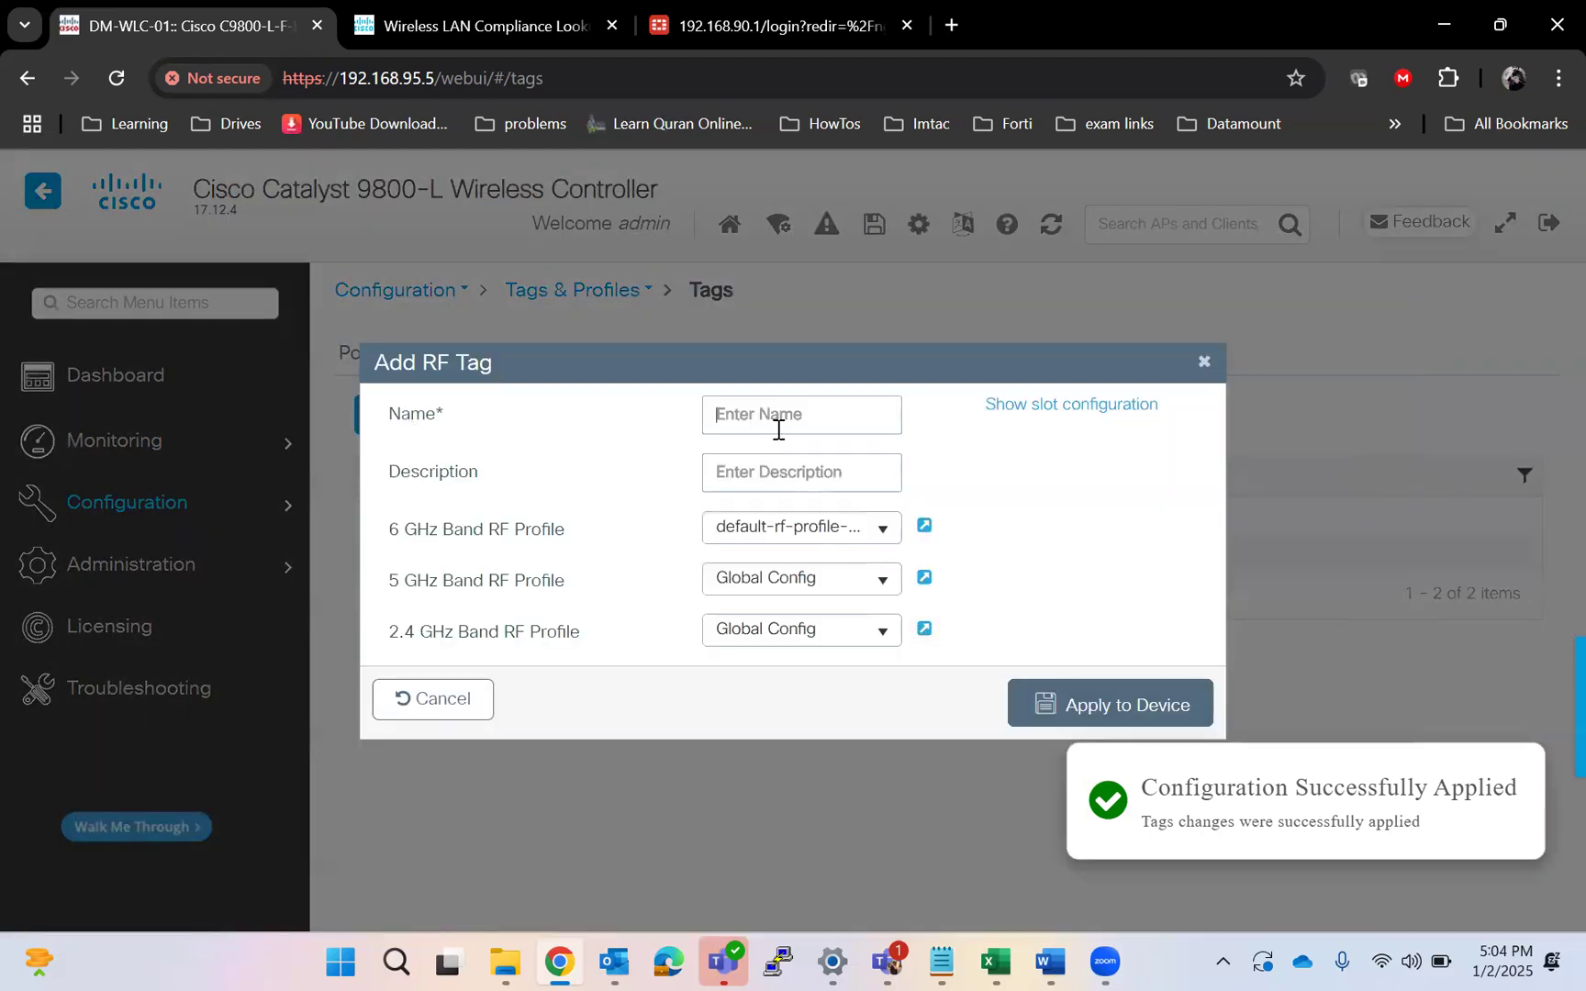
type("Test")
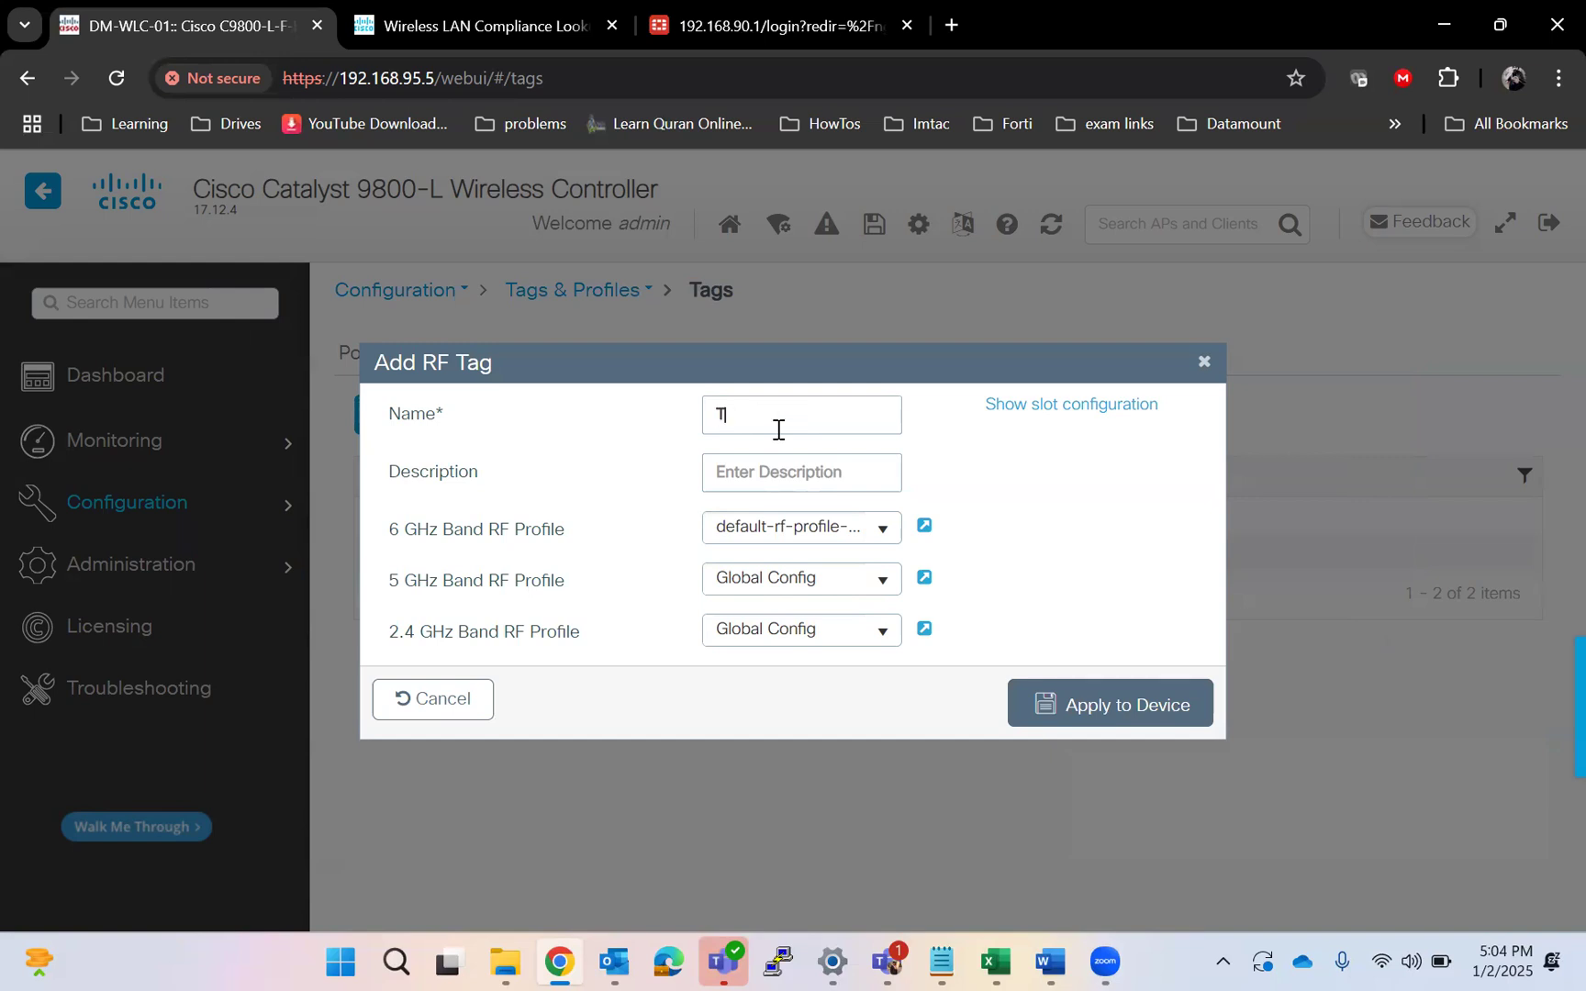
left_click(882, 578)
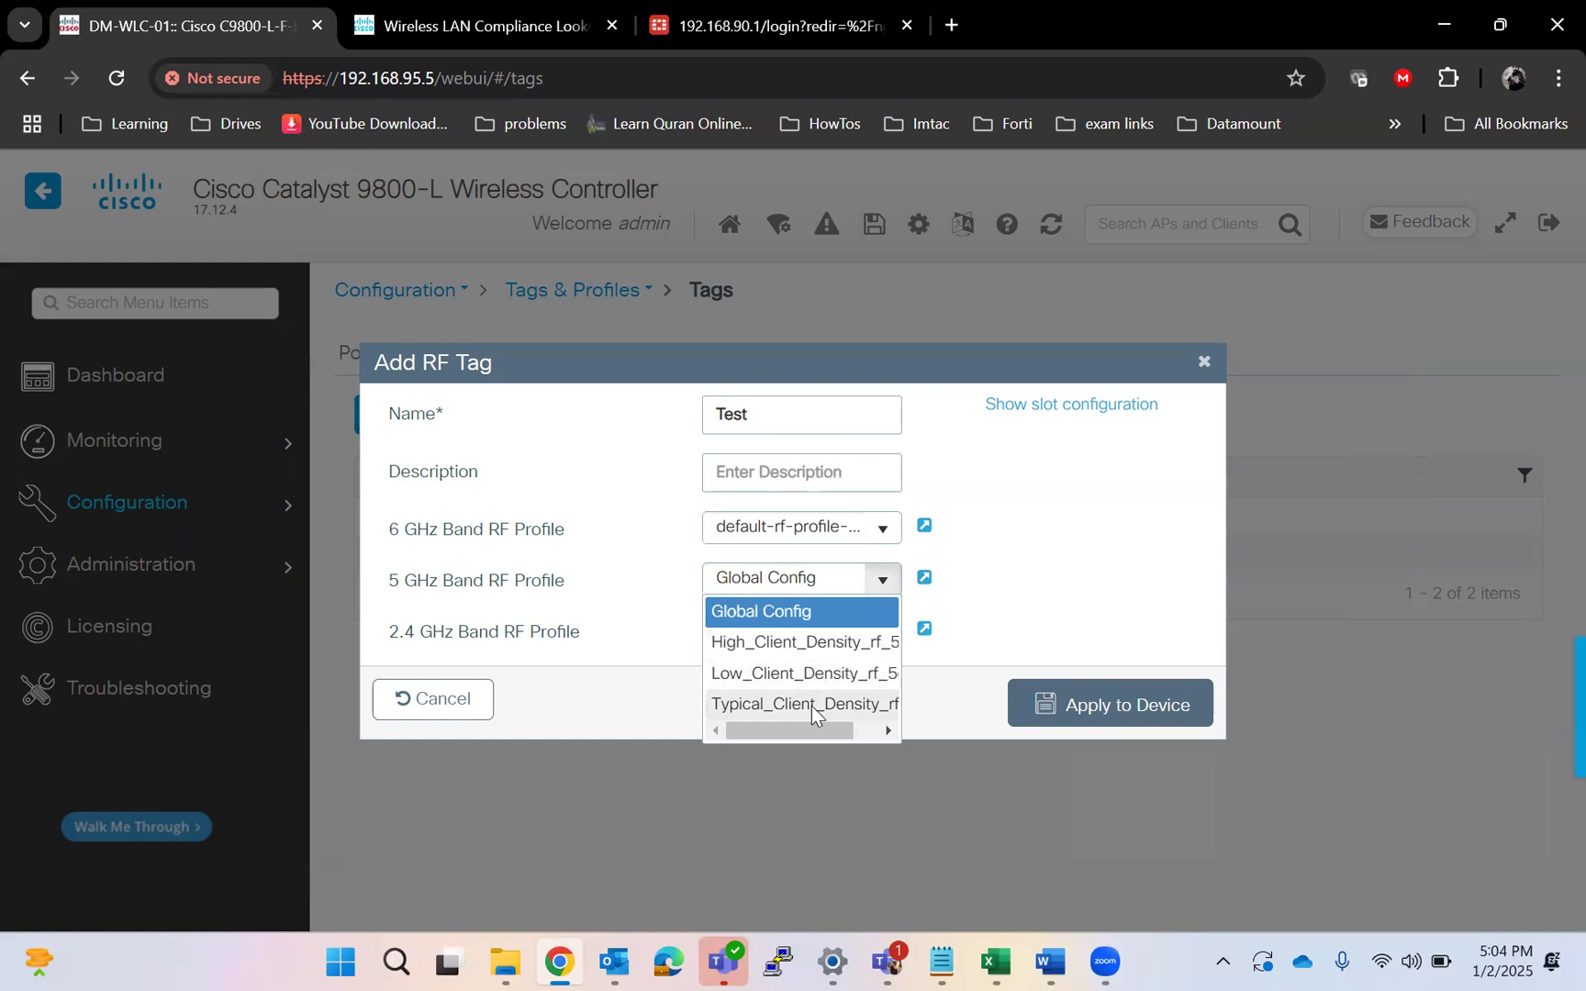
left_click(812, 704)
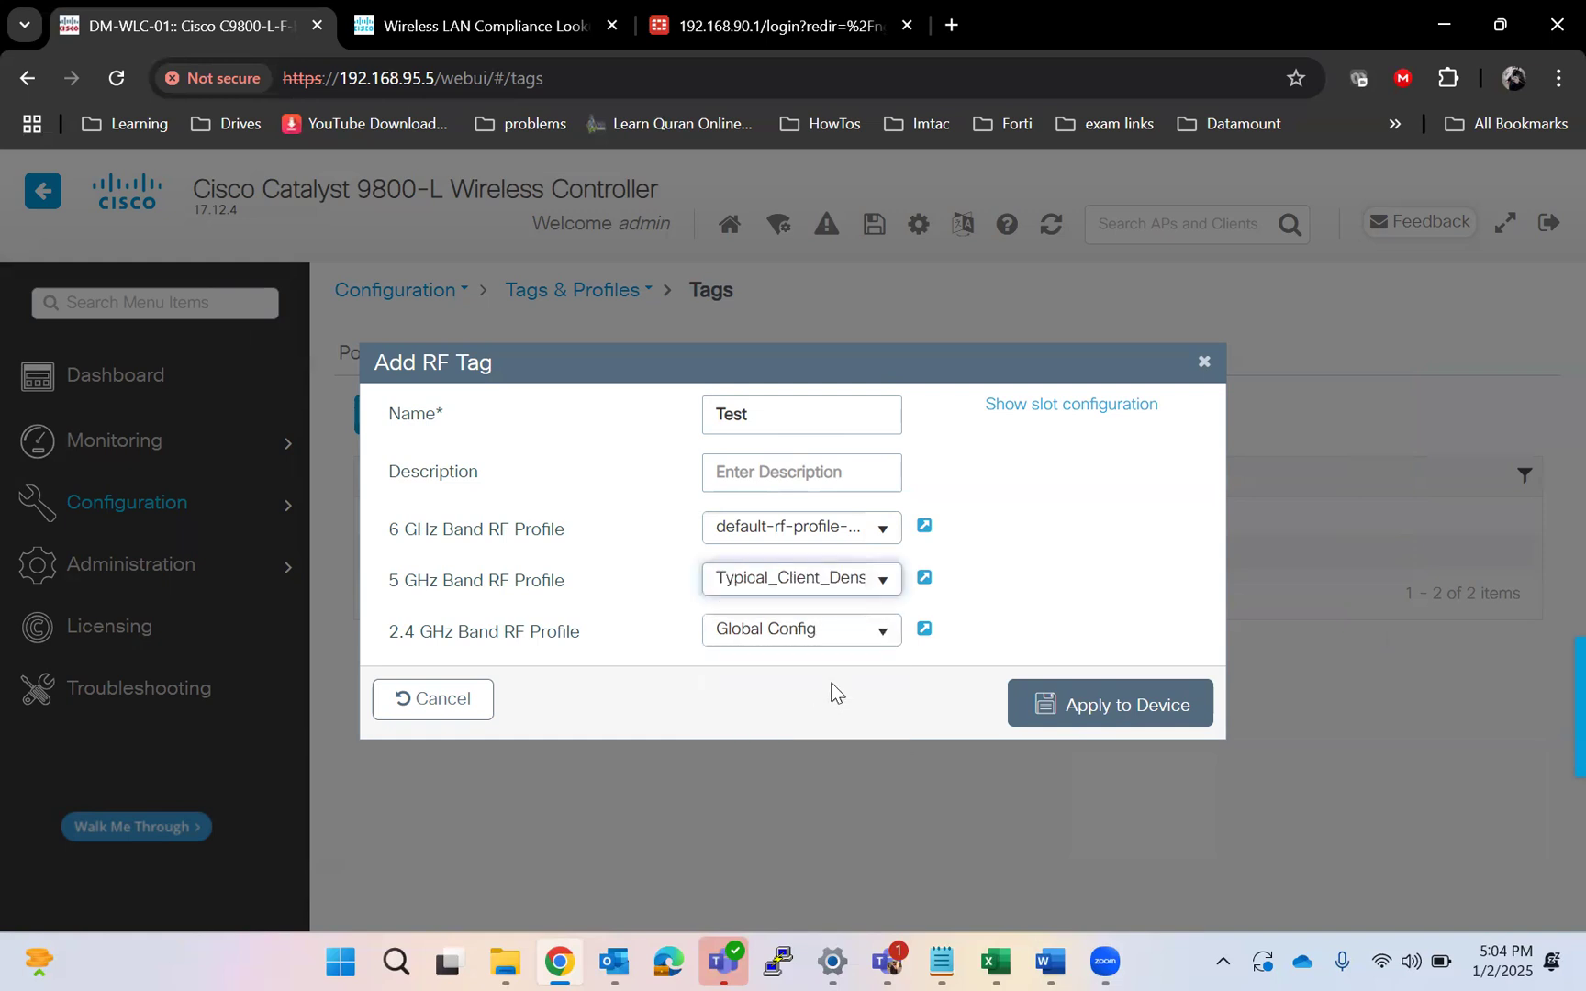
left_click(879, 632)
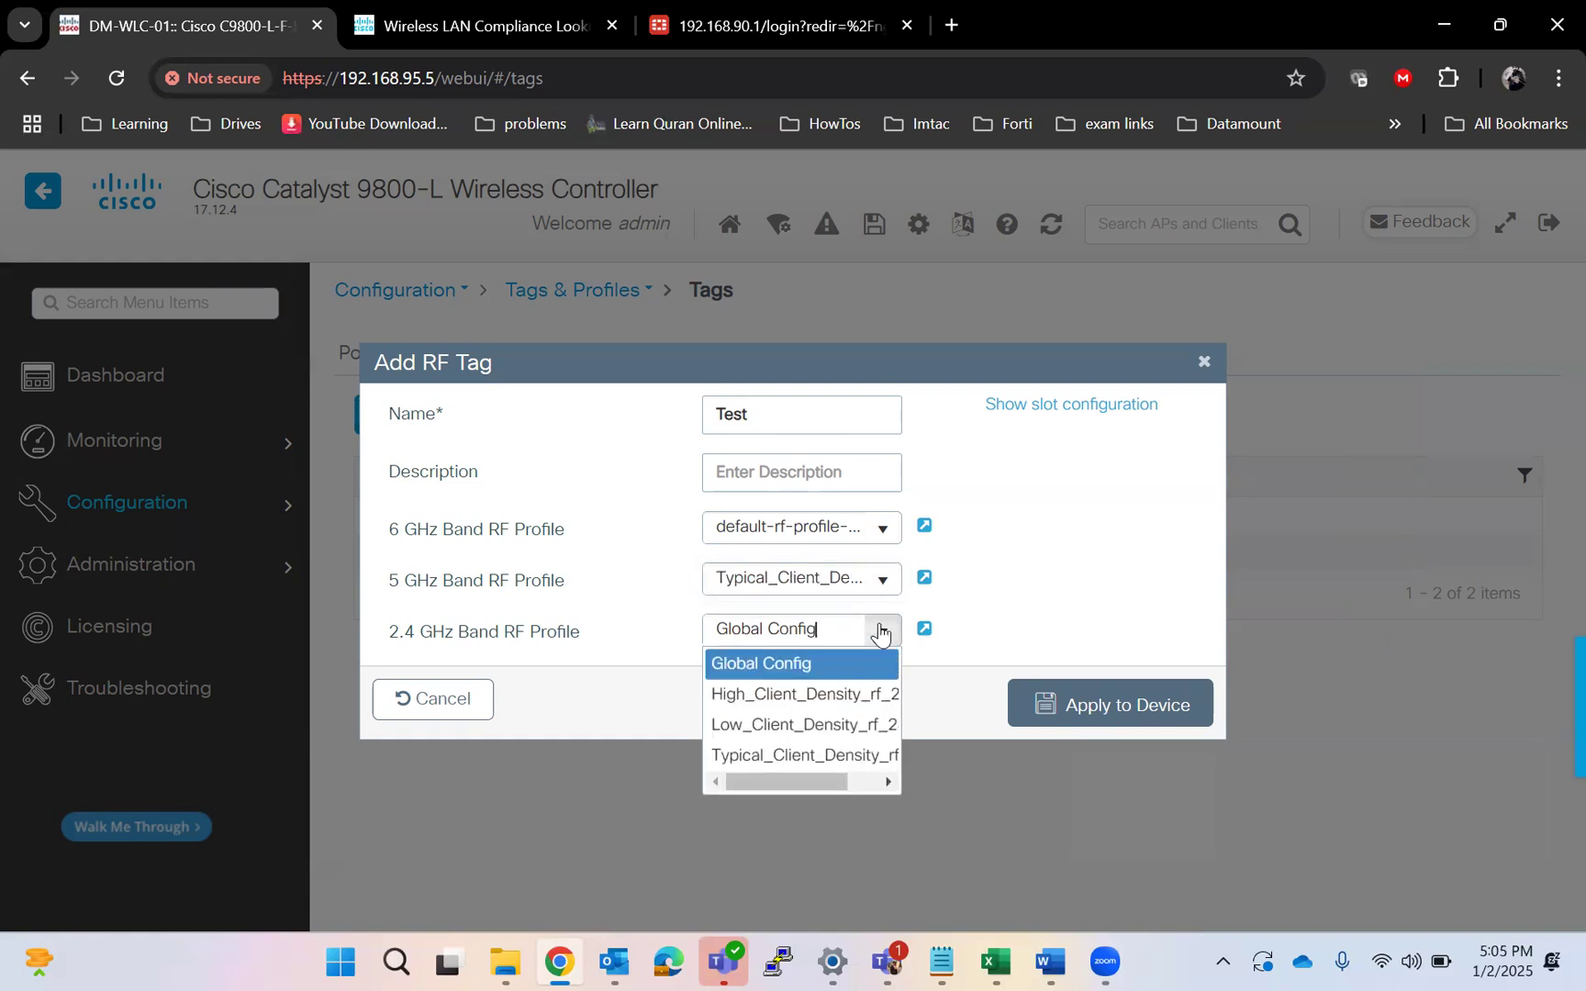
left_click(829, 755)
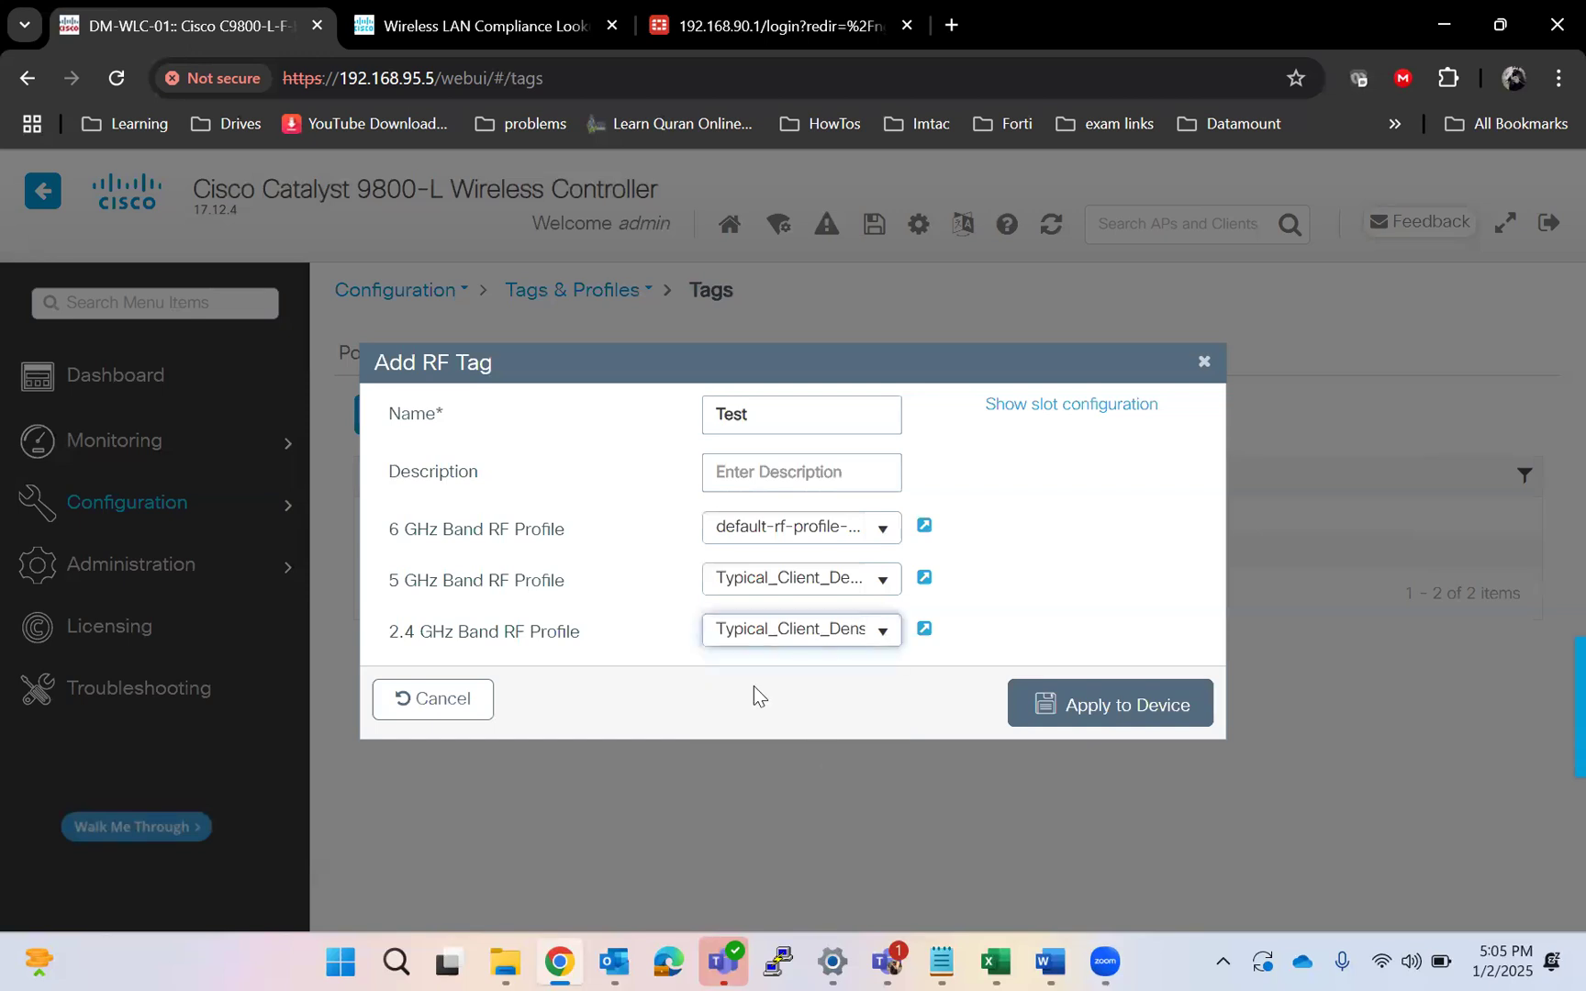
left_click(1089, 708)
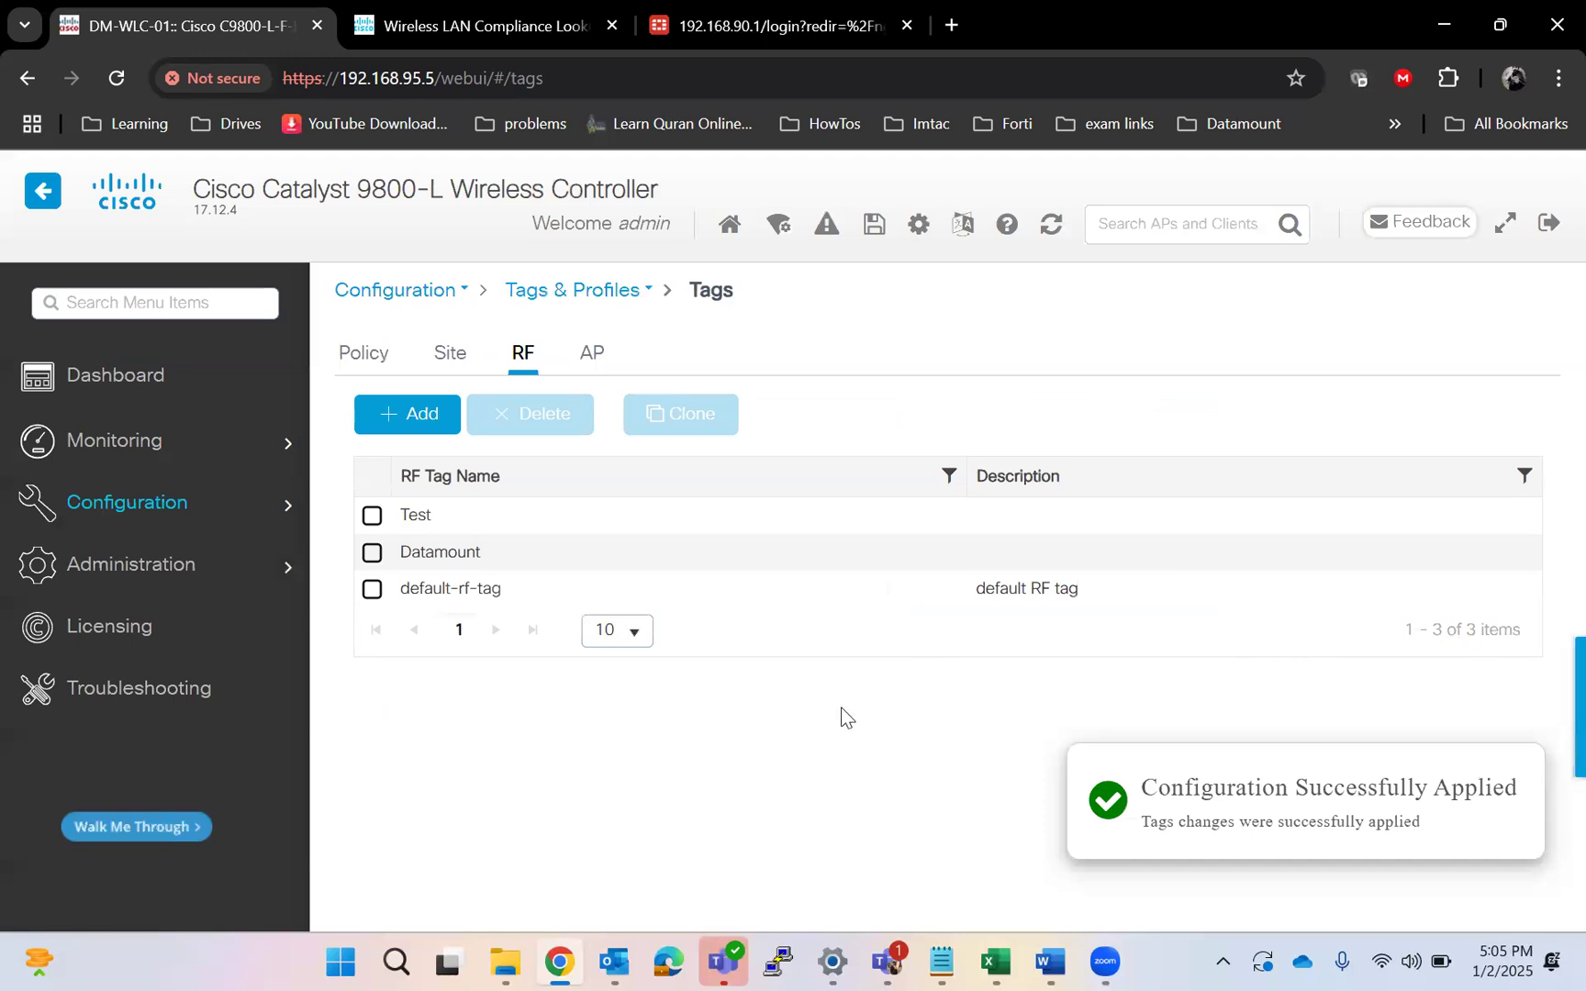
Step: Open the CW9164I-ROW access point for editing from the wireless Access Points configuration
mouse_move(199, 504)
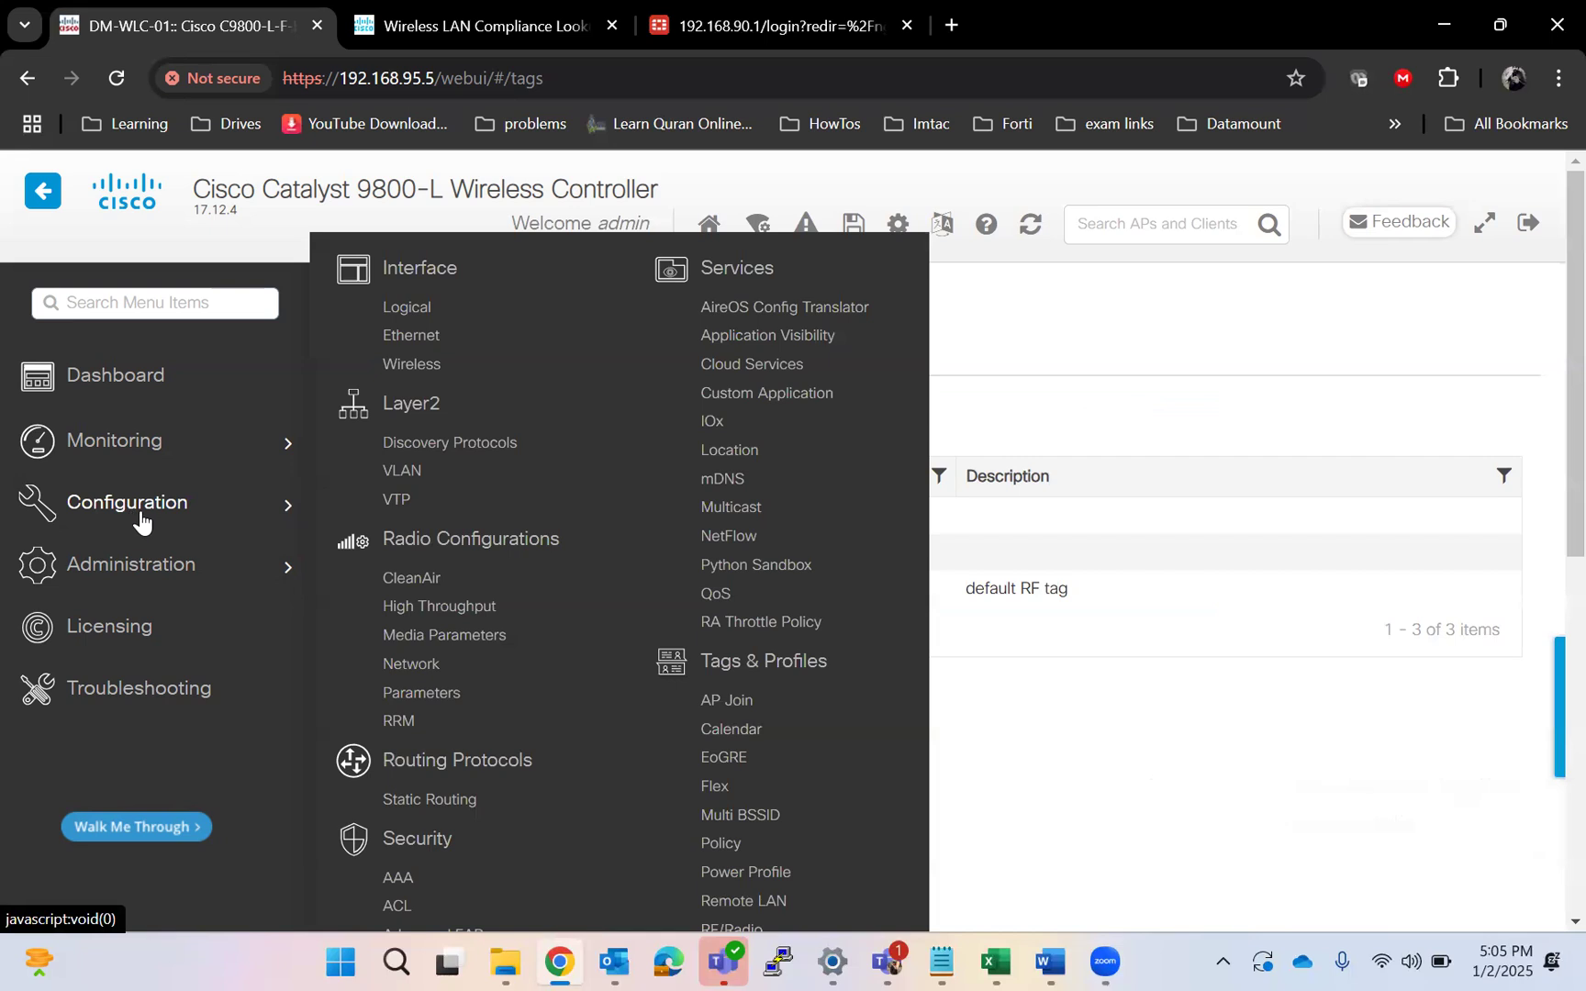
scroll(577, 590, "down", 2)
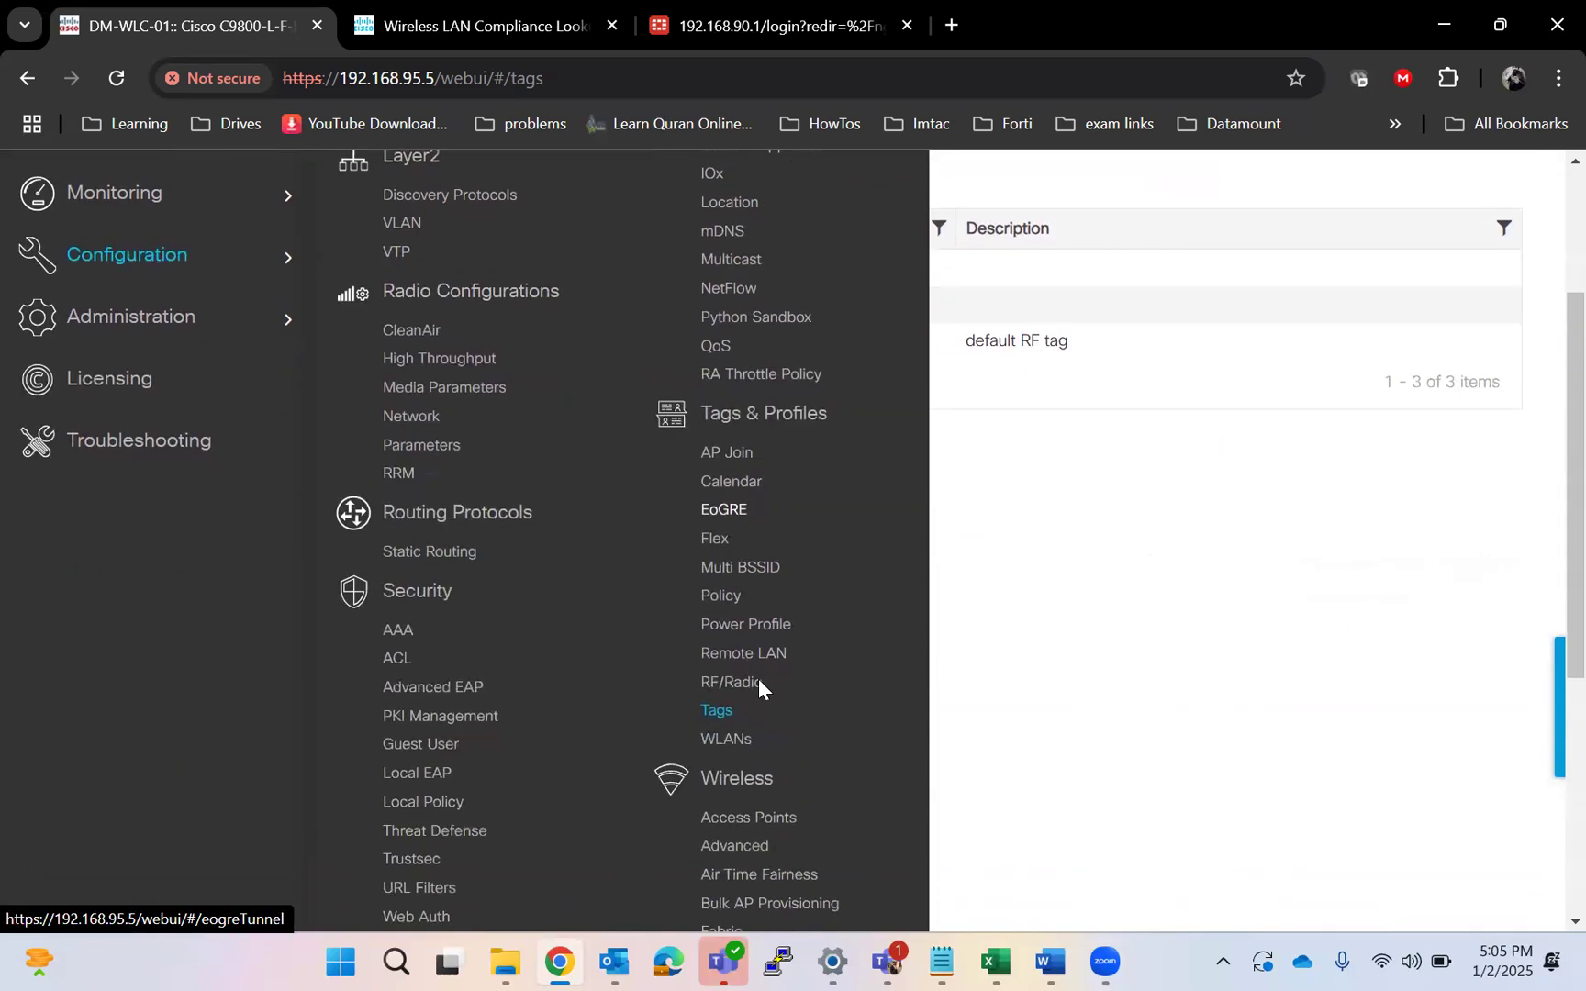
left_click(749, 818)
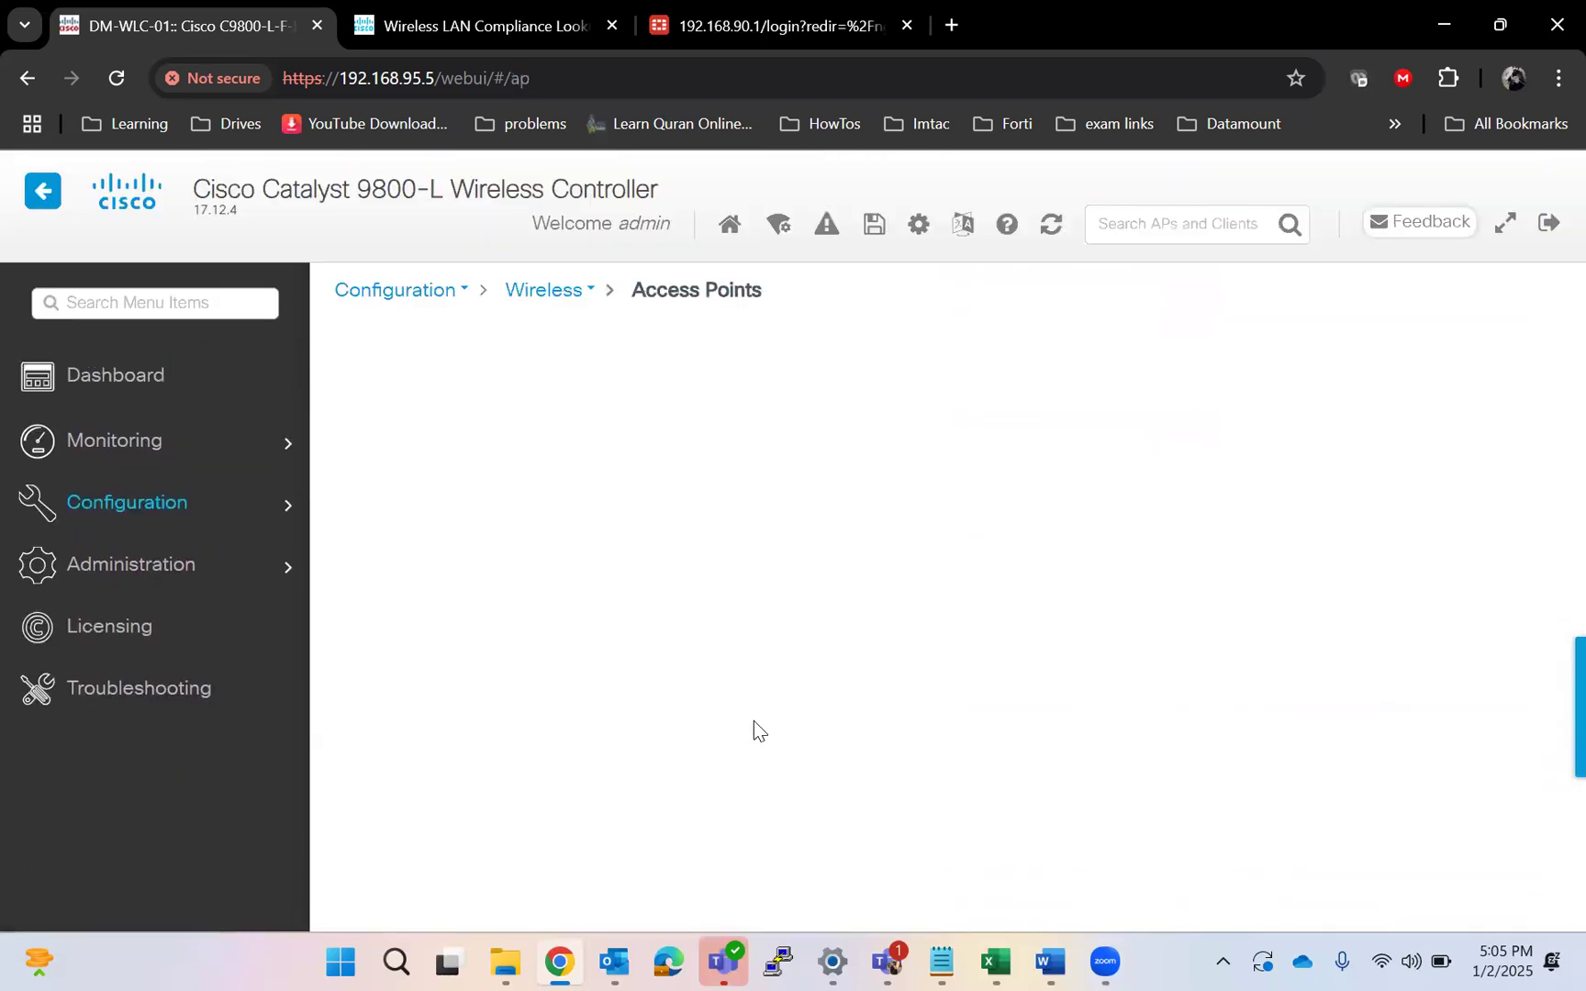
scroll(739, 531, "down", 3)
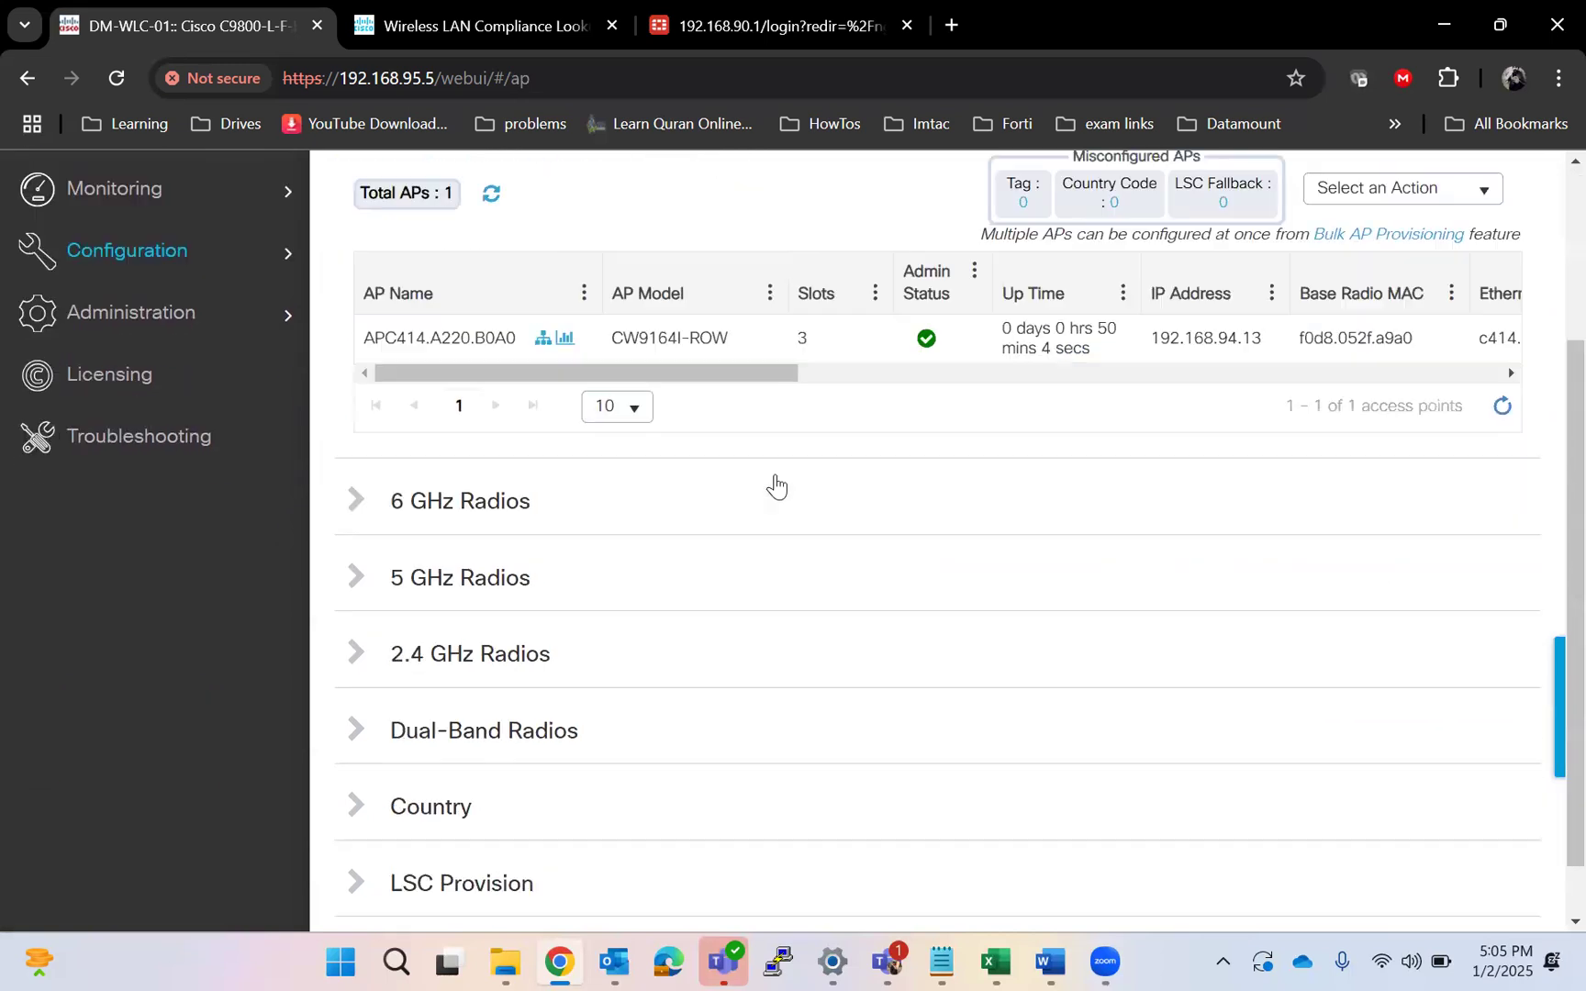
scroll(742, 504, "up", 3)
left_click(685, 587)
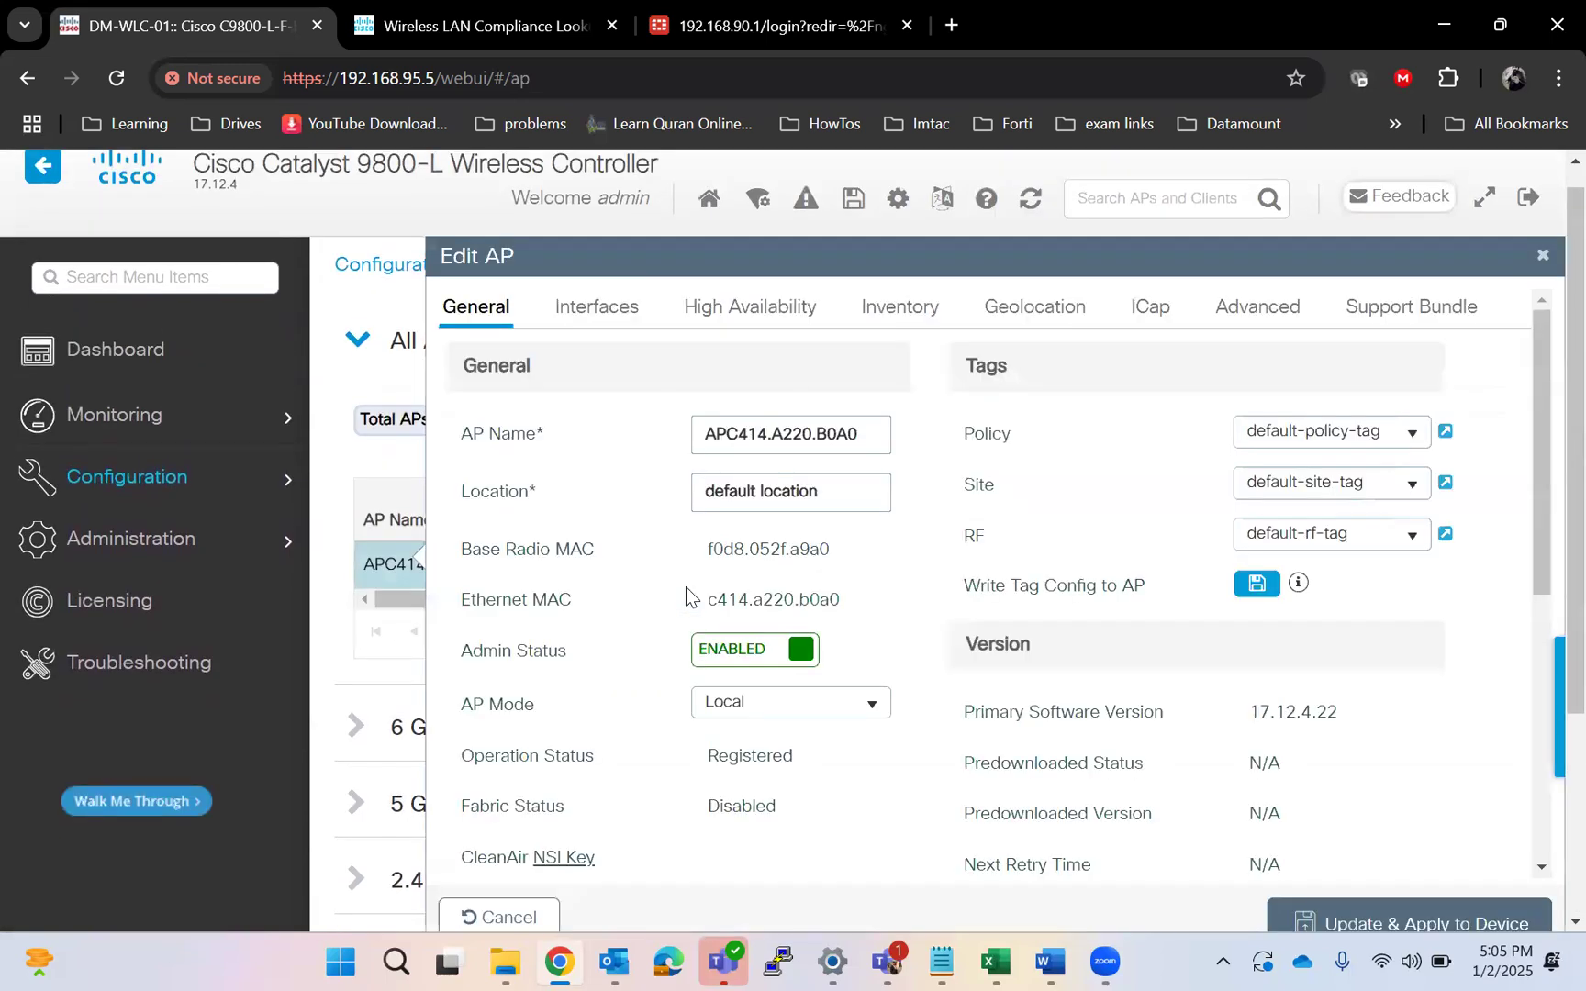
Step: Assign the Test policy, site and RF tags to the access point and apply the update to the device
left_click(1421, 442)
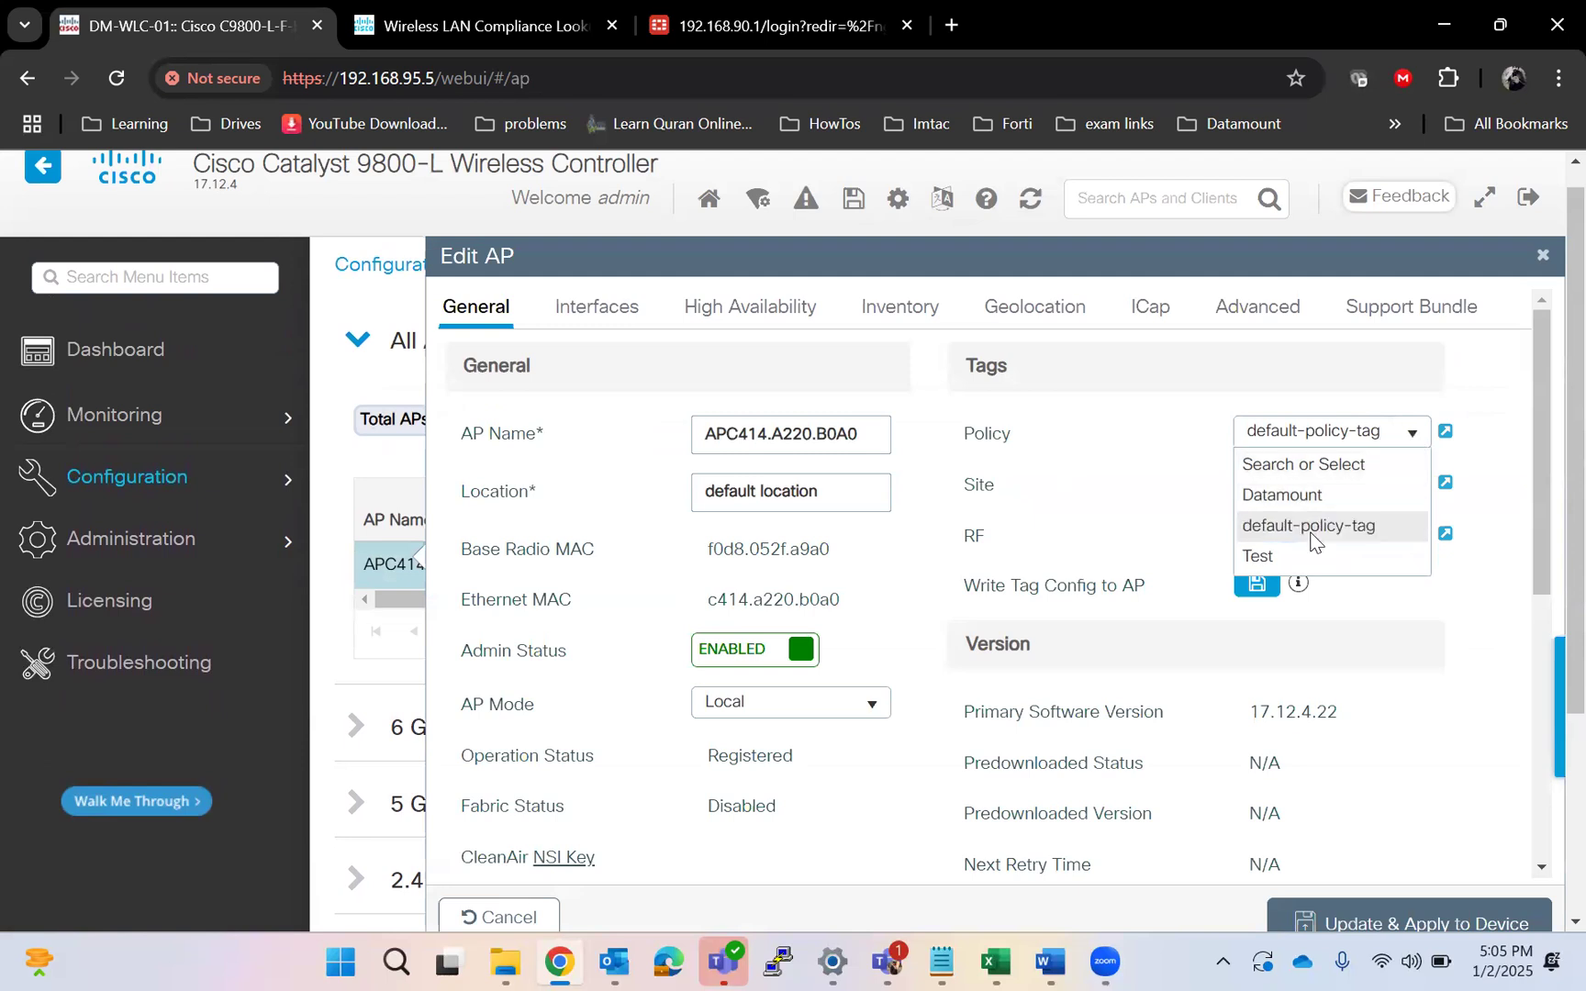
left_click(1292, 553)
left_click(1401, 624)
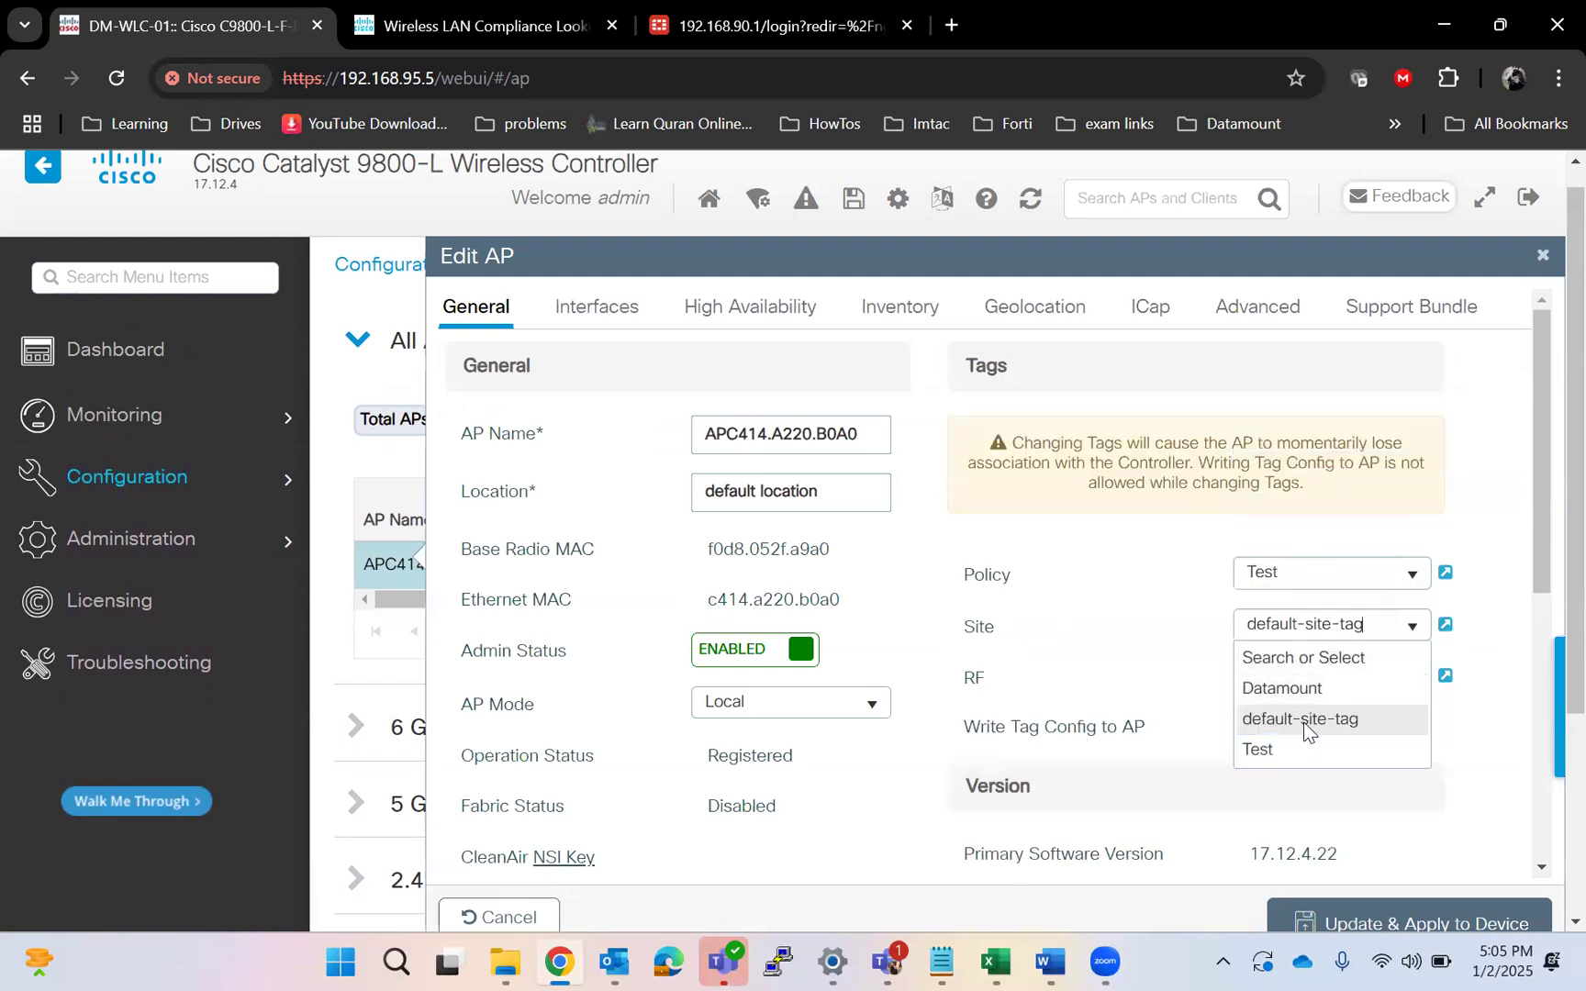
left_click(1282, 751)
left_click(1409, 684)
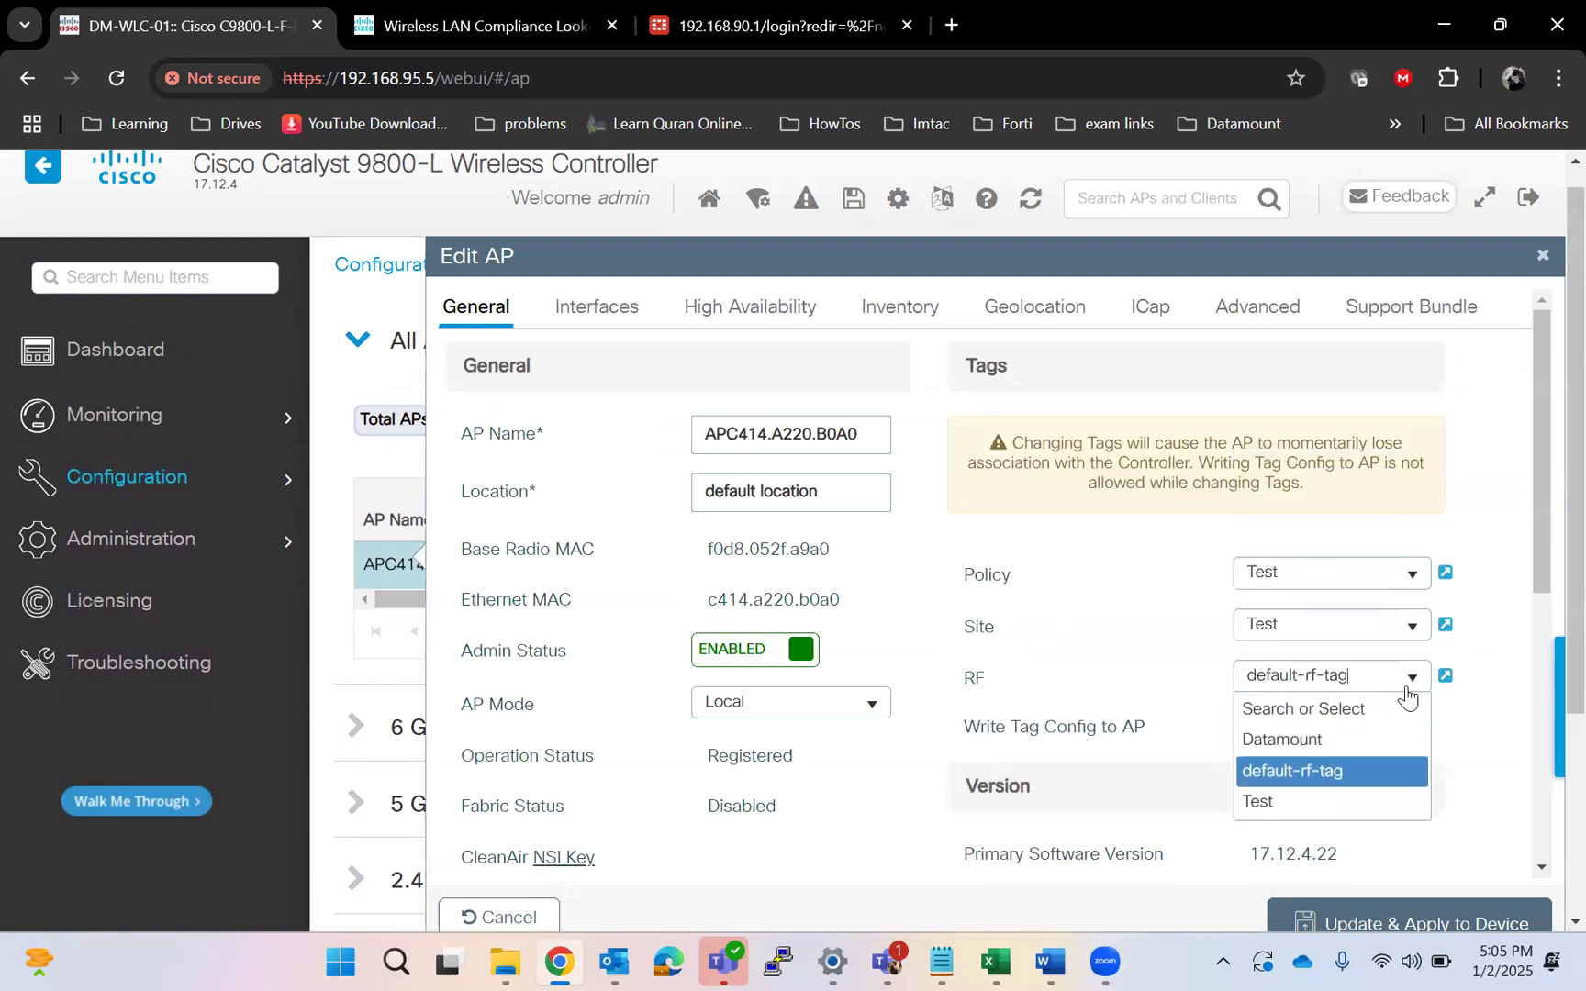
left_click(1297, 799)
scroll(1115, 643, "down", 6)
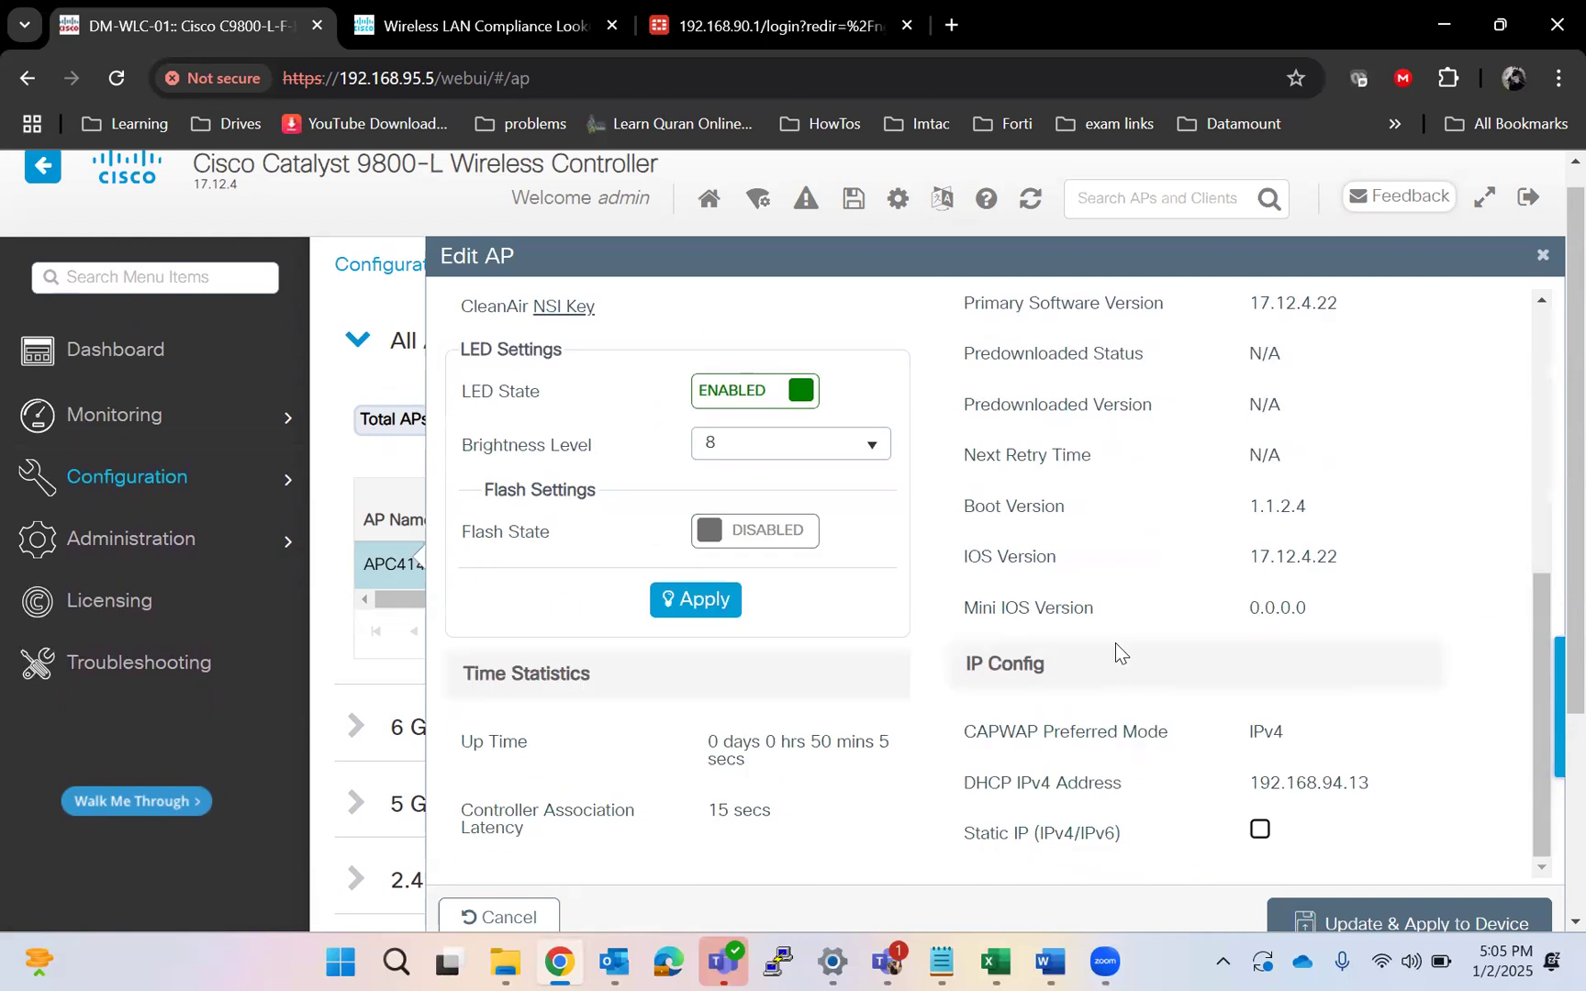
left_click(1377, 922)
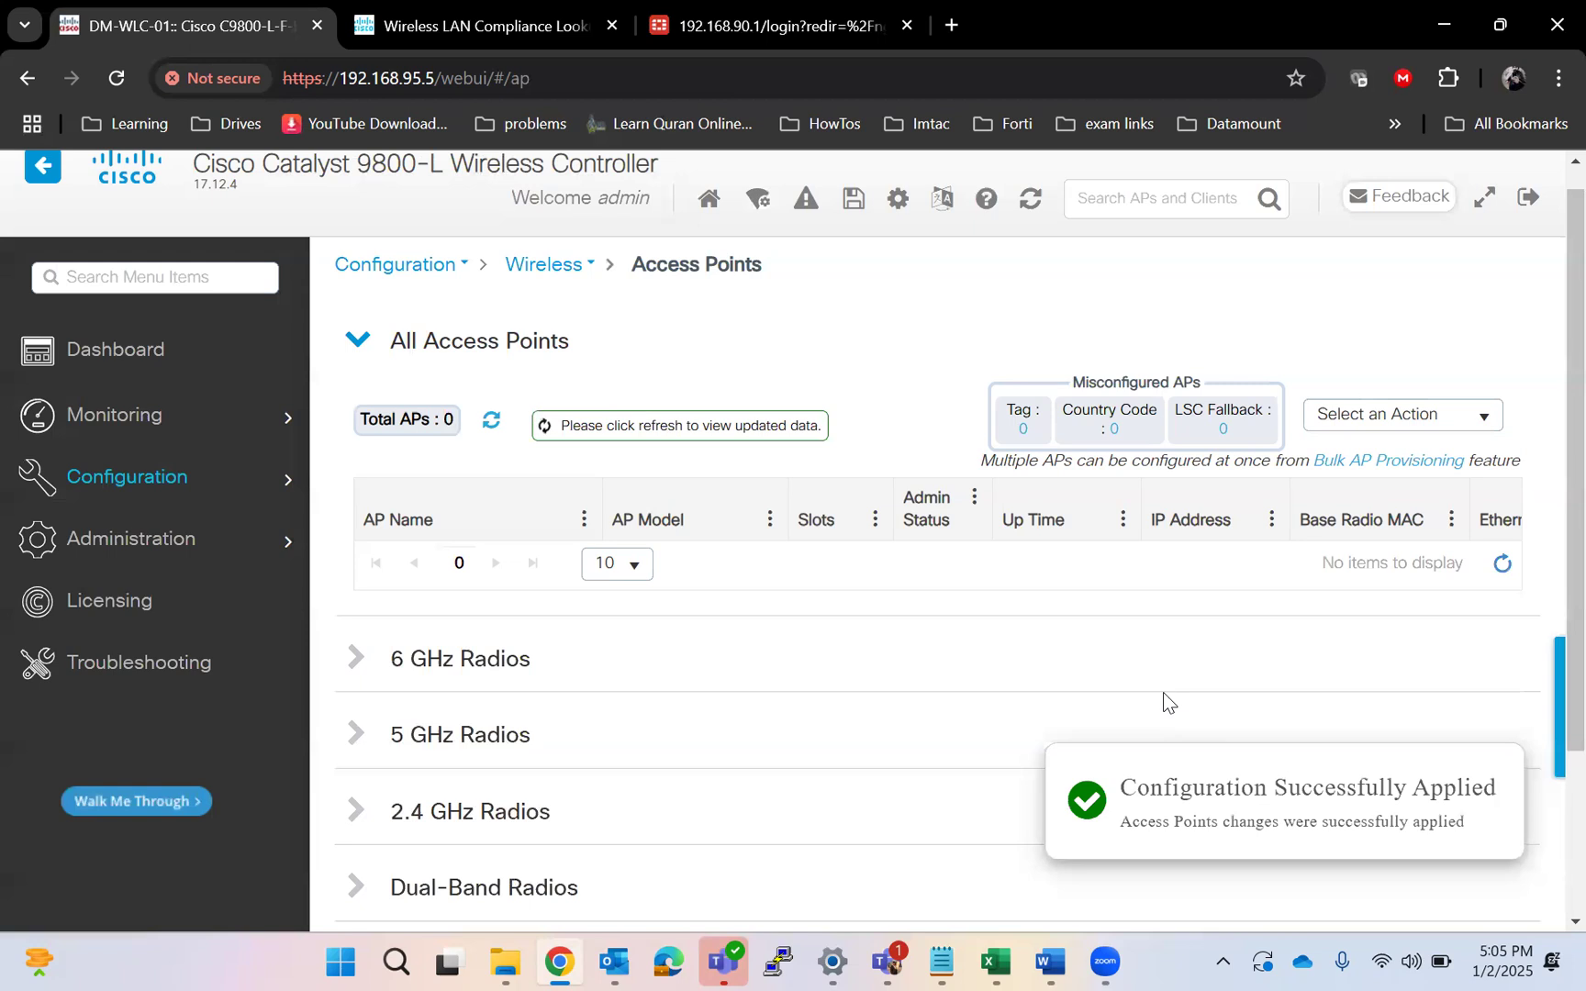
Step: Reload the controller dashboard repeatedly to check whether the access point has rejoined, and examine its radio status
scroll(655, 550, "up", 1)
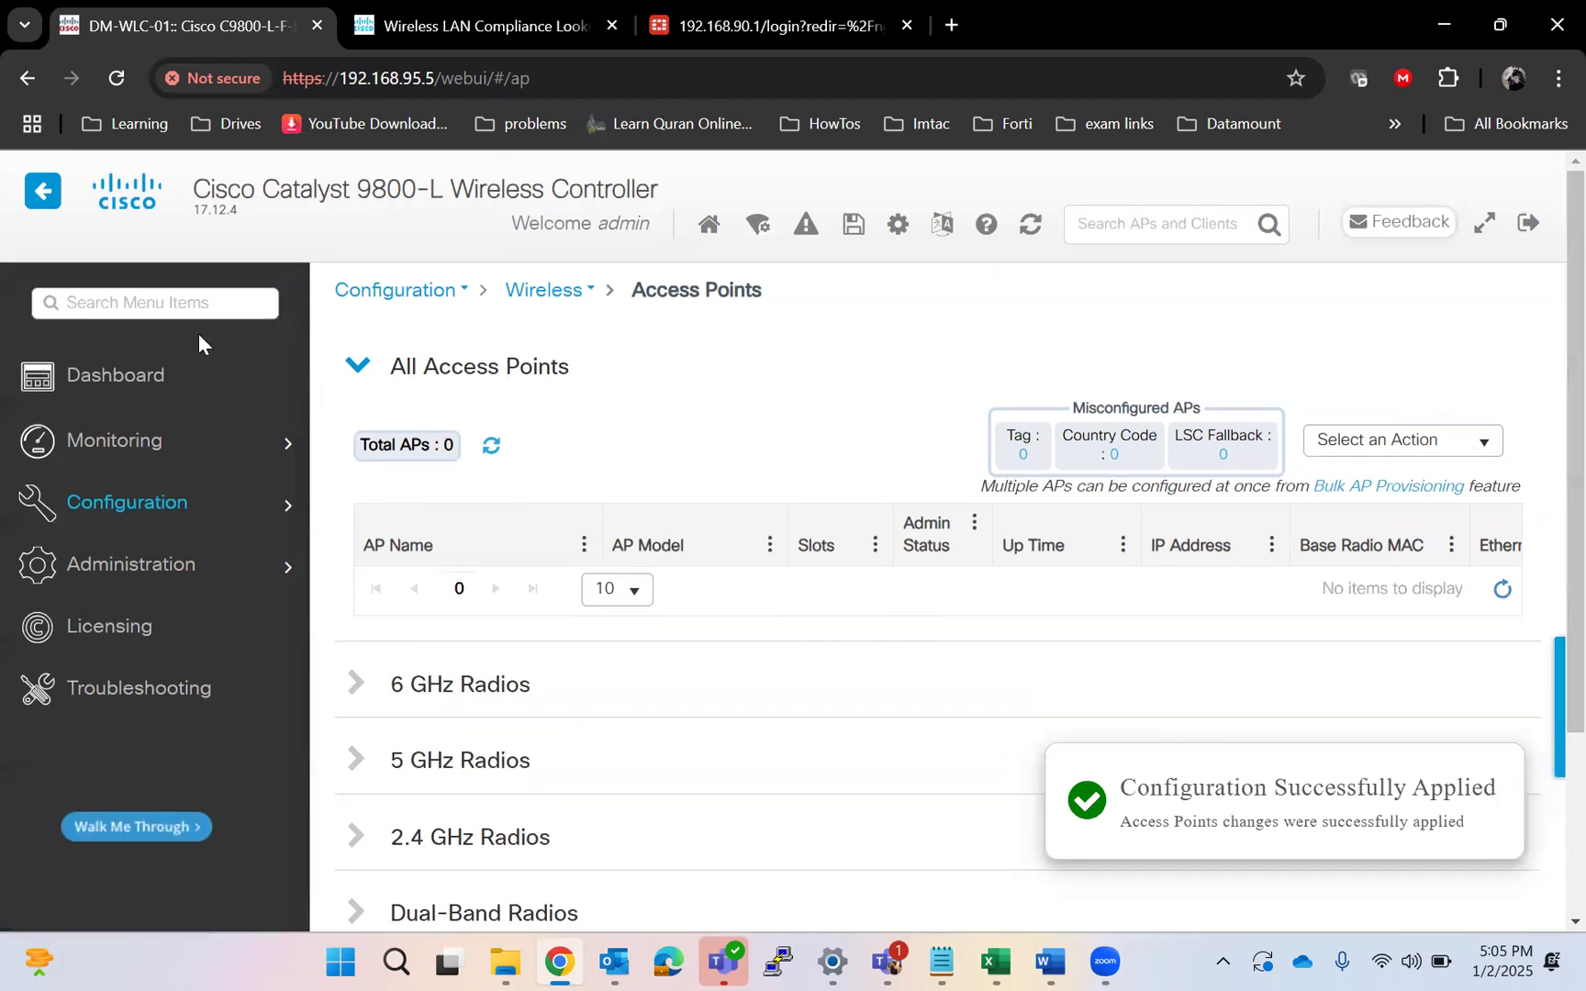
left_click(116, 383)
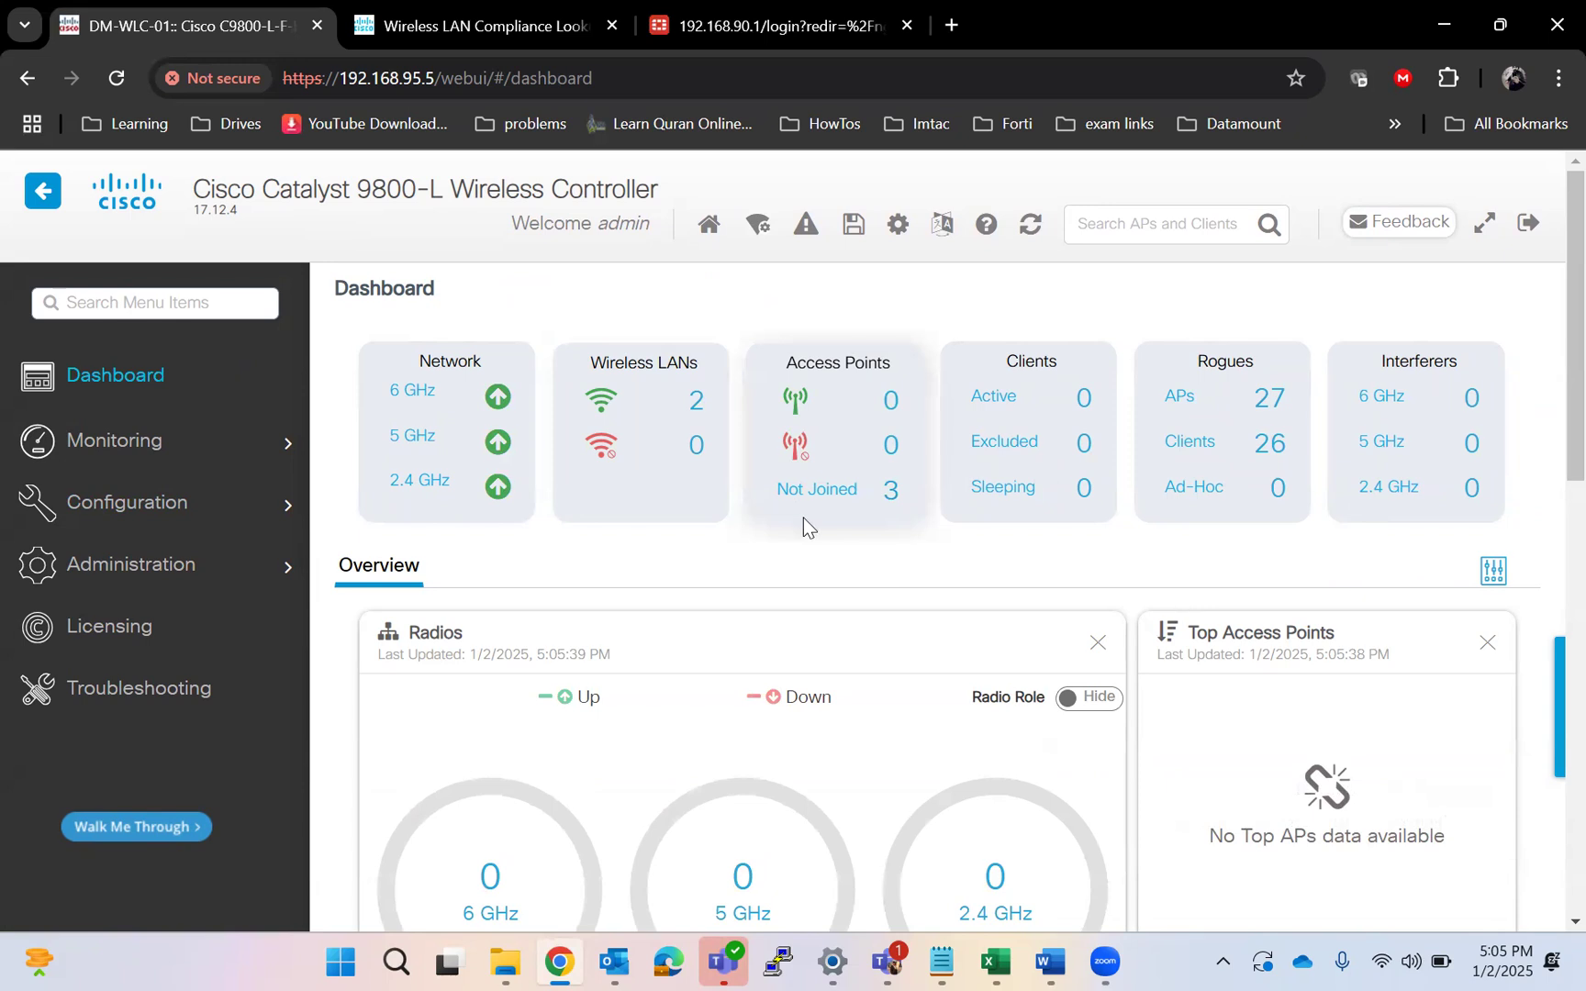
left_click(106, 376)
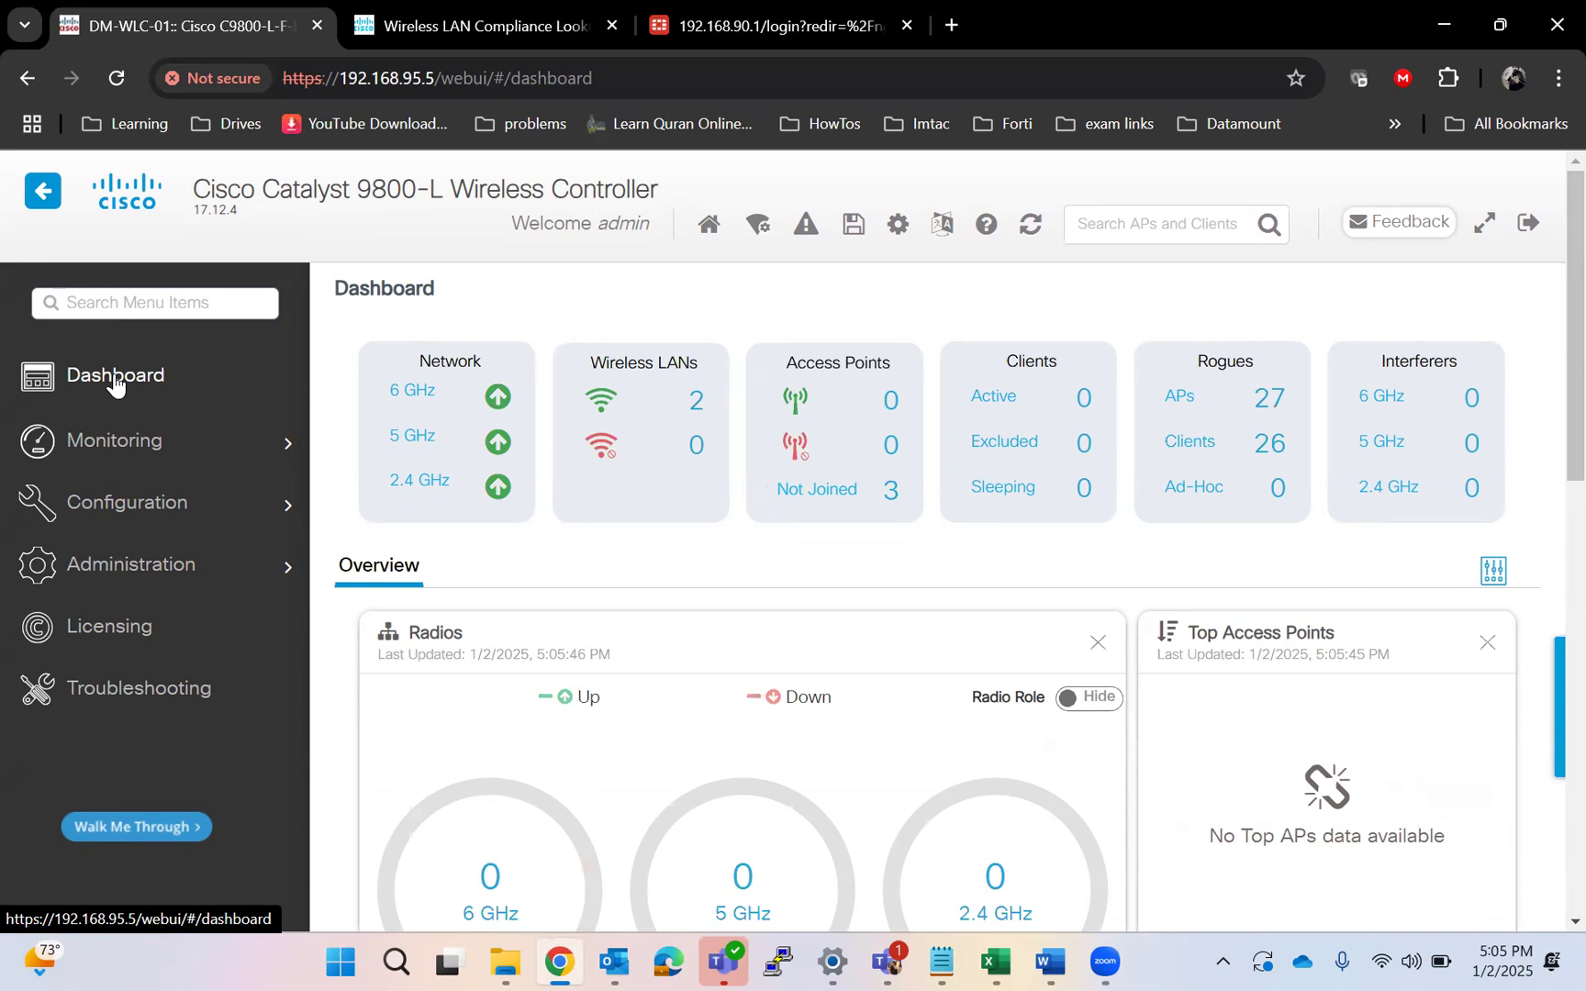
left_click(114, 384)
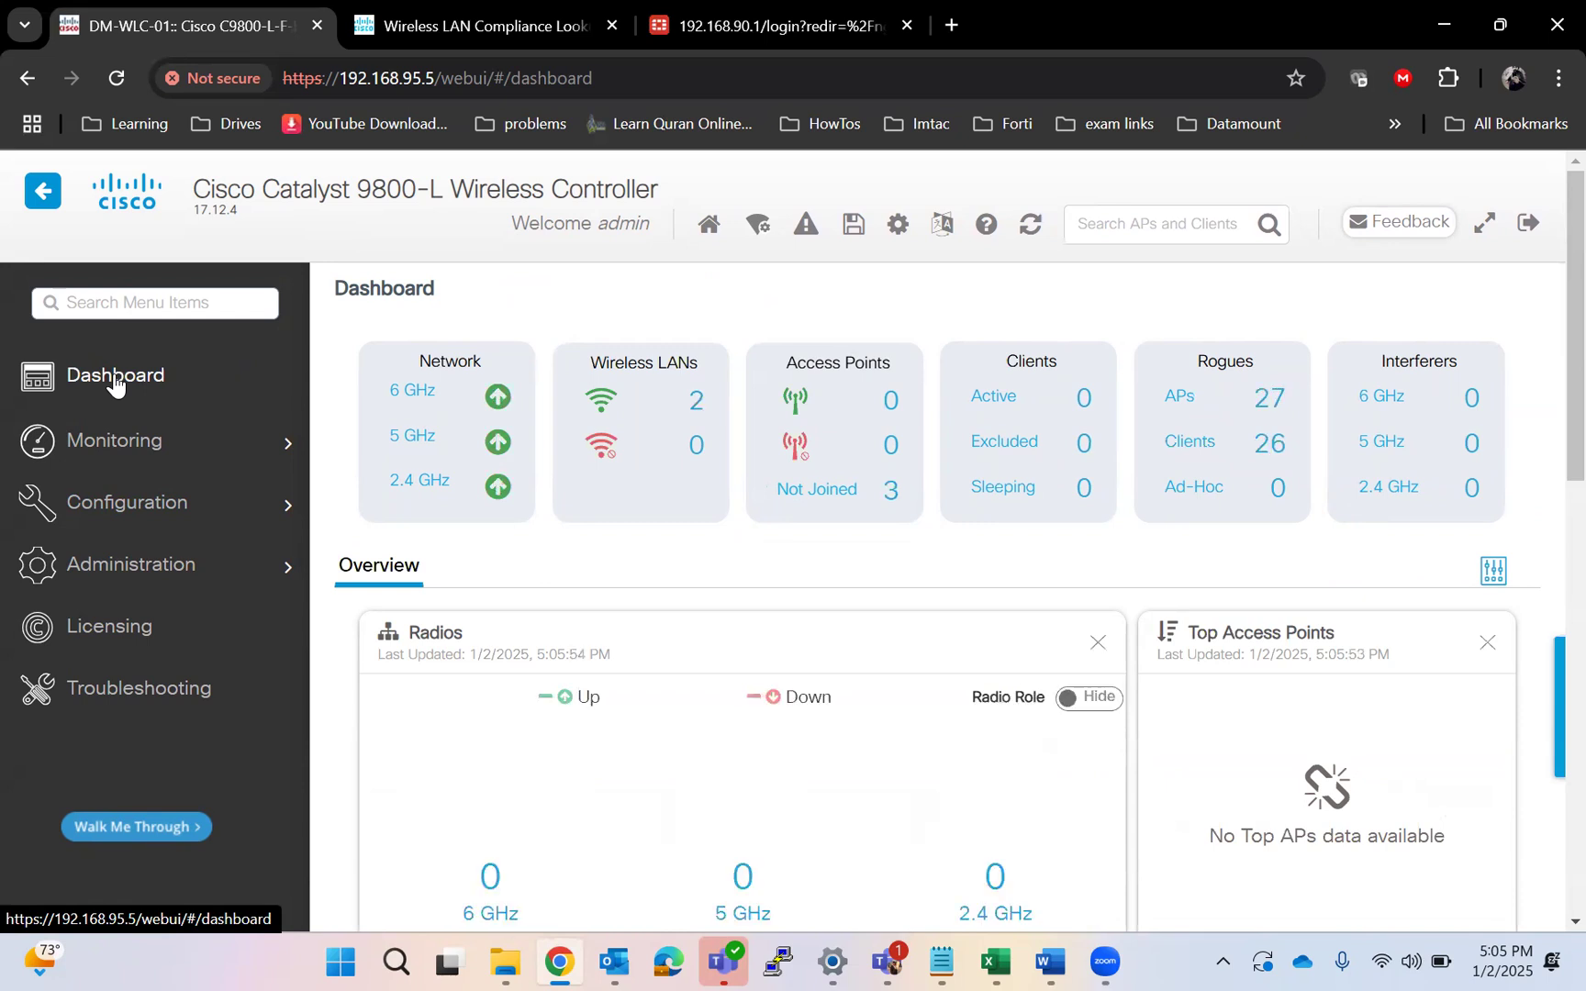
left_click(115, 384)
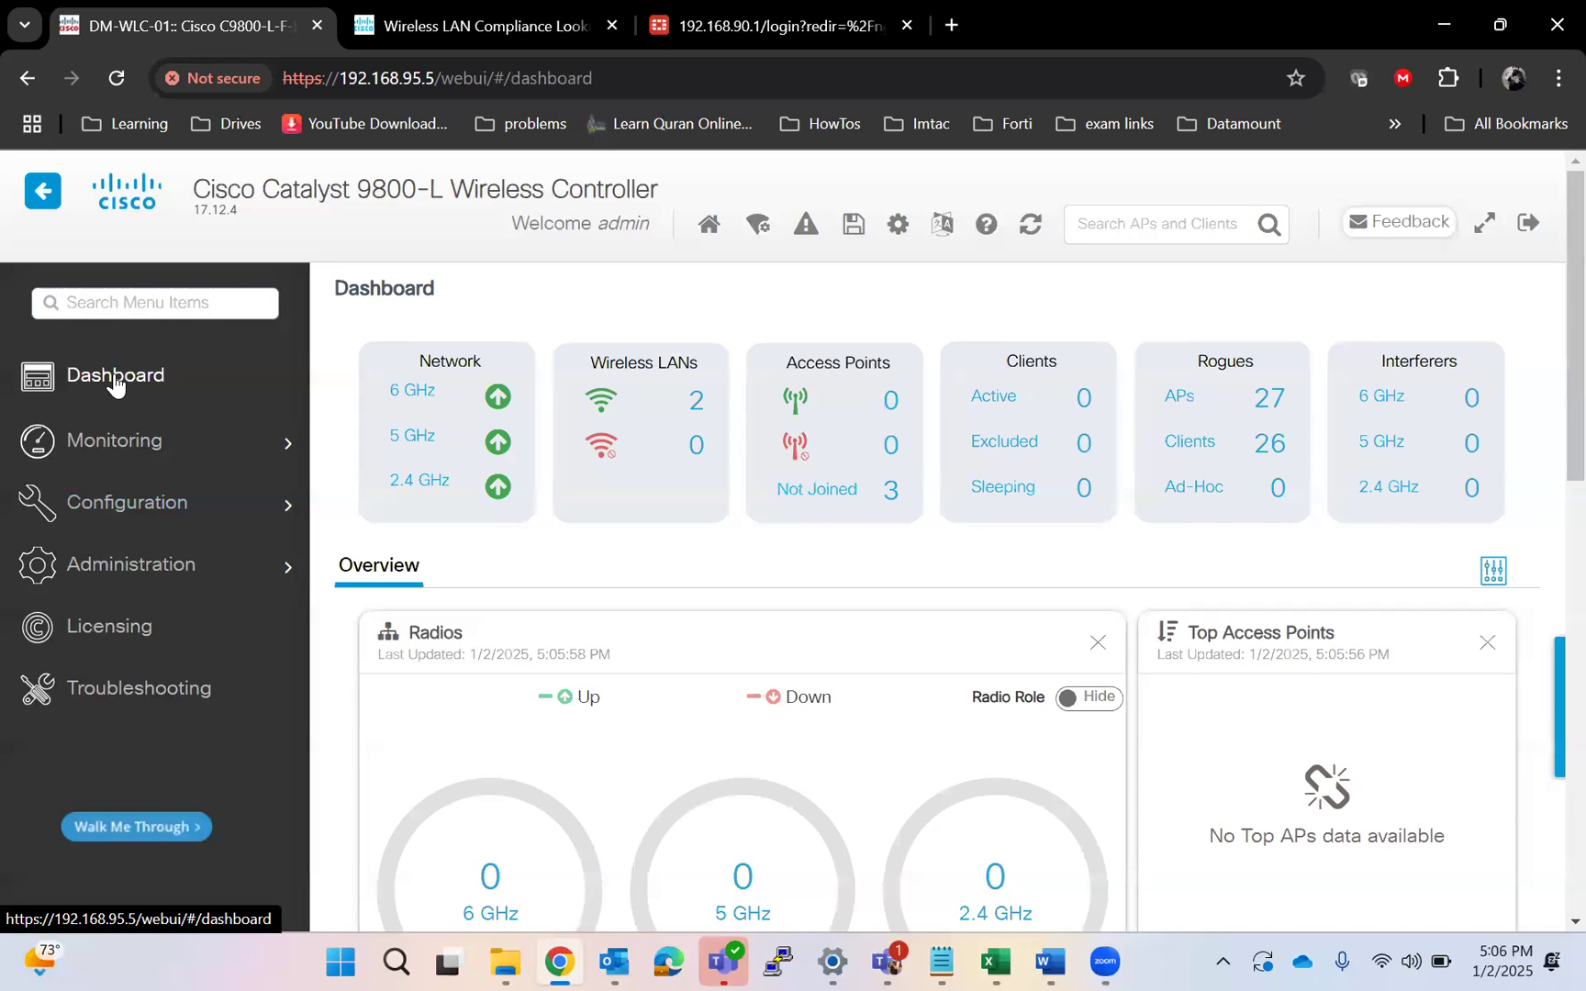
left_click(114, 384)
left_click(115, 384)
left_click(115, 384)
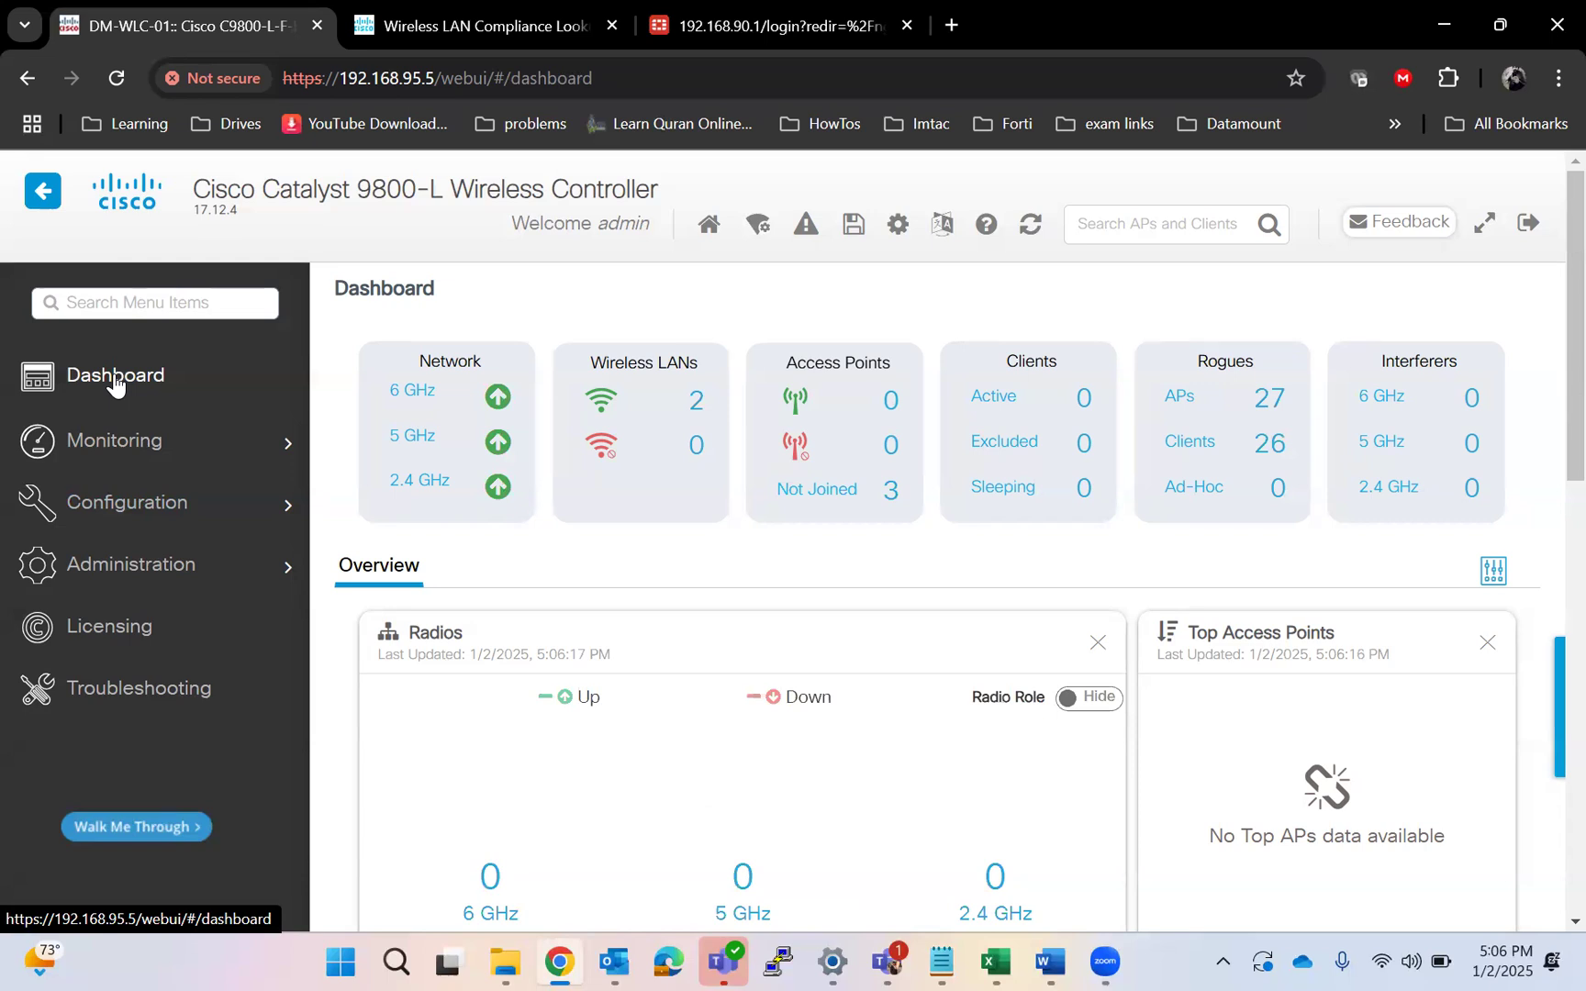
left_click(115, 384)
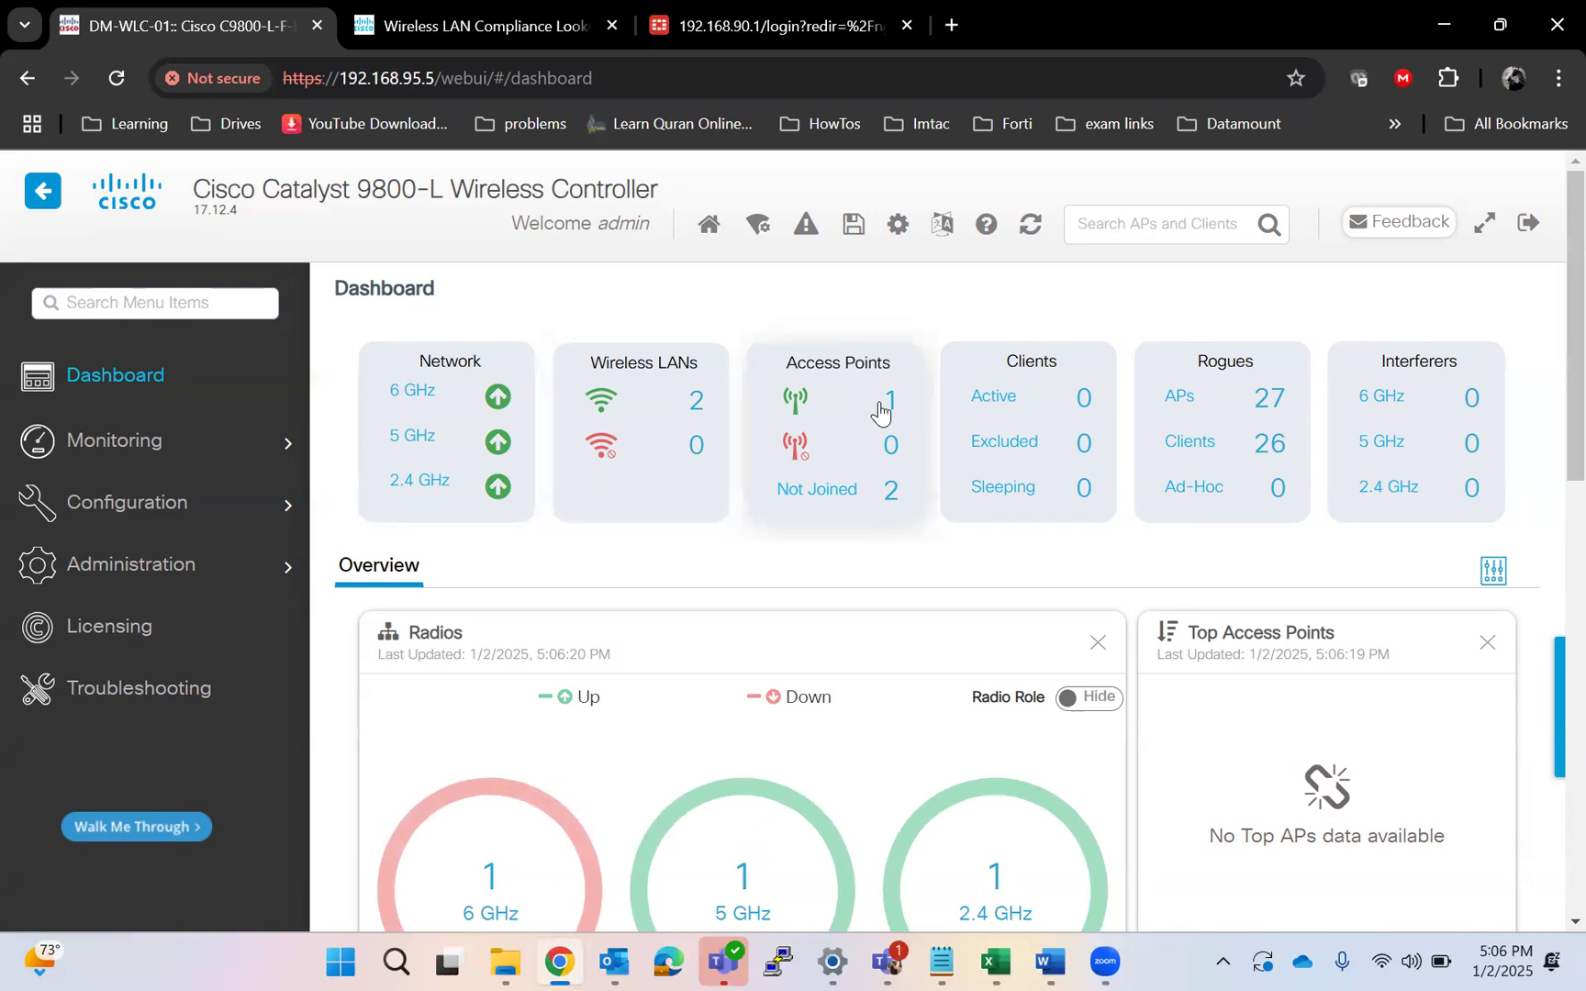
scroll(917, 776, "down", 3)
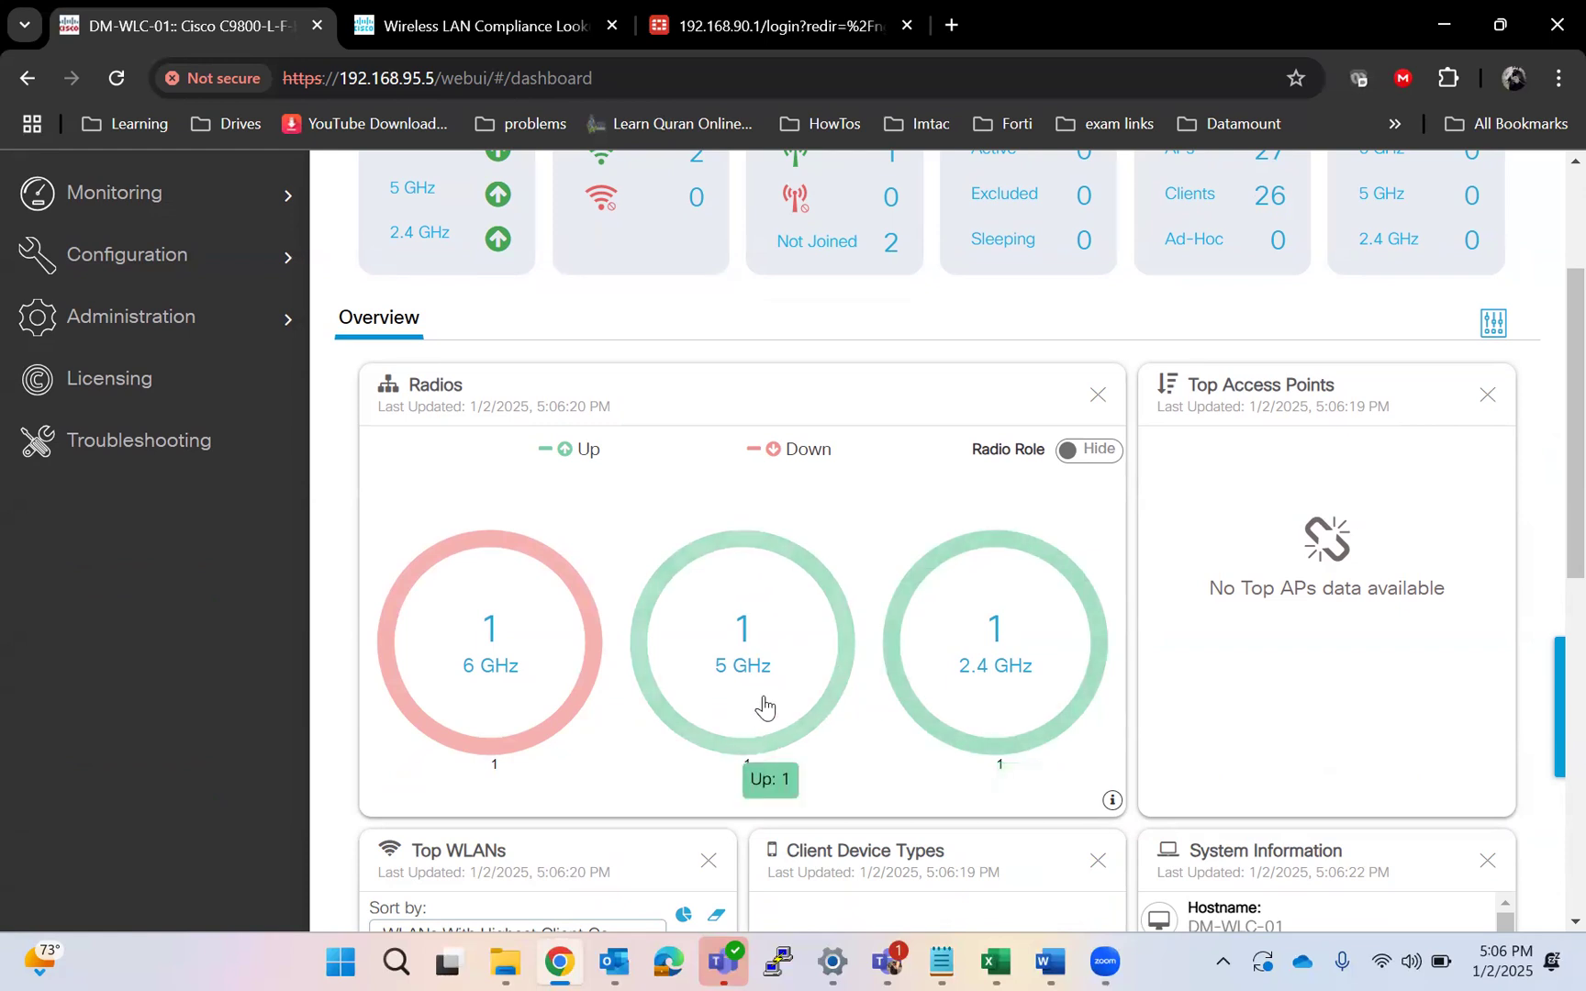
Step: Connect the computer to the Test Wi-Fi network with automatic connection enabled, entering the network security key
left_click(1381, 961)
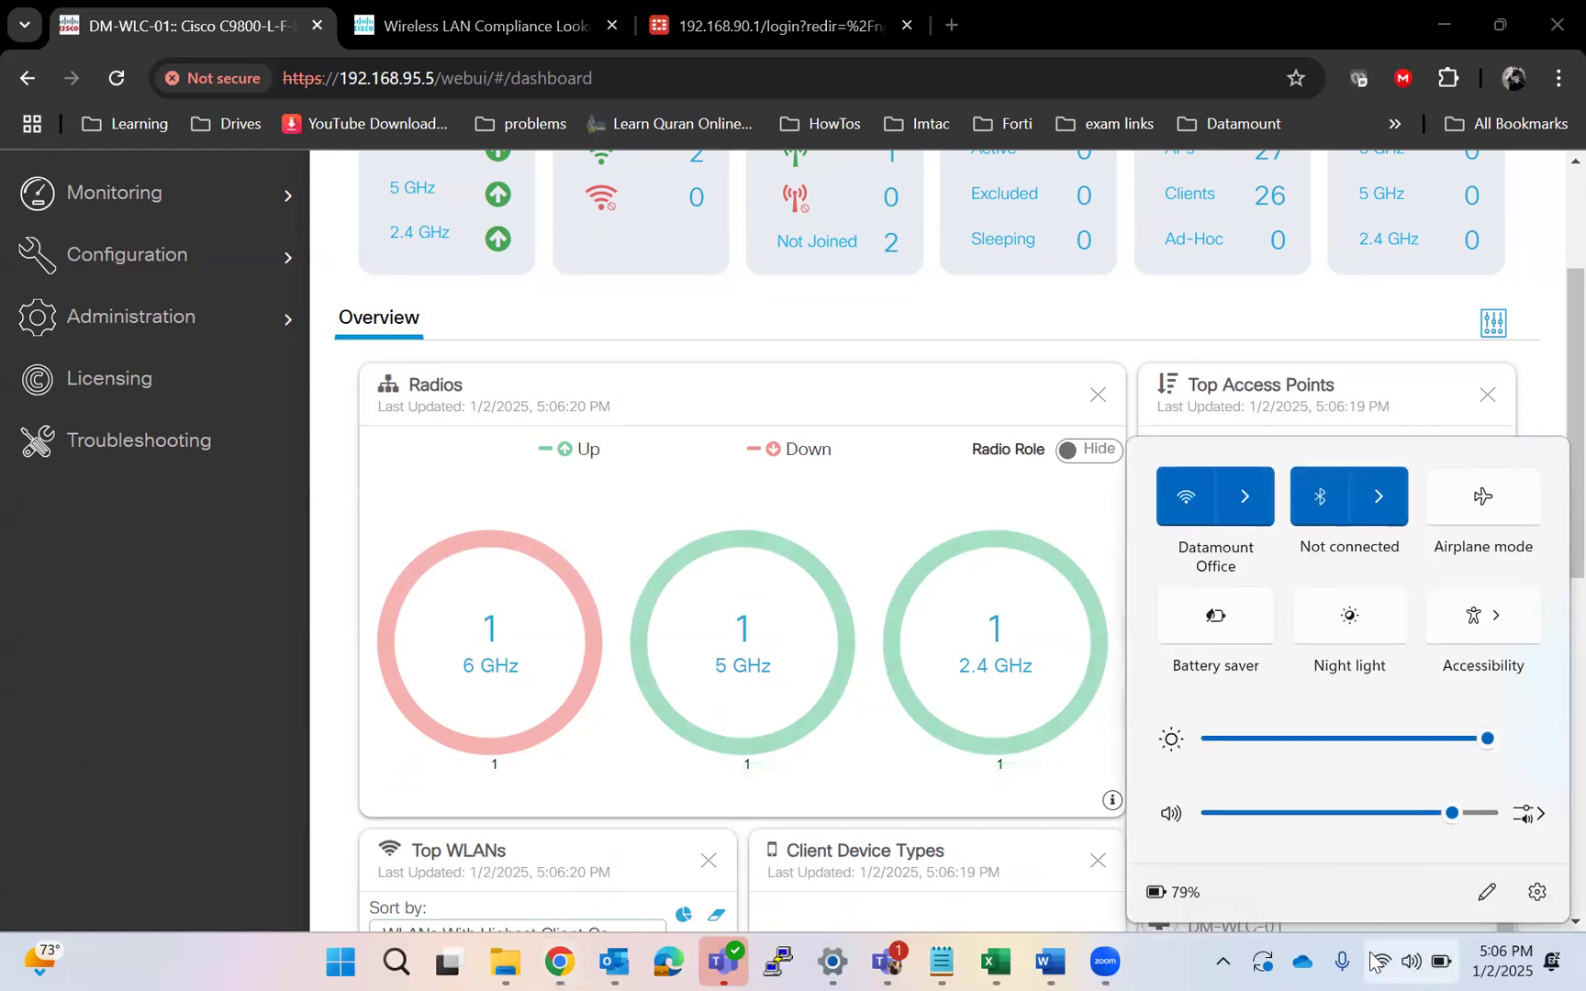
left_click(1260, 508)
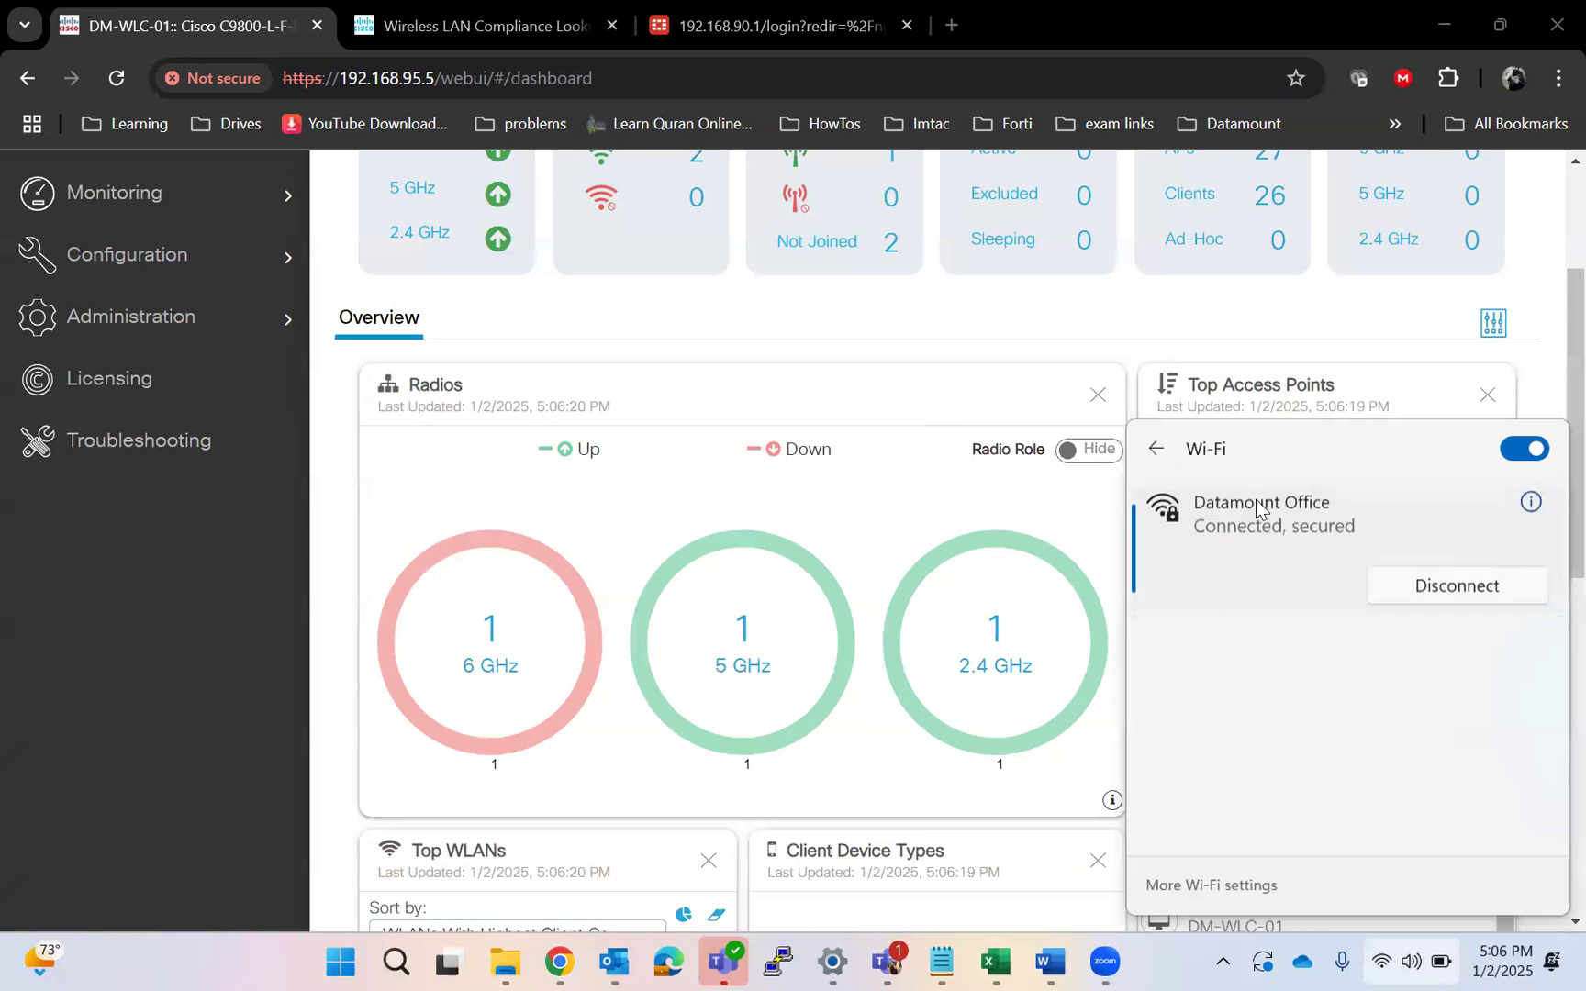
scroll(1268, 709, "down", 1)
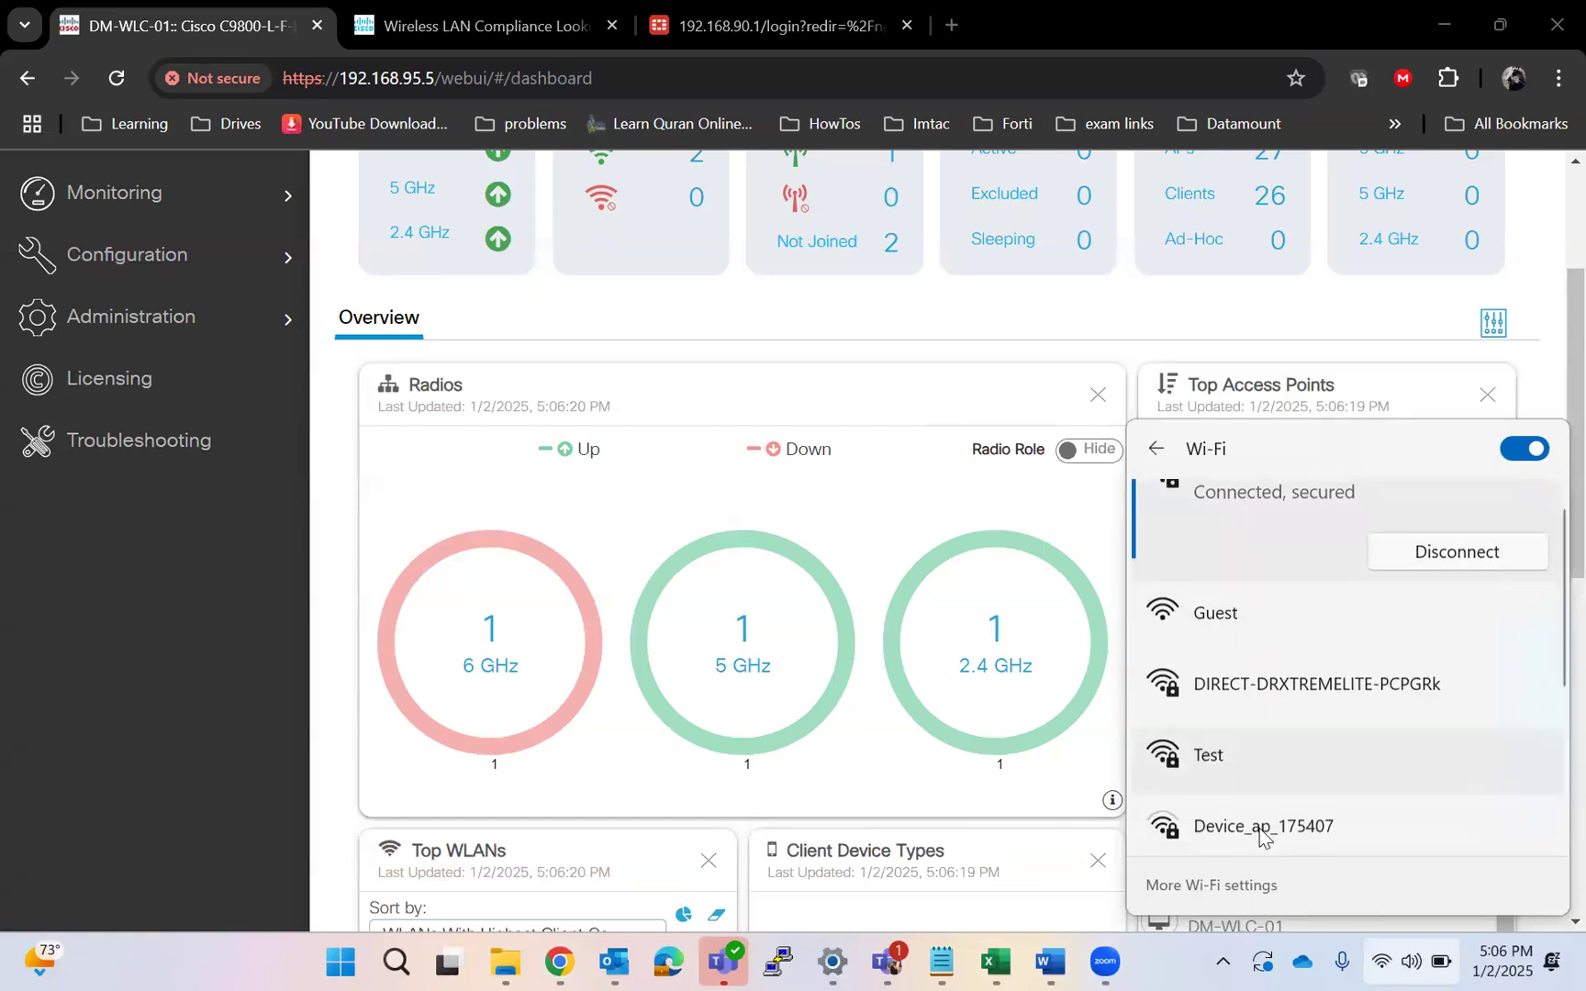
left_click(1252, 738)
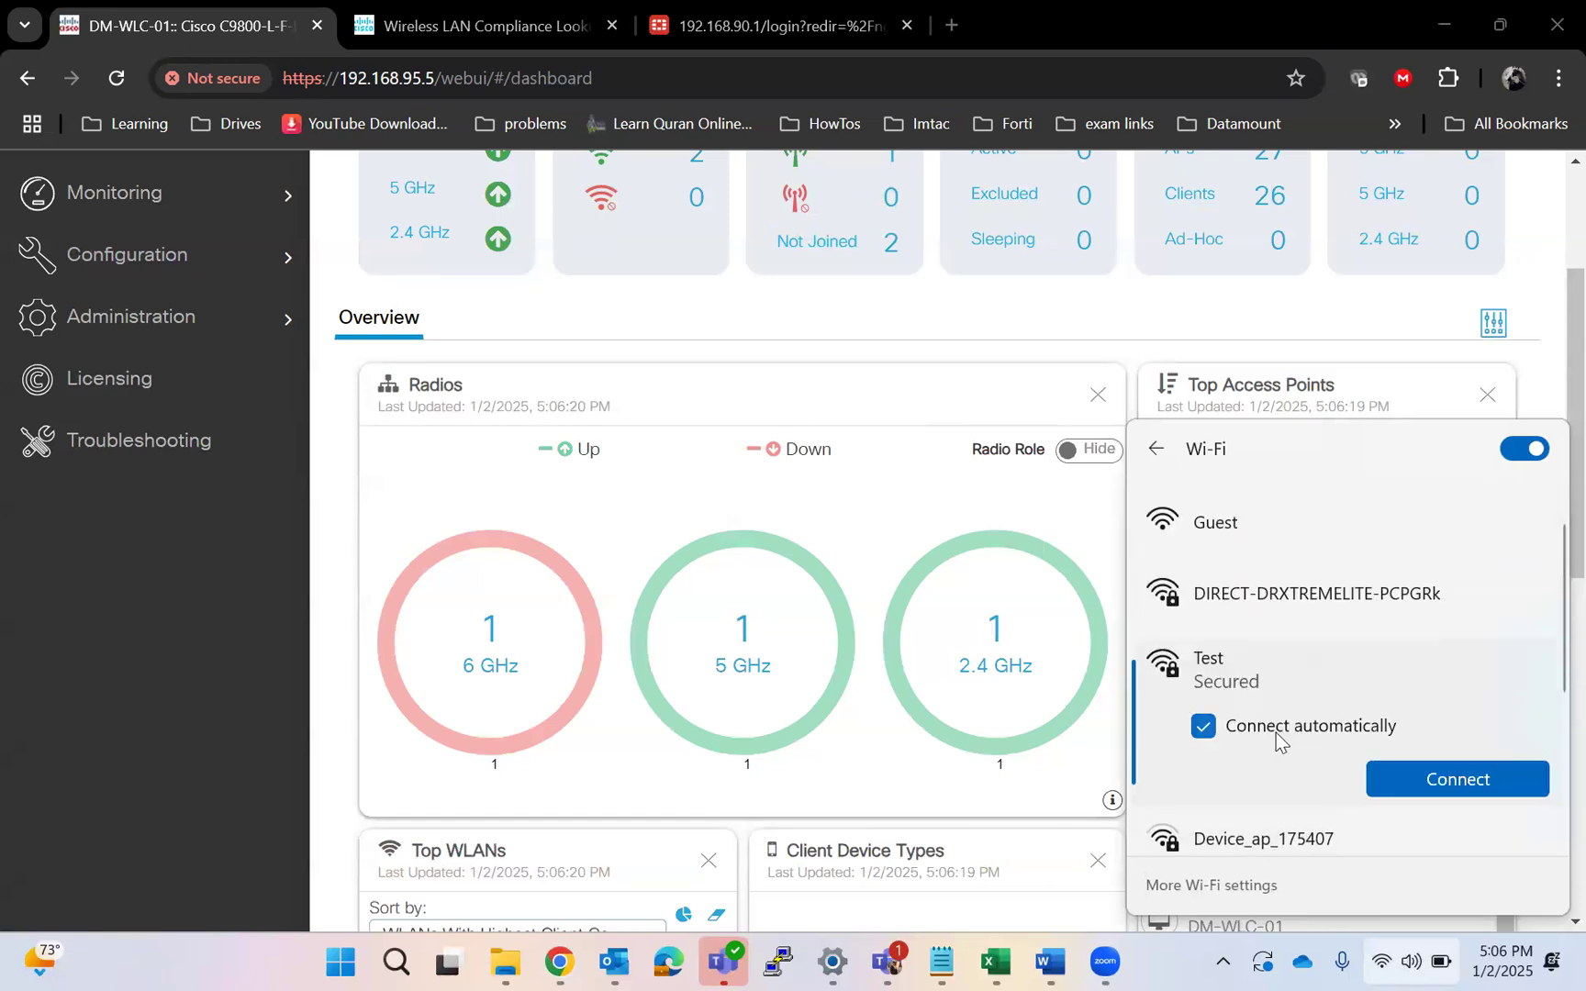
left_click(1444, 778)
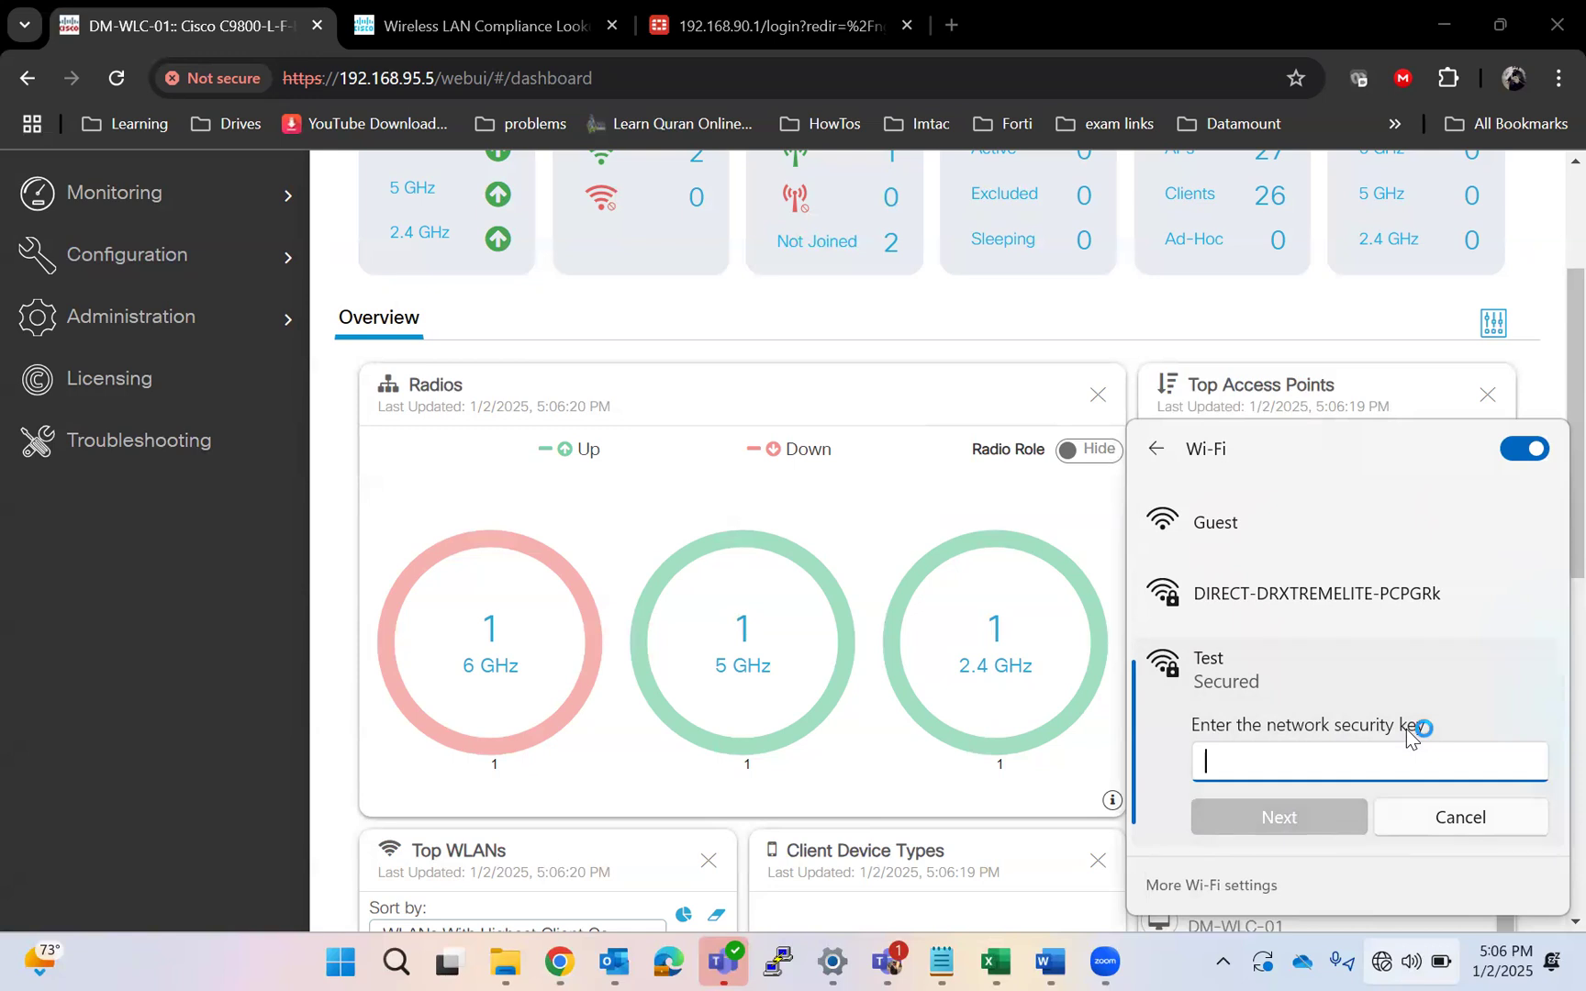
type("••••")
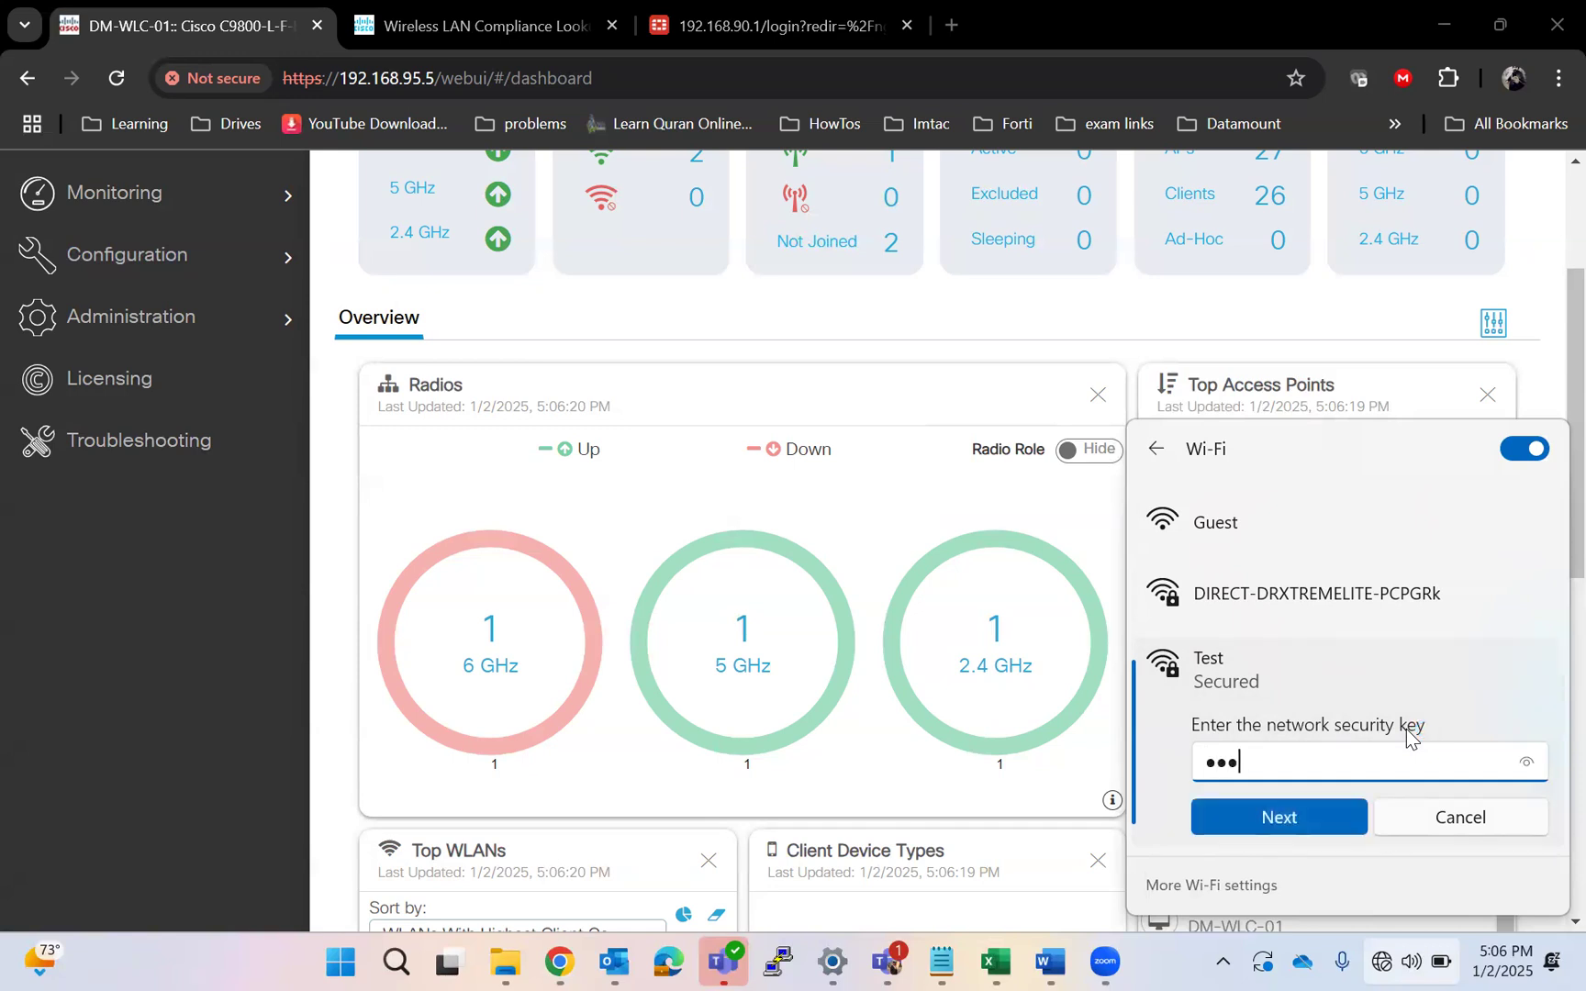
type("••••")
left_click(1530, 769)
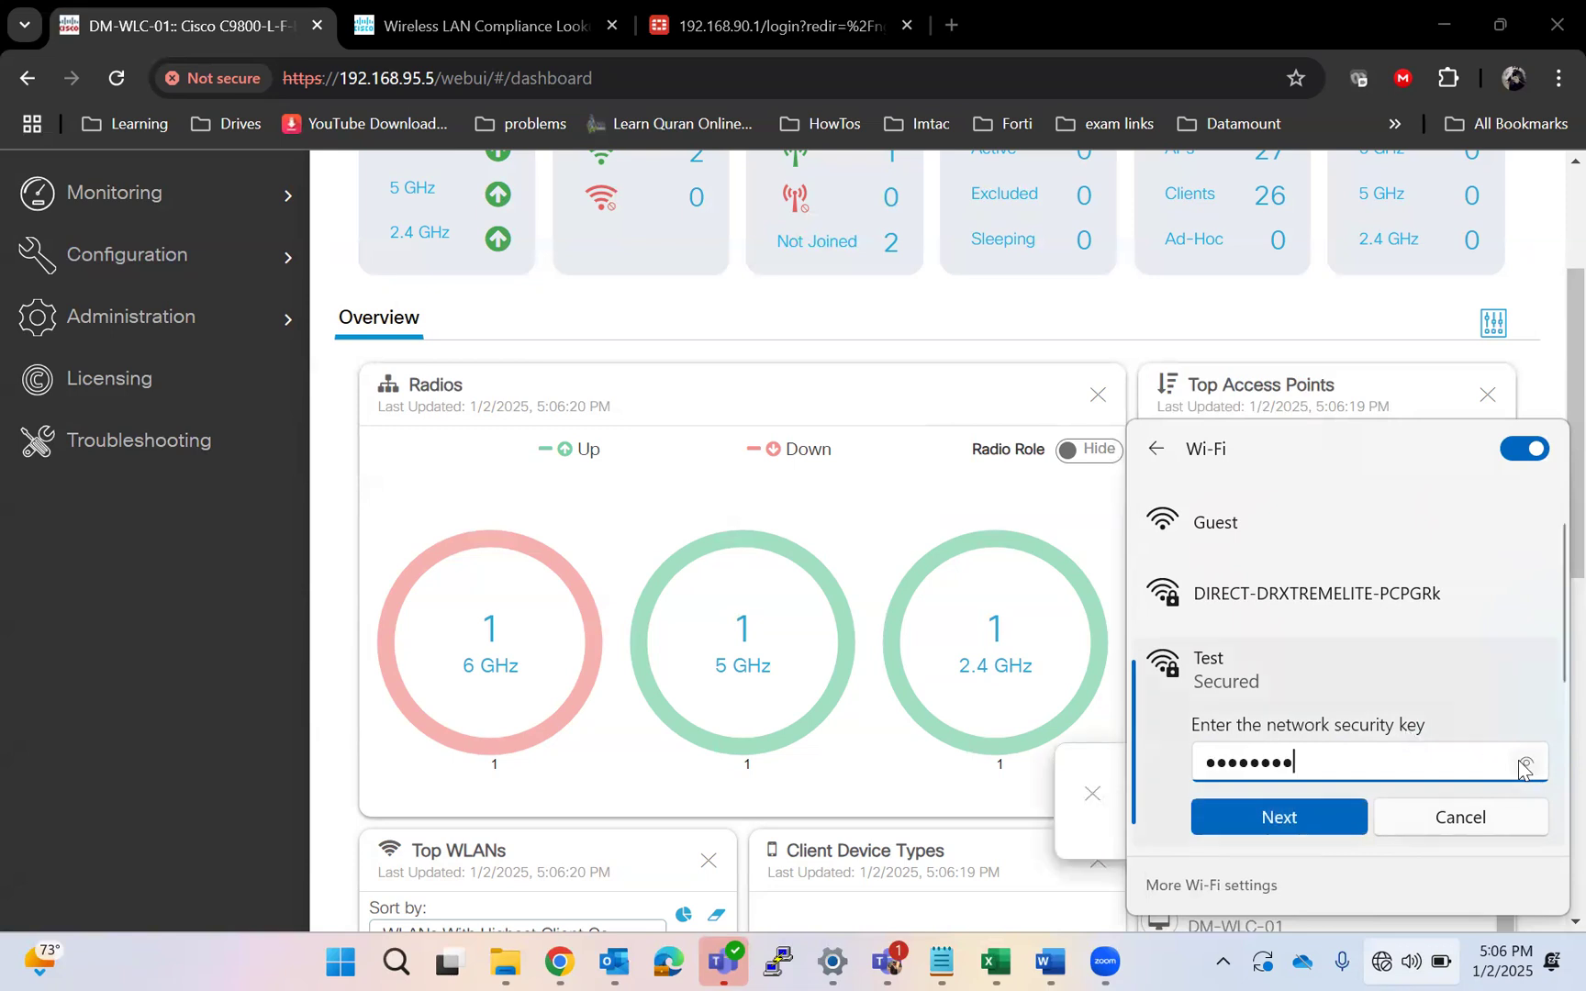
left_click(1278, 817)
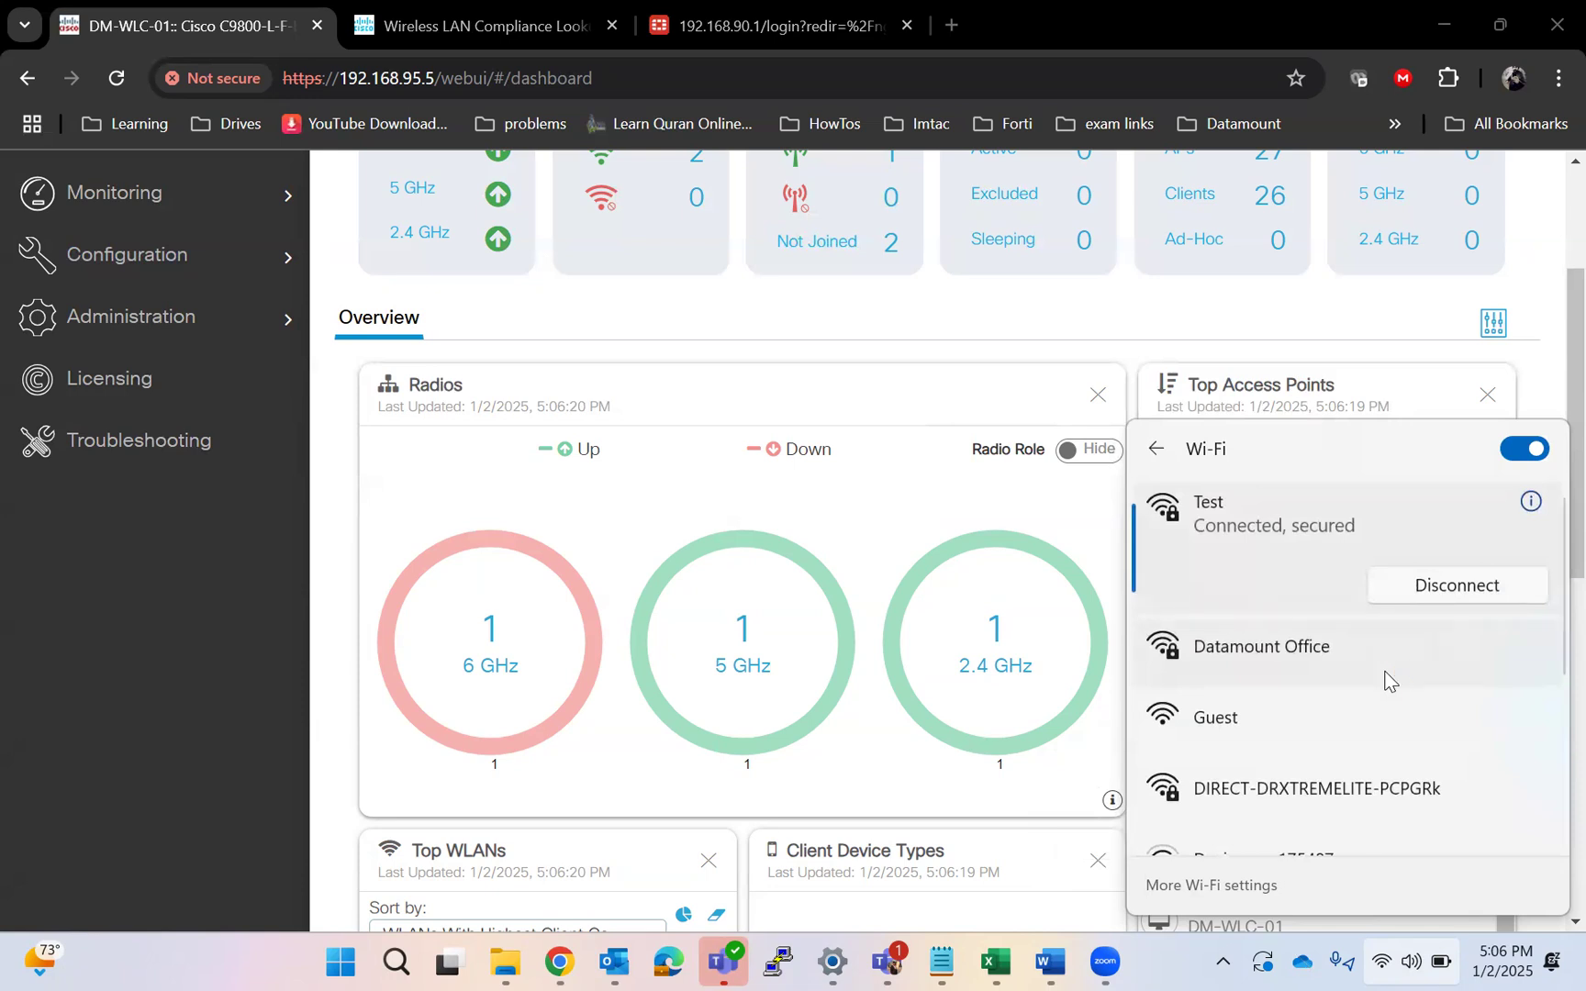
left_click(849, 524)
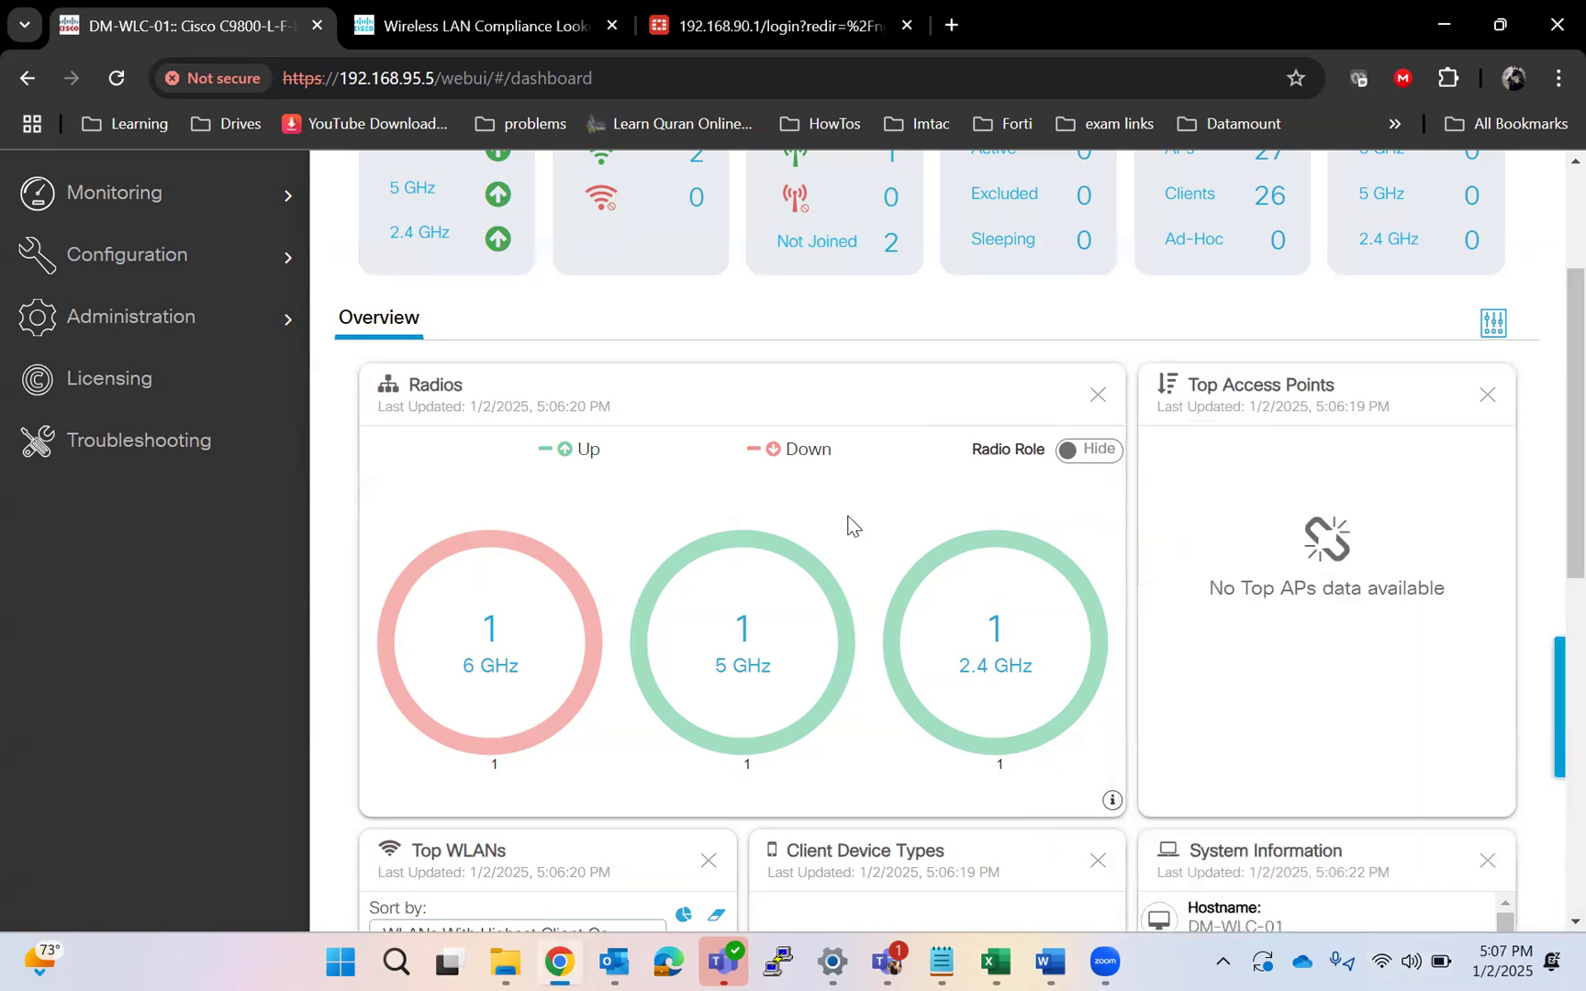
Step: Load google.com in a new browser tab to test internet access, and return to the controller dashboard
left_click(1499, 25)
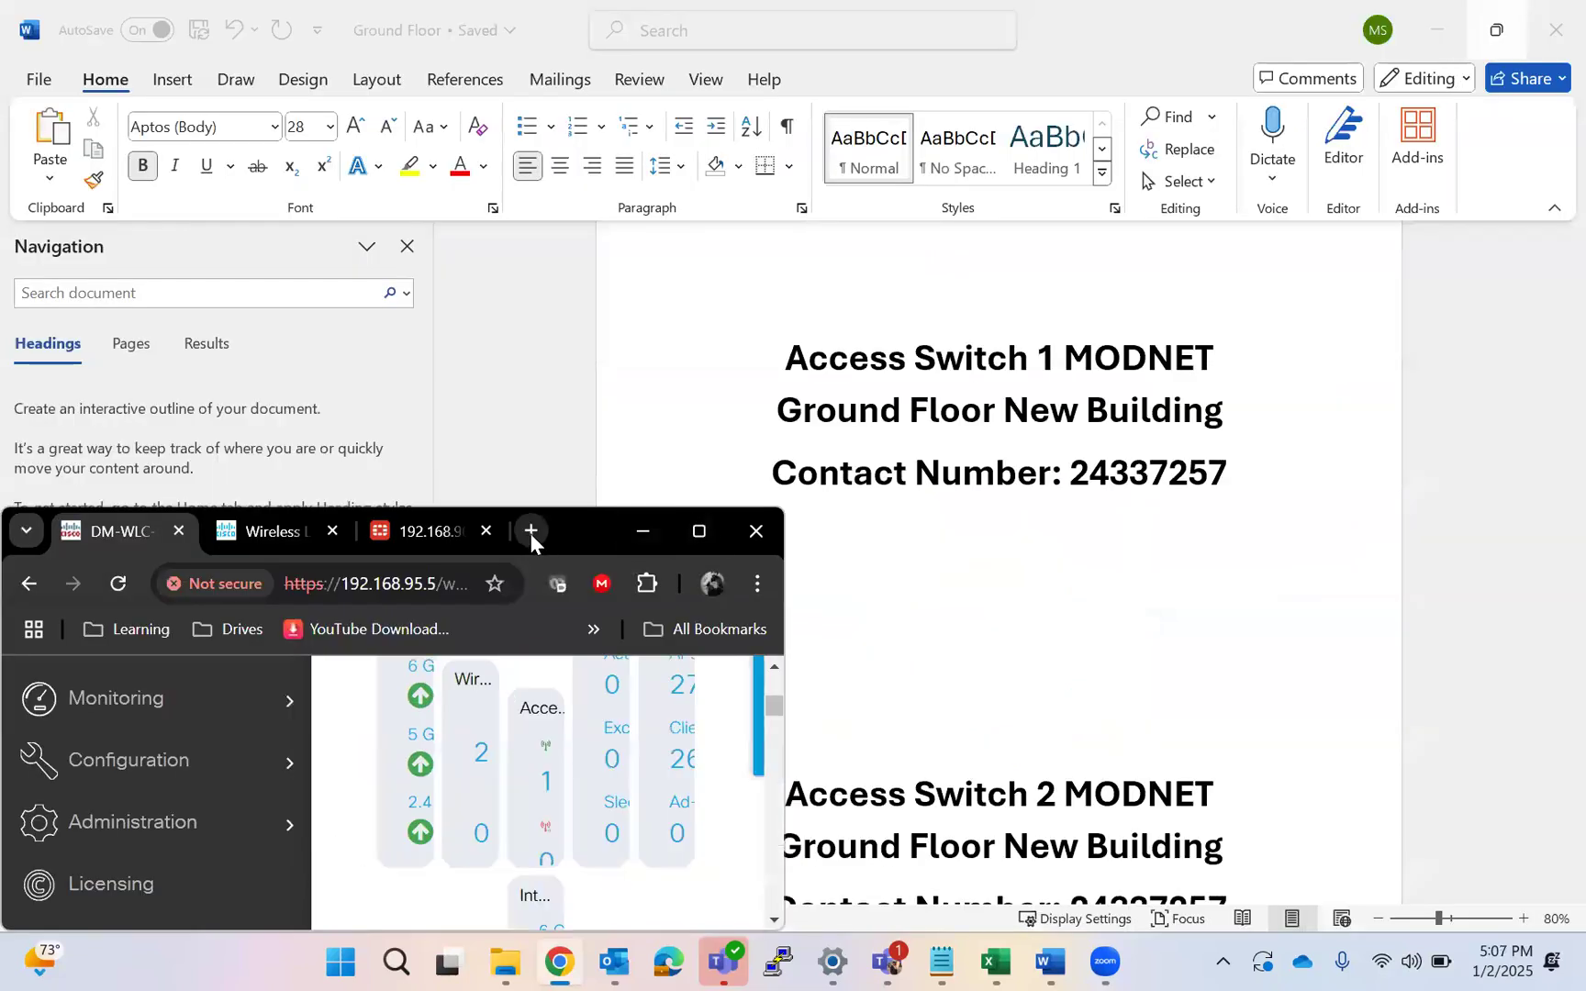
left_click(531, 532)
type("g")
key("Return")
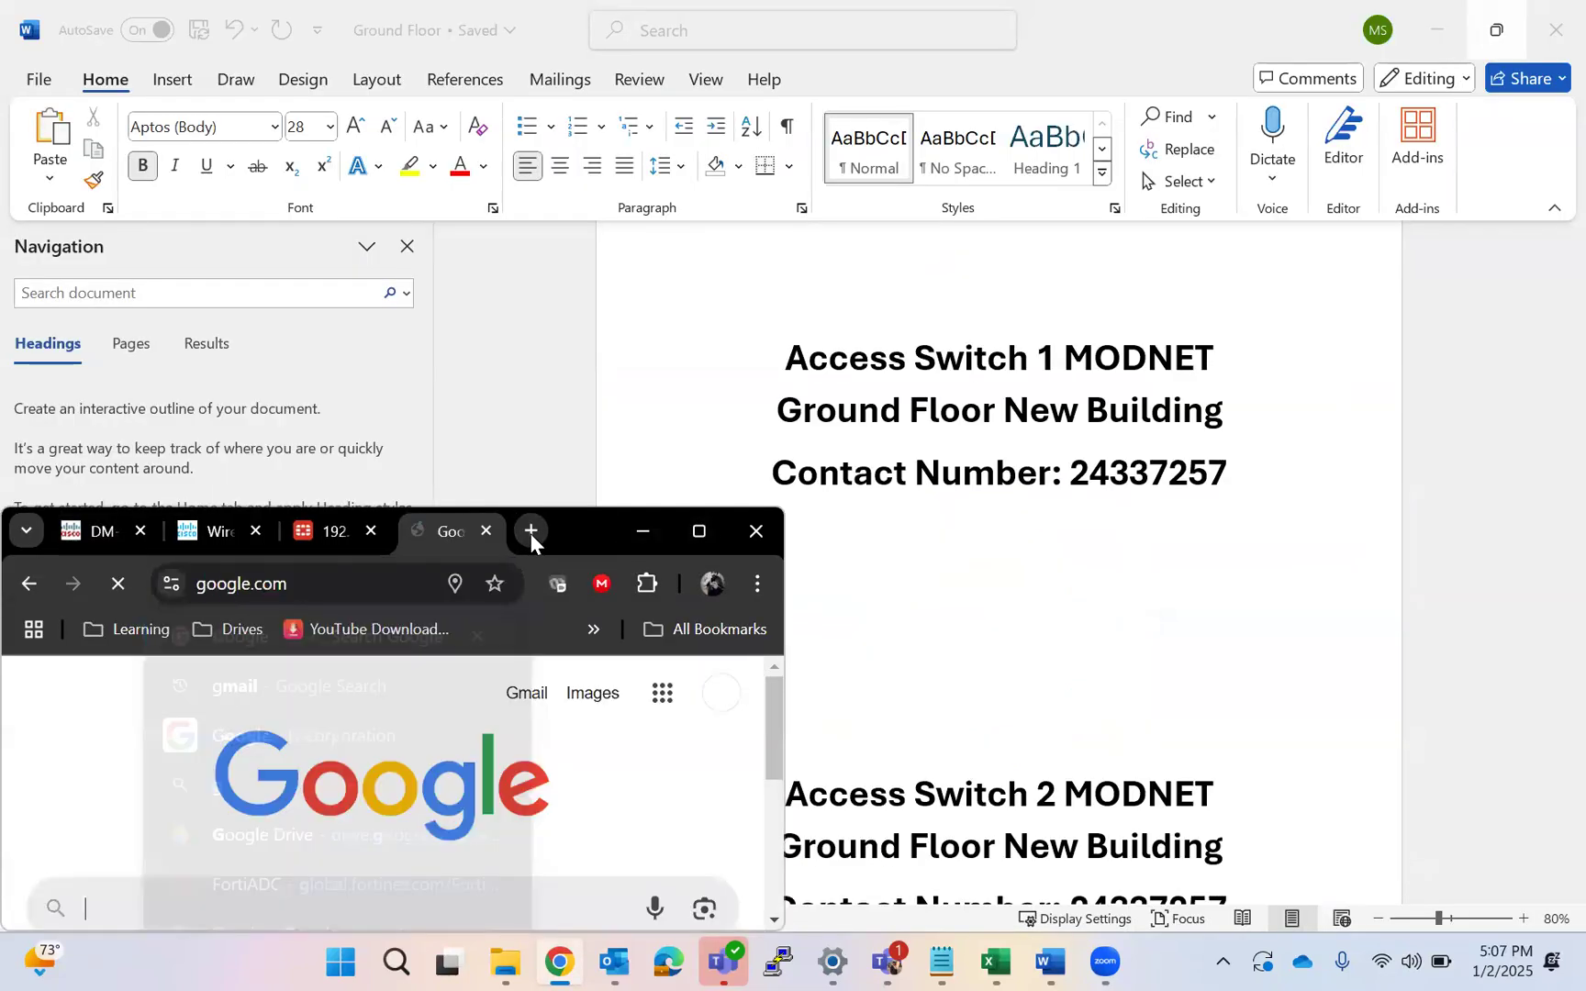
left_click(705, 531)
key("ctrl+Tab")
Step: Switch the computer's Wi-Fi connection from Test back to the Datamount Office network
left_click(1379, 961)
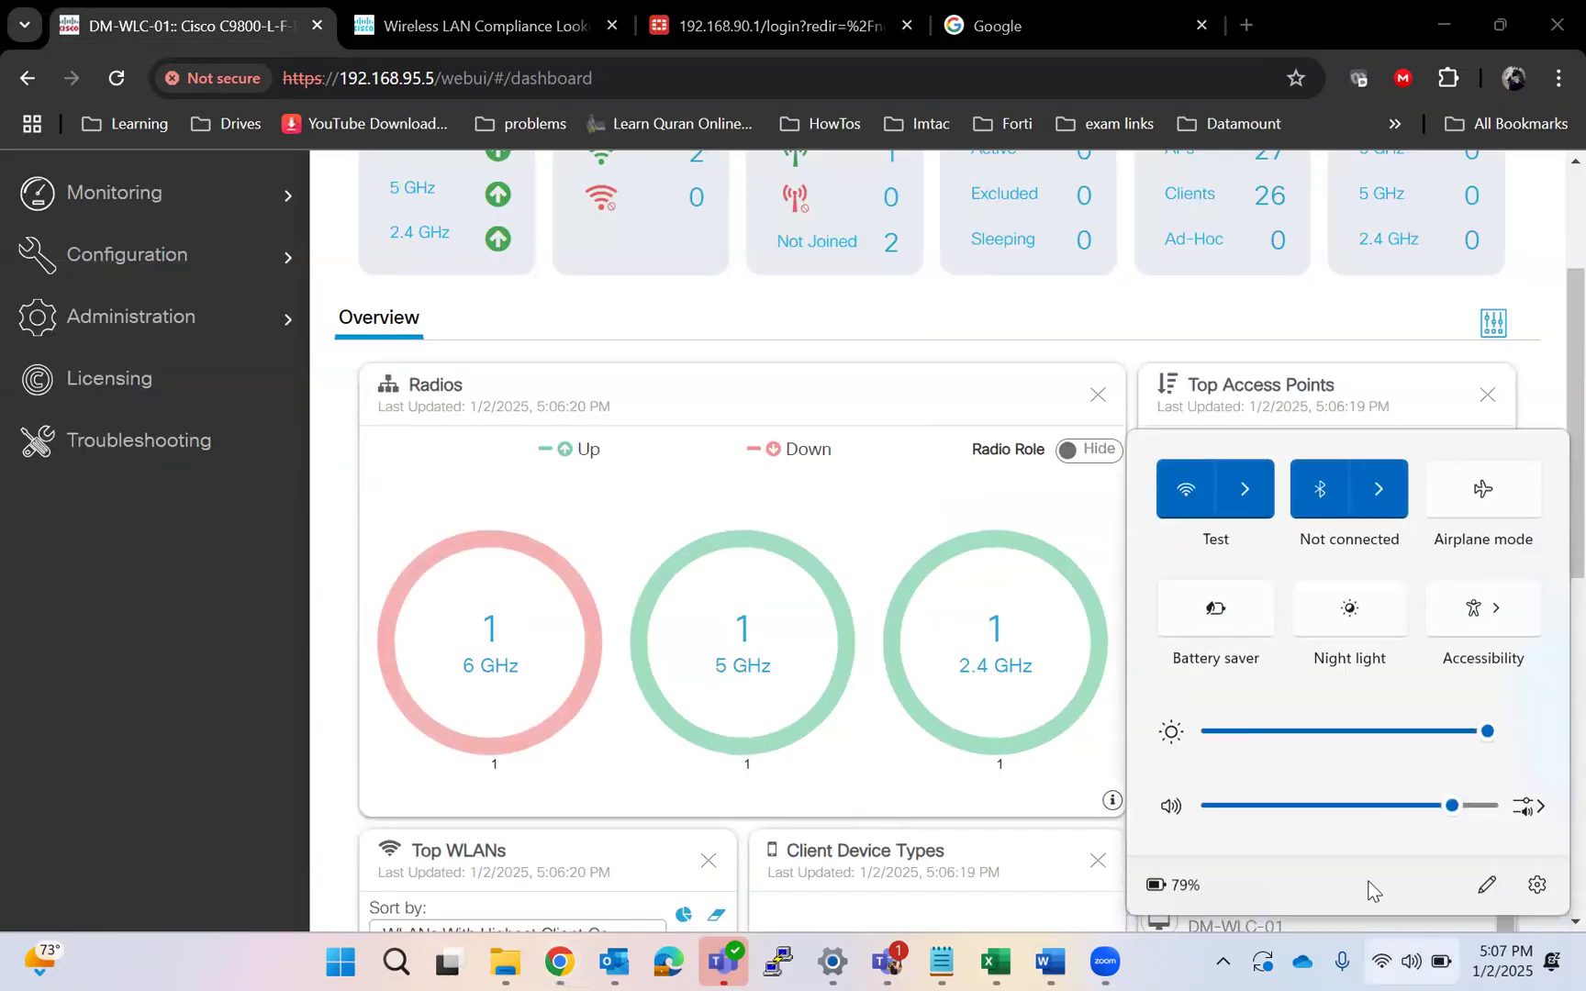
left_click(1247, 512)
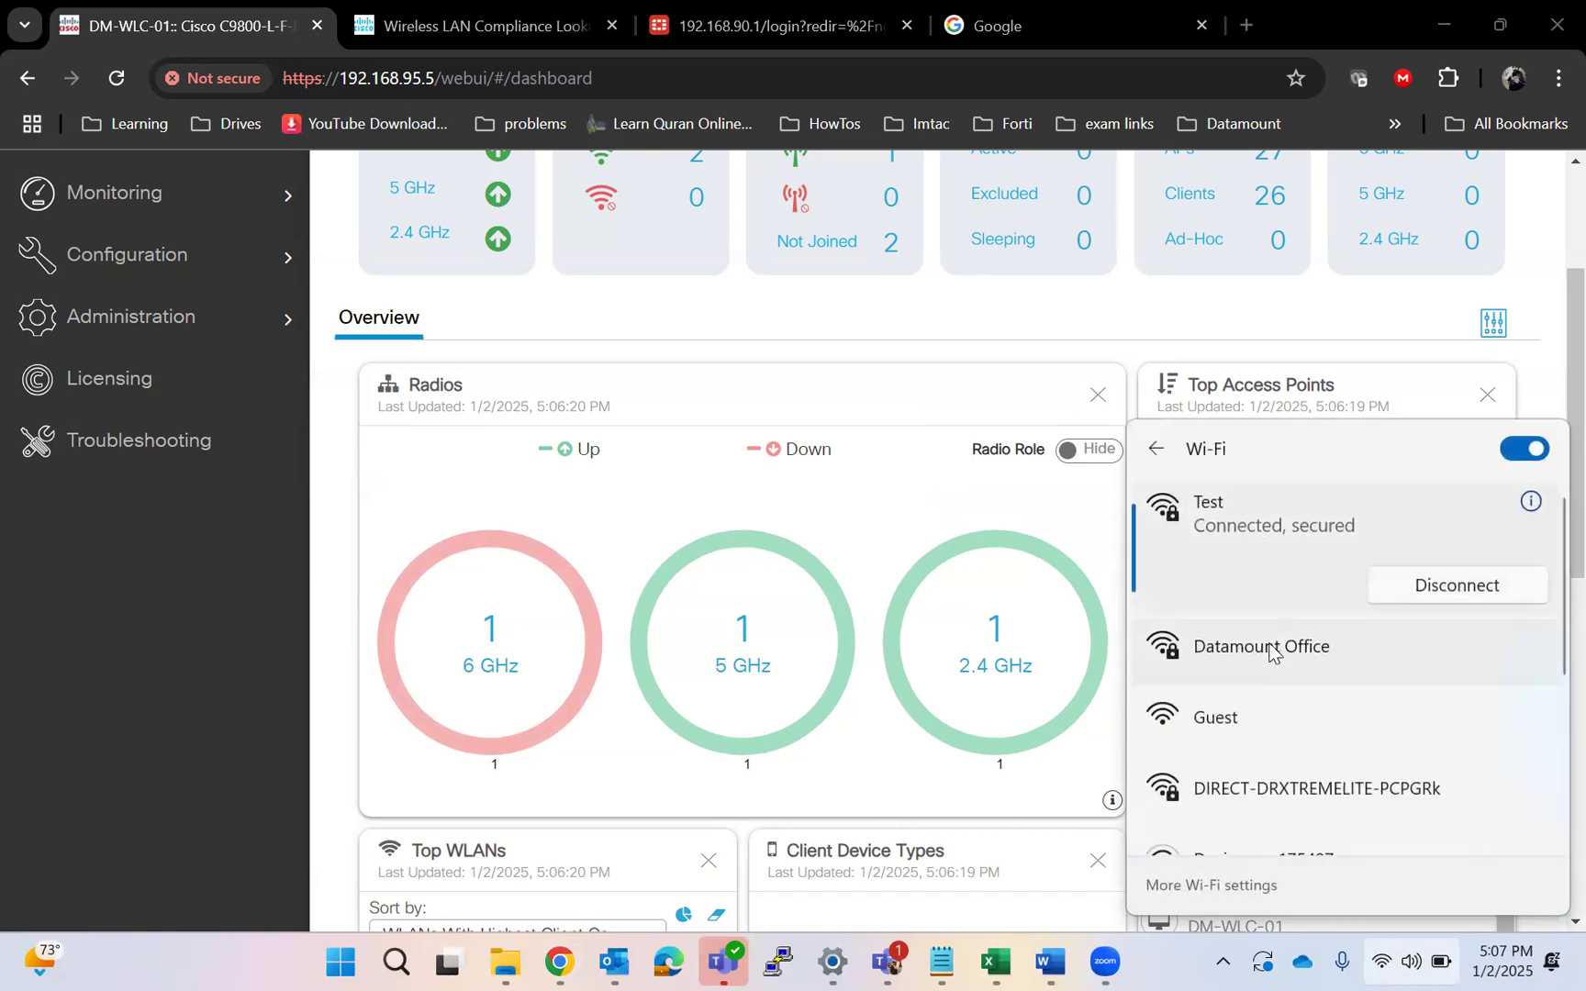
scroll(1245, 780, "down", 1)
scroll(1246, 773, "up", 1)
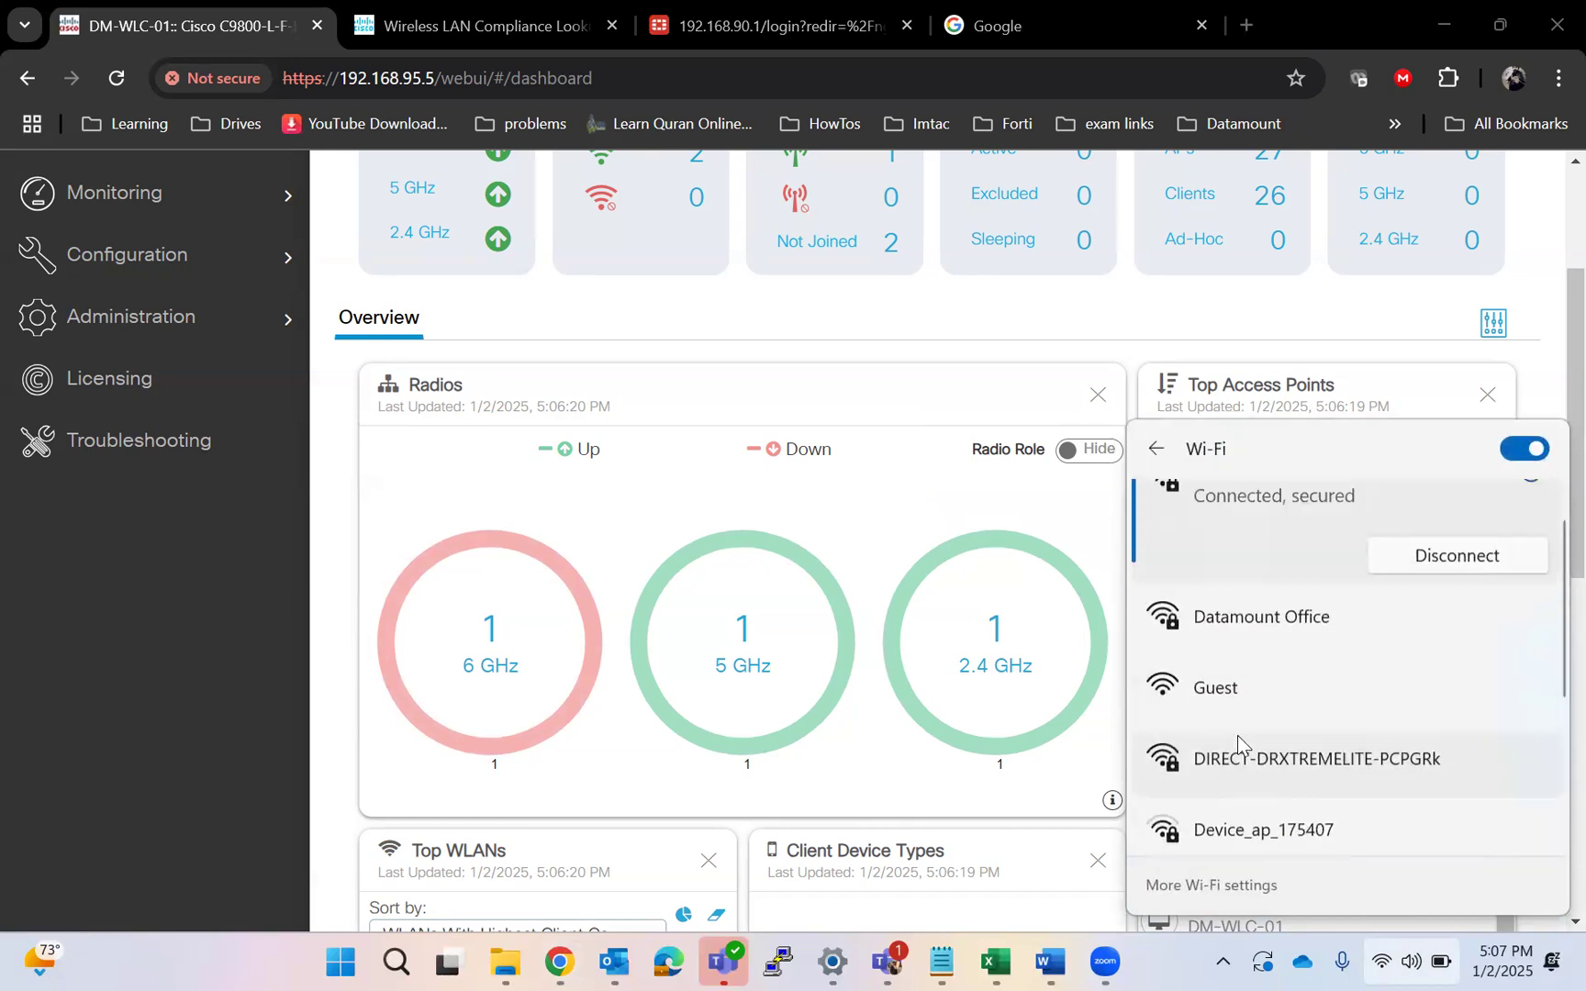
left_click(1257, 650)
left_click(1428, 702)
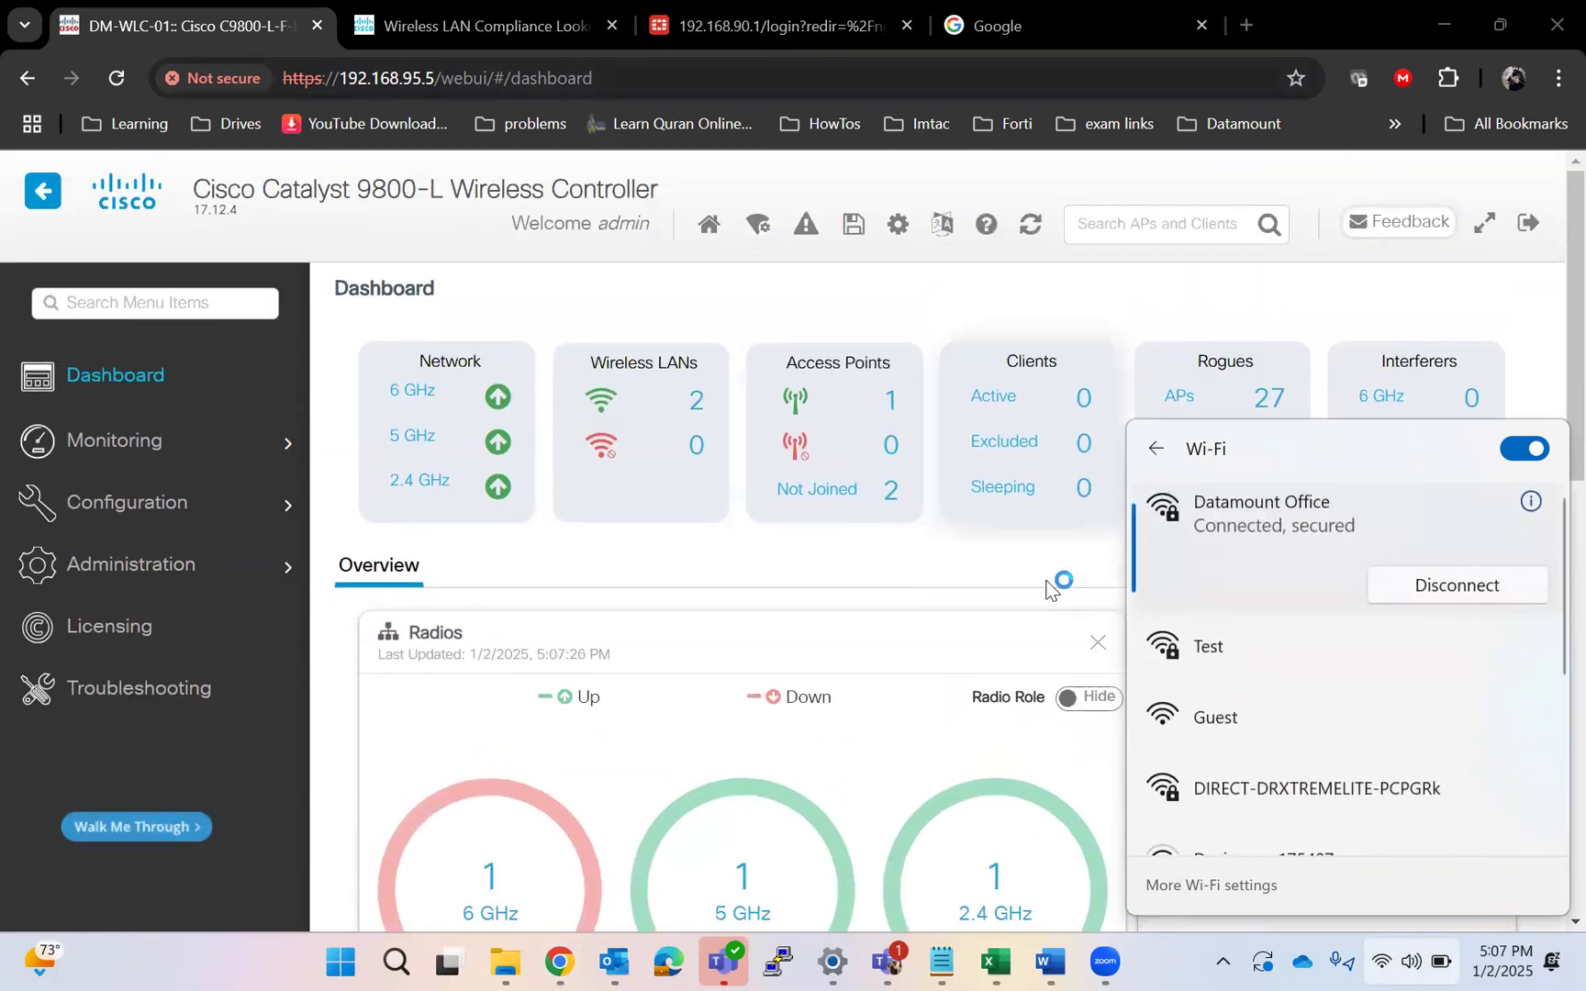
Step: Examine the controller dashboard's radio status, top access points and client summary
left_click(771, 550)
scroll(754, 574, "down", 3)
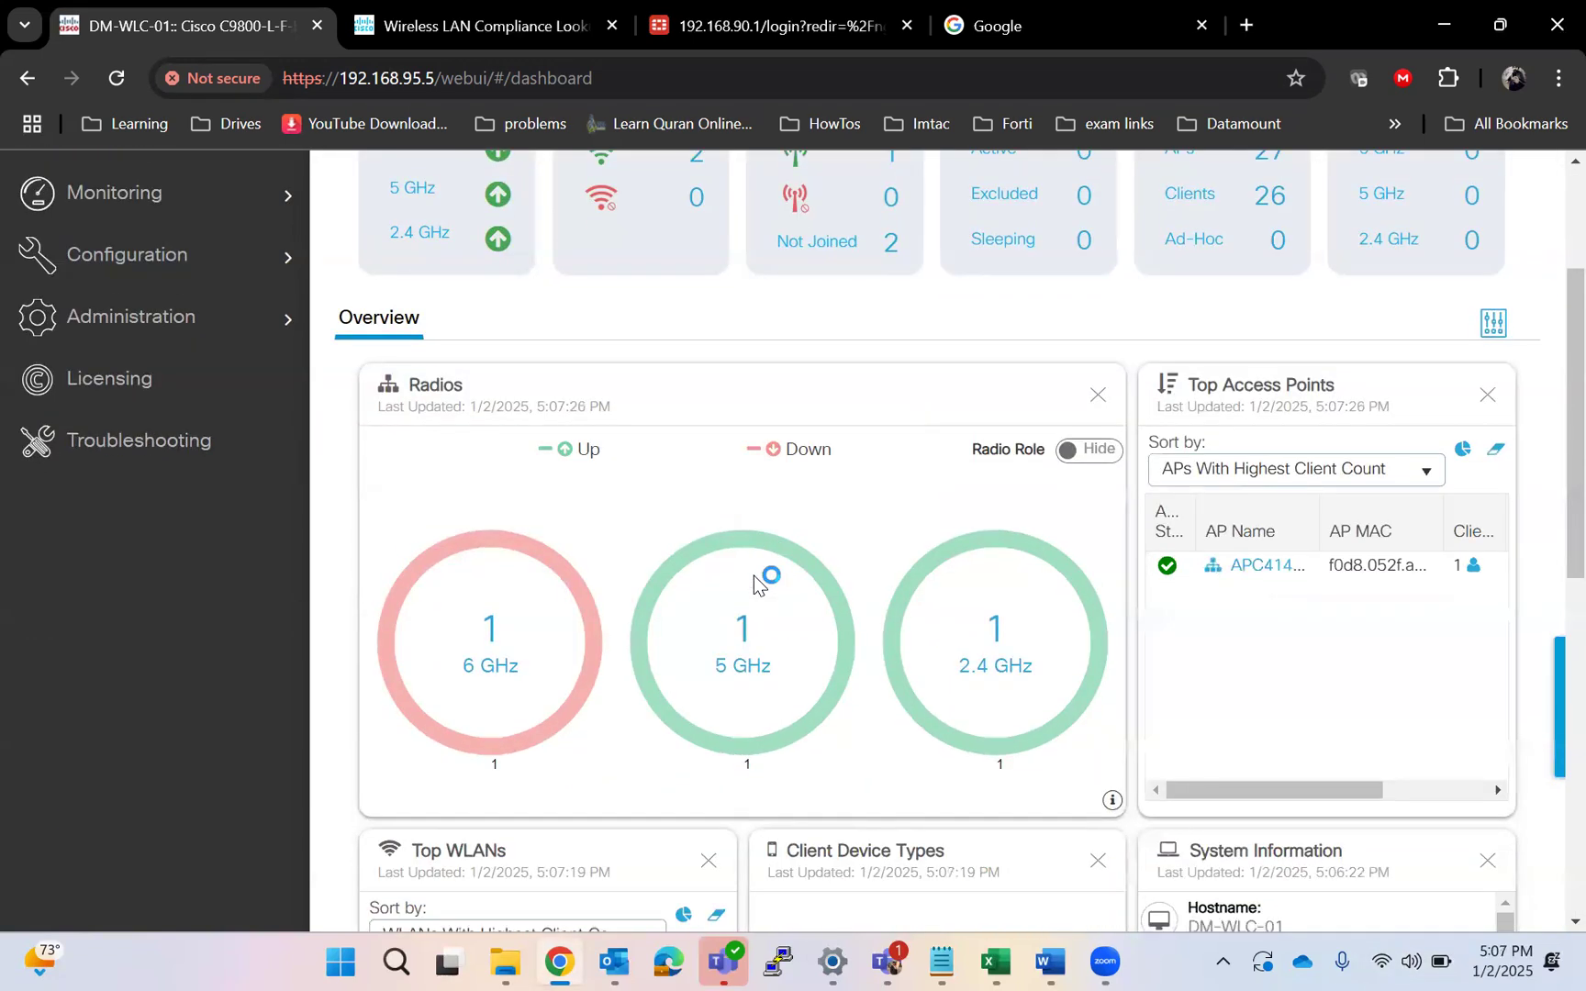
scroll(754, 585, "up", 3)
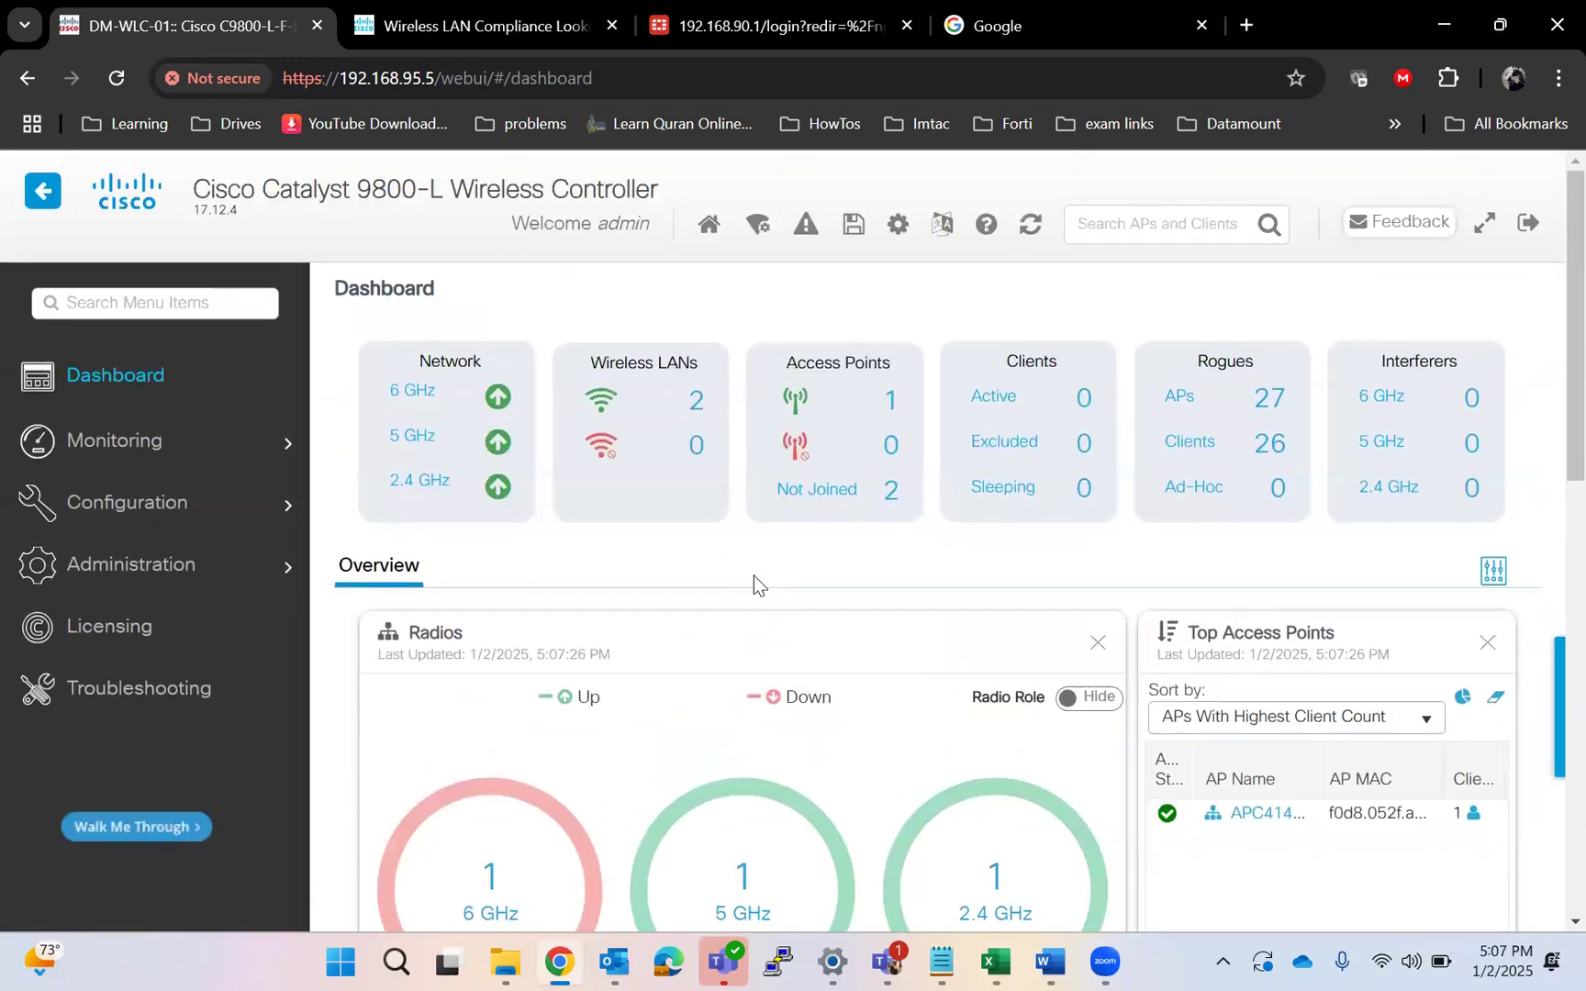